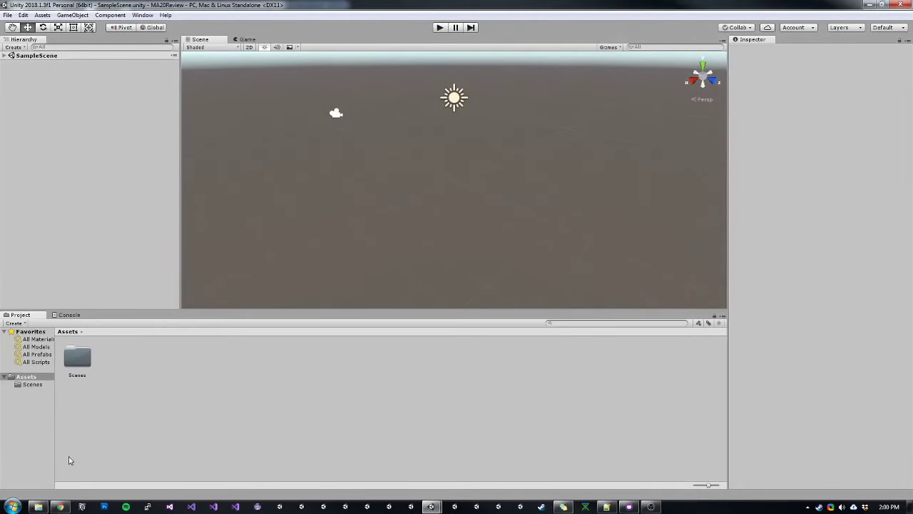
- Import the full contents of MA_2.0.unitypackage from the MeshAnimatorUnityProject folder into the project
left_click(38, 507)
left_click(38, 506)
left_click(45, 505)
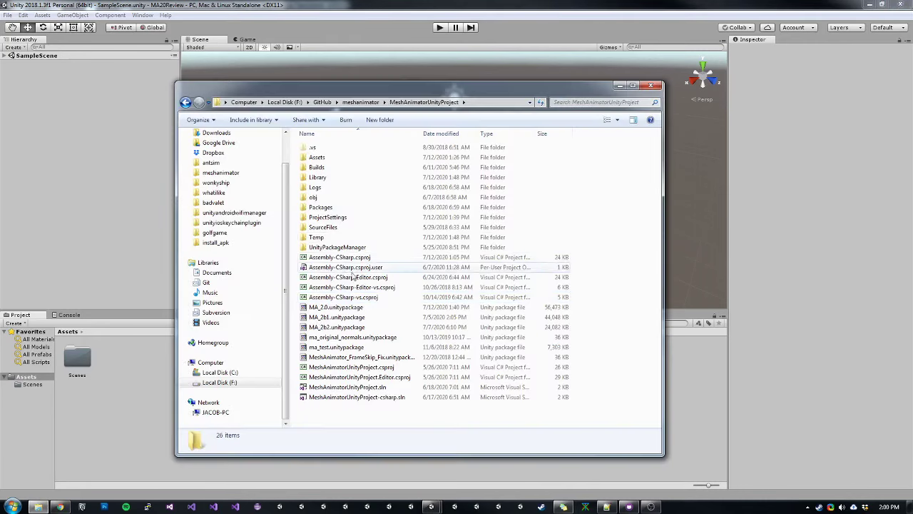
left_click(330, 307)
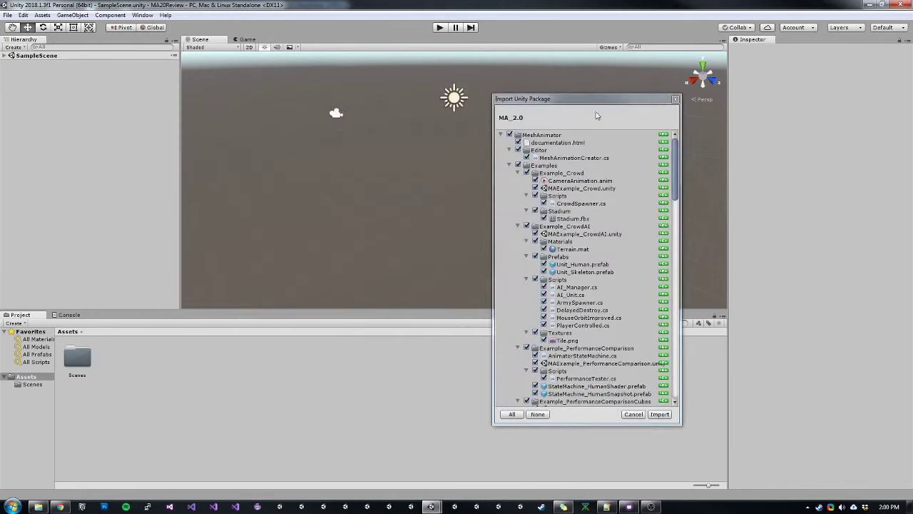
left_click_drag(589, 99, 538, 88)
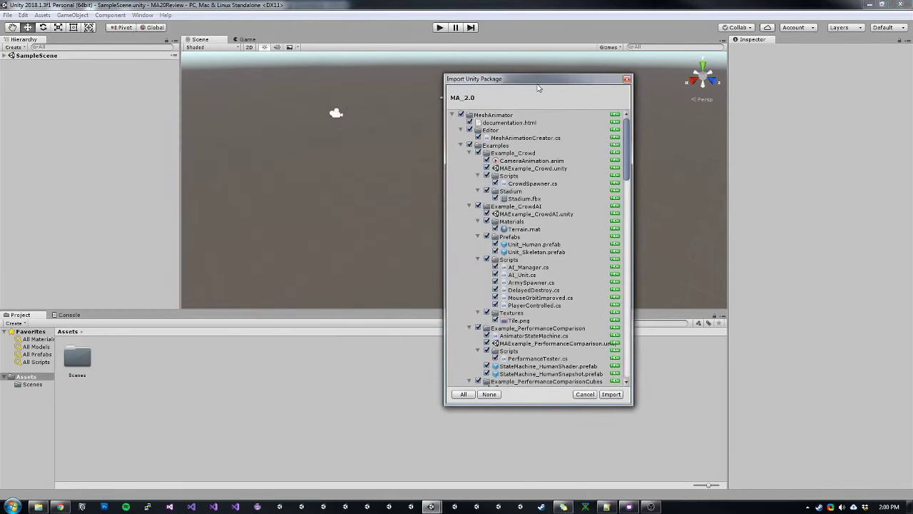
left_click(611, 394)
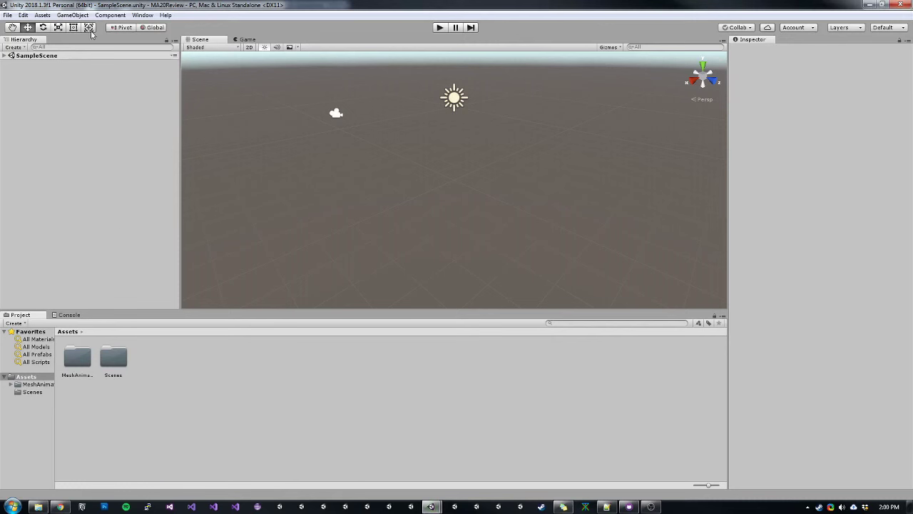
- Open the Mesh Animator creation window and place it over the centre of the scene
left_click(42, 15)
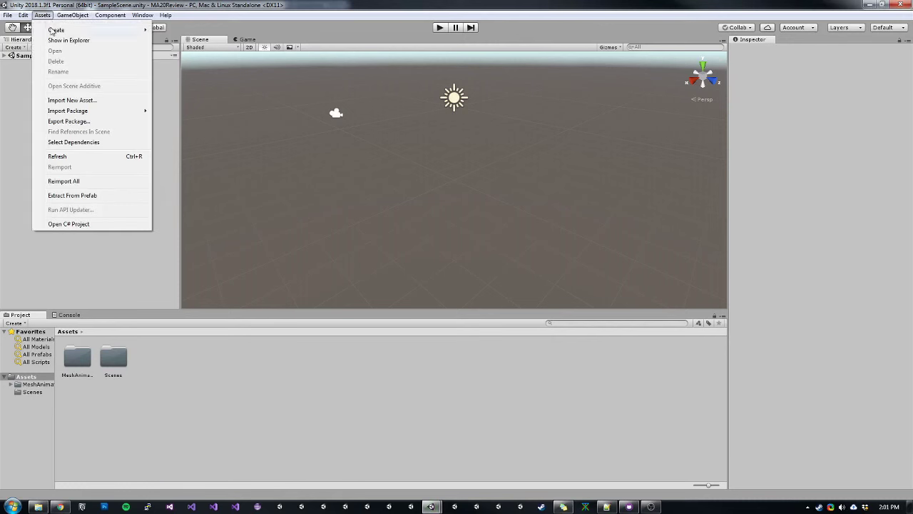
mouse_move(56, 30)
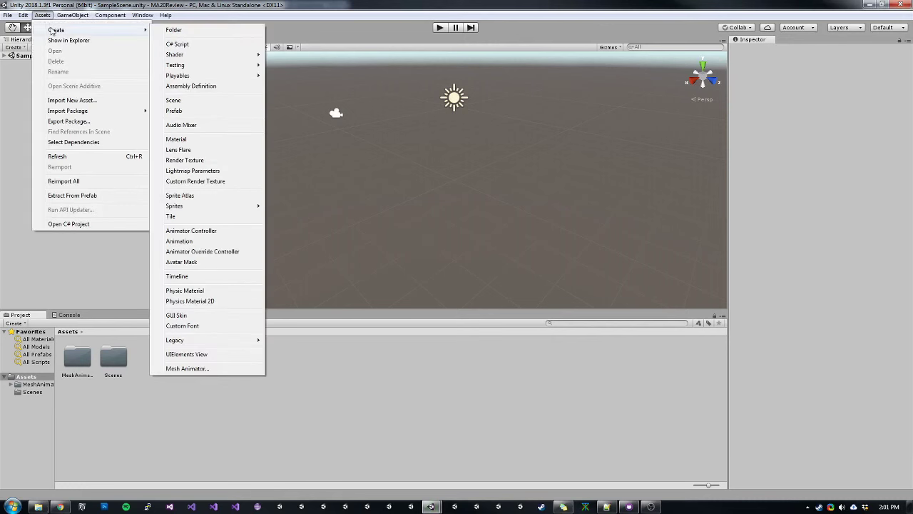
left_click(197, 371)
left_click_drag(491, 71, 468, 96)
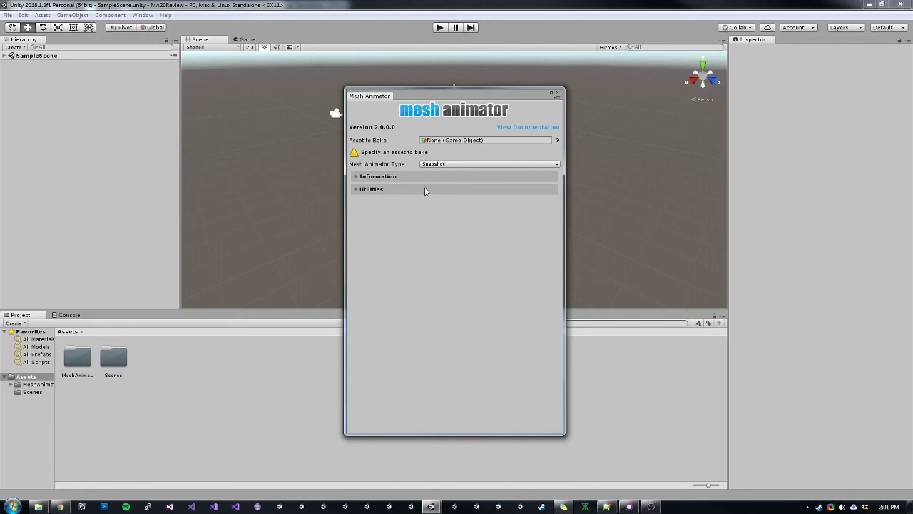
- Try the Shader Animated type and return the Mesh Animator Type to Snapshot
left_click(448, 165)
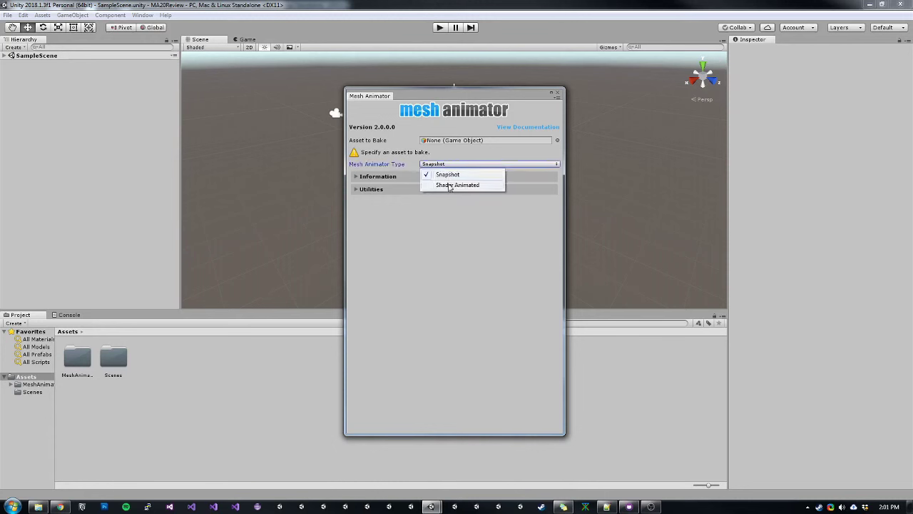
left_click(449, 185)
left_click(451, 164)
left_click(448, 174)
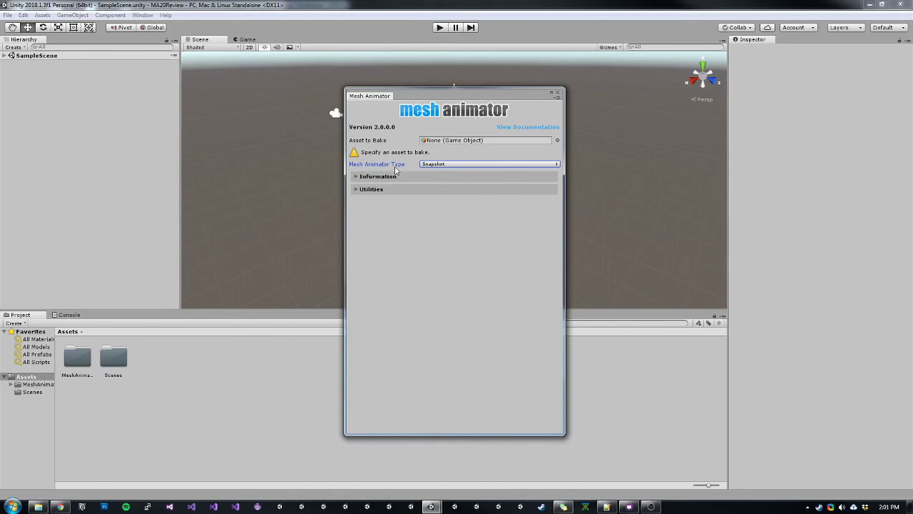
left_click_drag(417, 90, 417, 109)
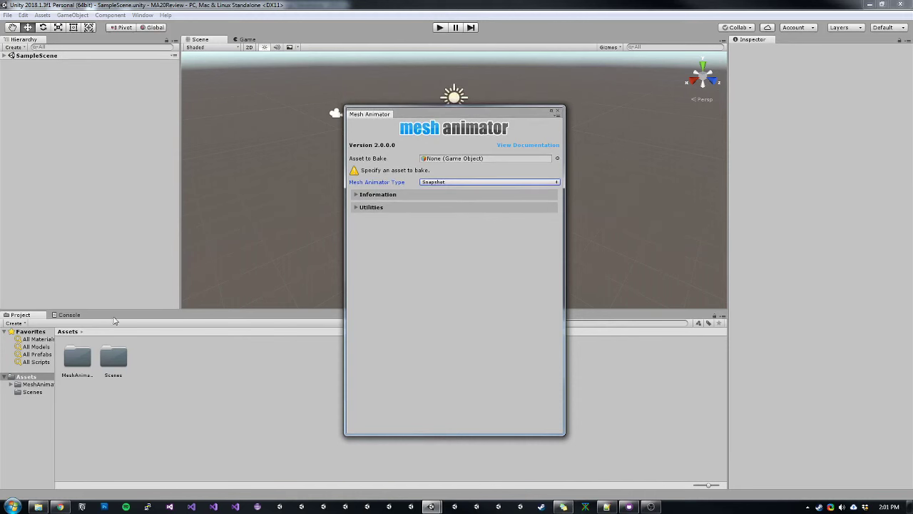
- Browse MeshAnimator's Examples and open the HumanModel folder inside Meshes
double_click(77, 357)
double_click(118, 359)
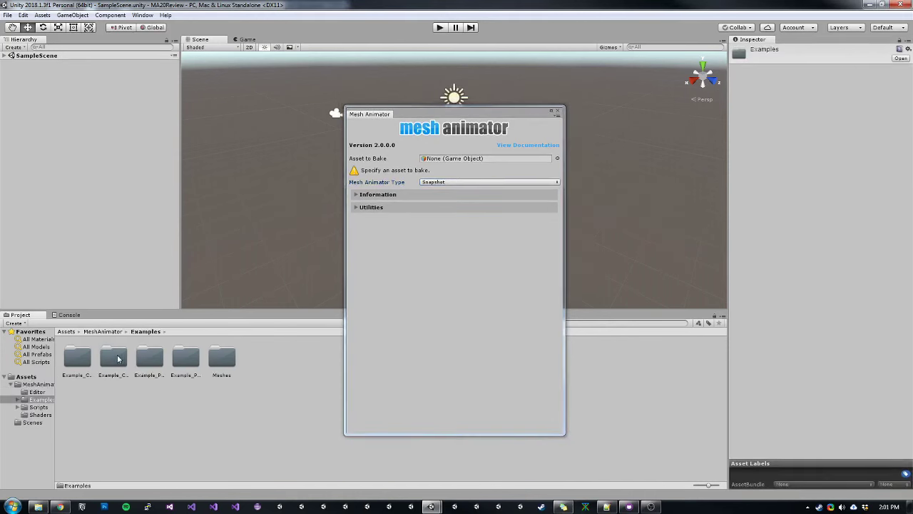
left_click_drag(423, 116, 468, 99)
left_click(154, 360)
left_click(173, 364)
left_click(149, 360)
left_click(113, 361)
left_click(77, 364)
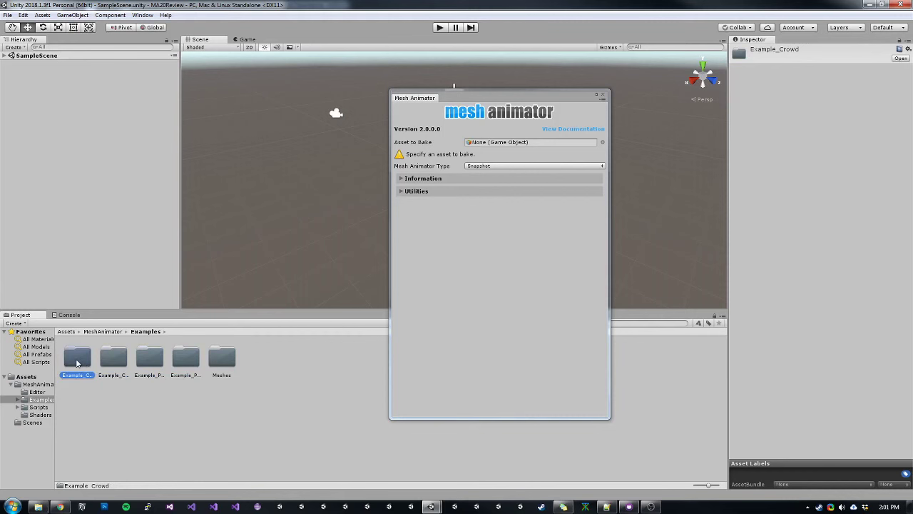
left_click(222, 360)
double_click(221, 360)
double_click(114, 360)
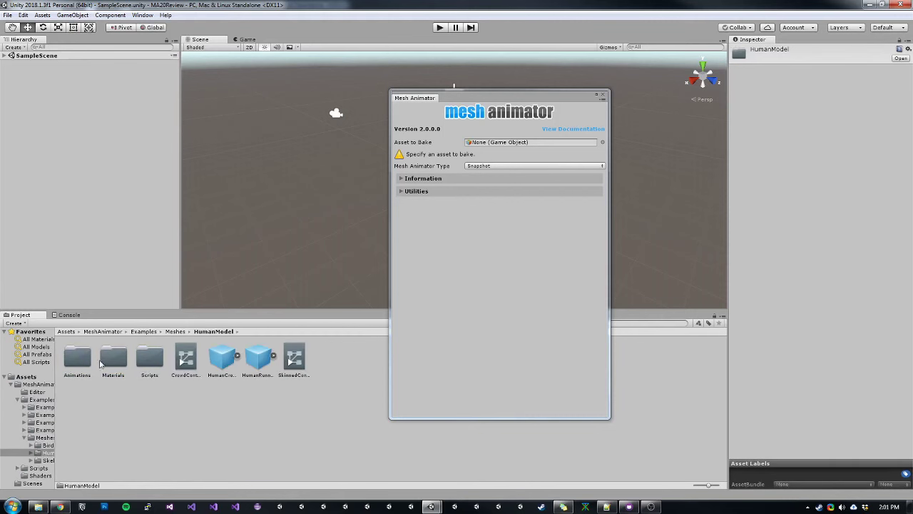
- Set the HumanRunning prefab as the asset to bake and enlarge the Mesh Animator window to fit its settings
left_click(224, 363)
left_click_drag(223, 363, 493, 146)
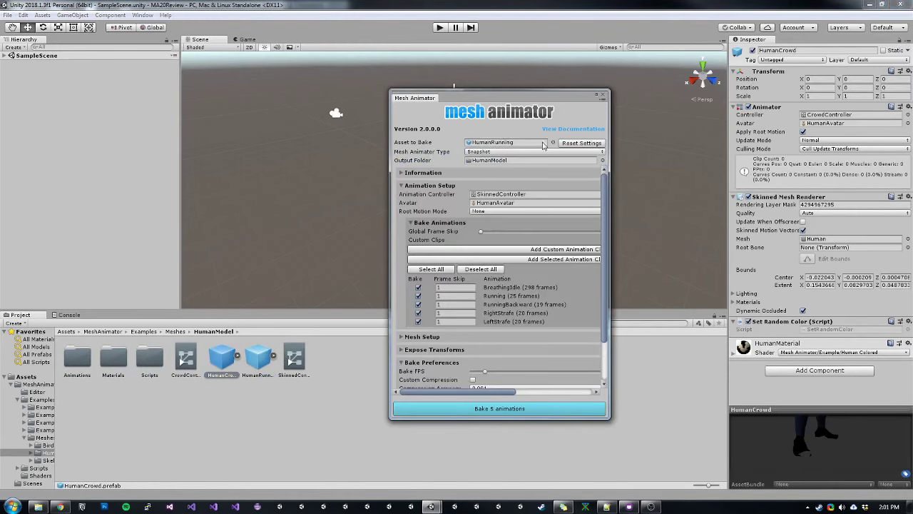
left_click_drag(541, 101, 503, 86)
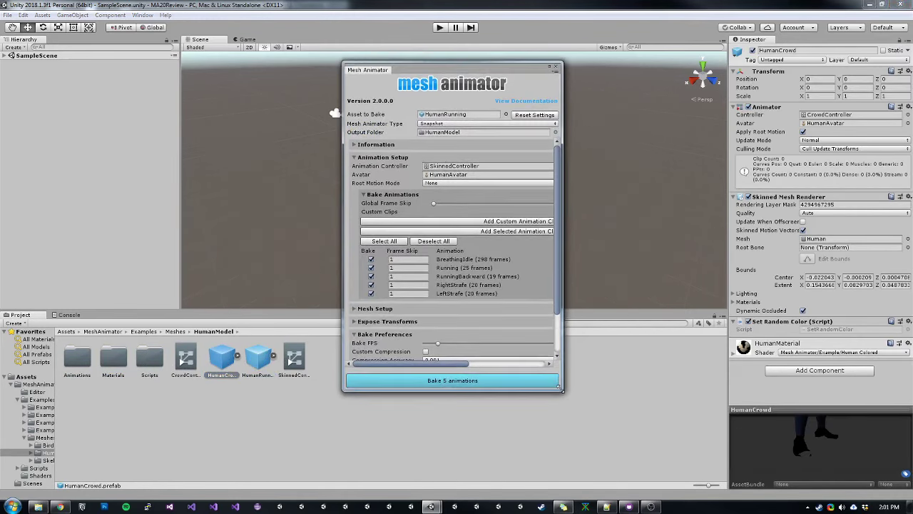
left_click_drag(562, 389, 660, 430)
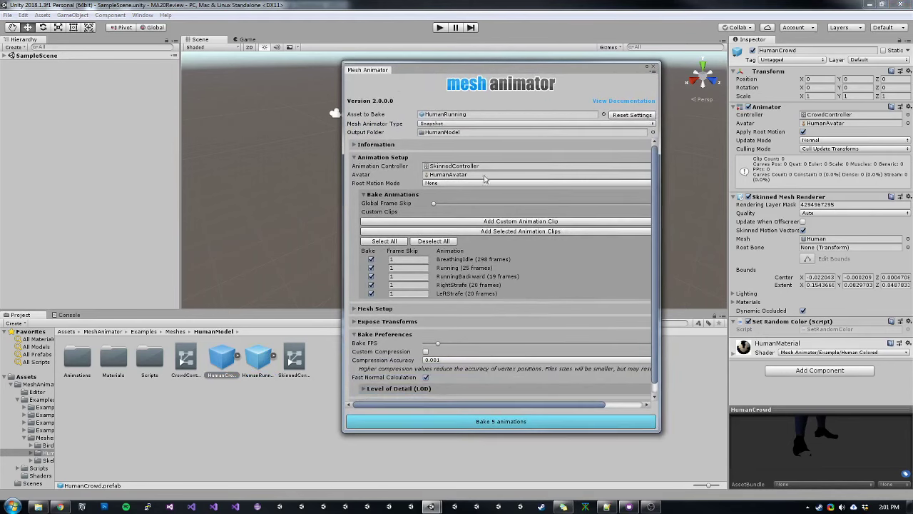
- Collapse Animation Setup and compare the information and bake options of the Snapshot and Shader Animated types
left_click(383, 158)
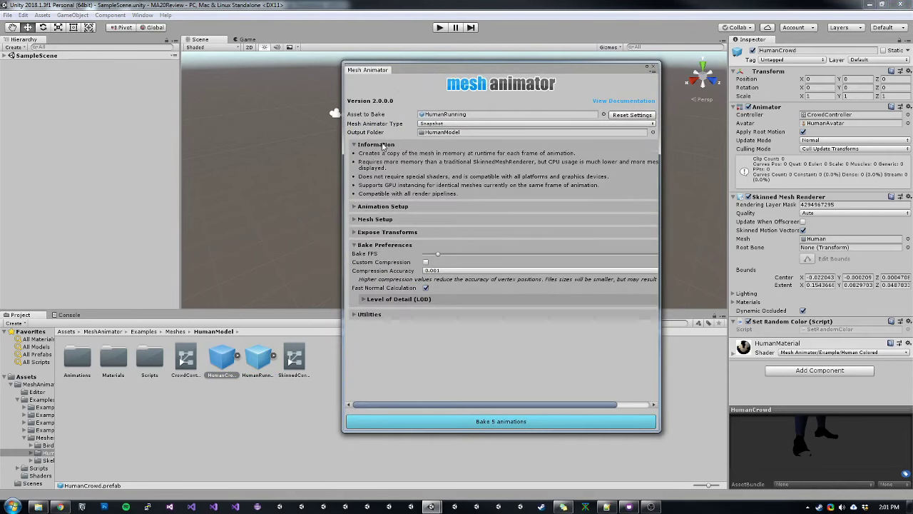
left_click(465, 124)
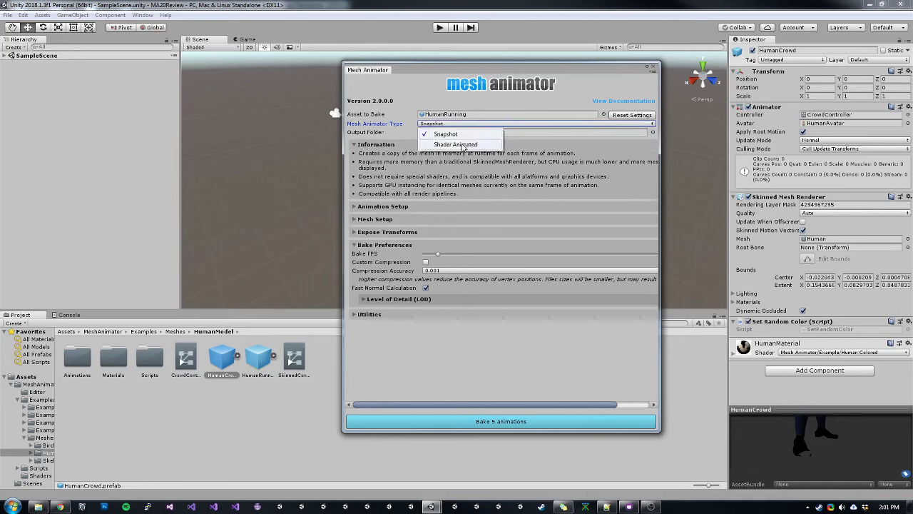
left_click(462, 144)
left_click(459, 124)
left_click(446, 134)
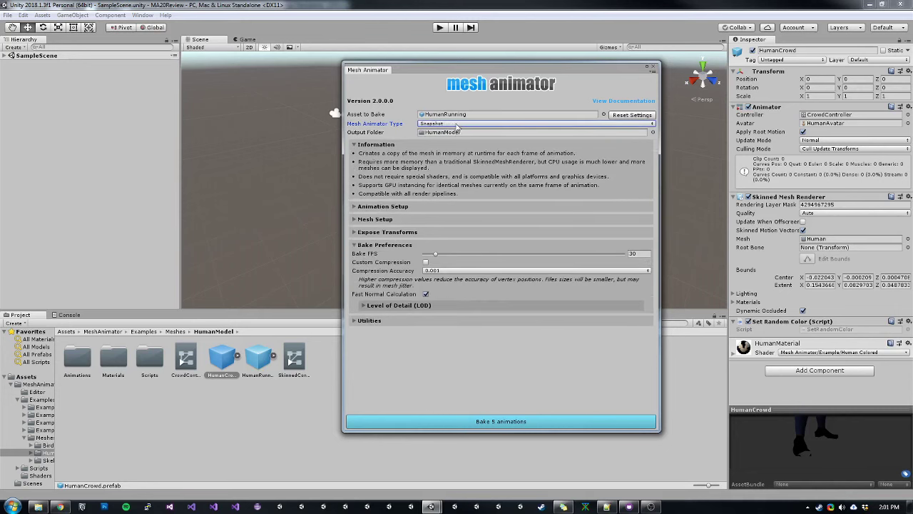
- Create a folder named AnimatedMeshes directly under Assets
left_click(437, 136)
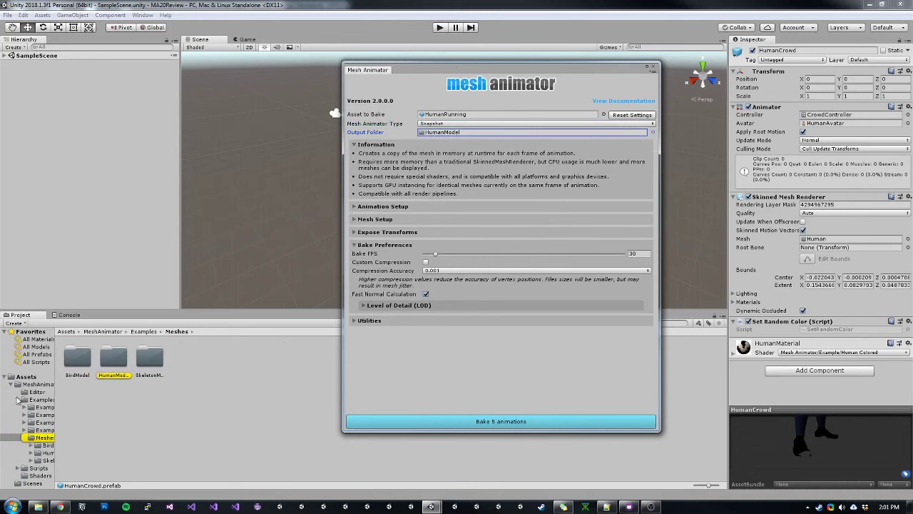
left_click(10, 383)
right_click(24, 377)
mouse_move(85, 177)
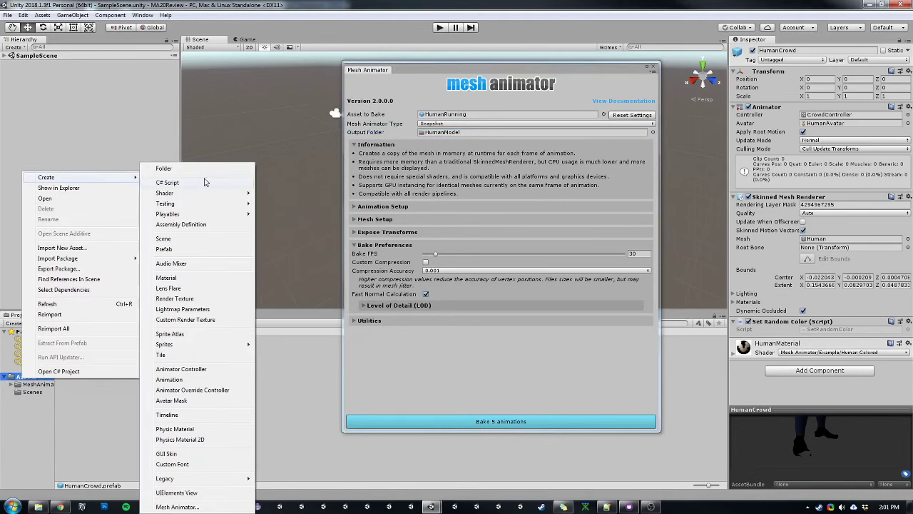
left_click(164, 168)
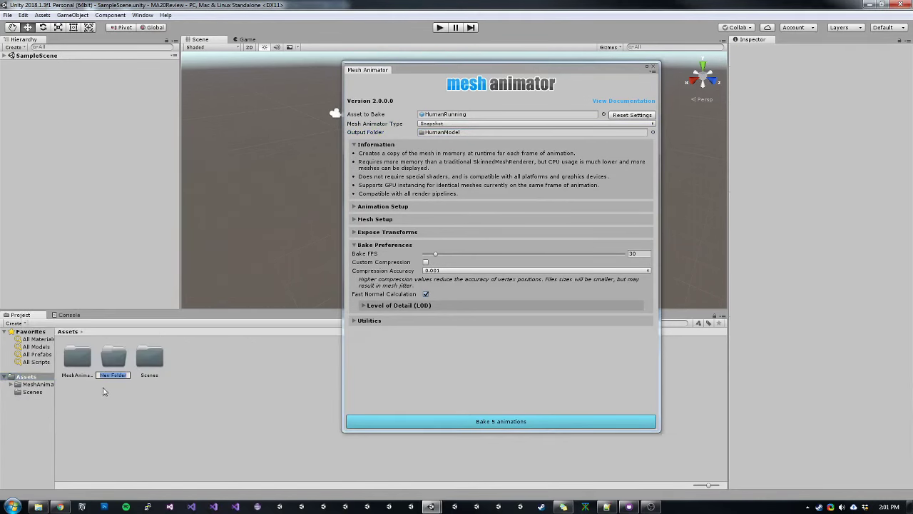
type("Pre")
type("matedMeshse")
key("Return")
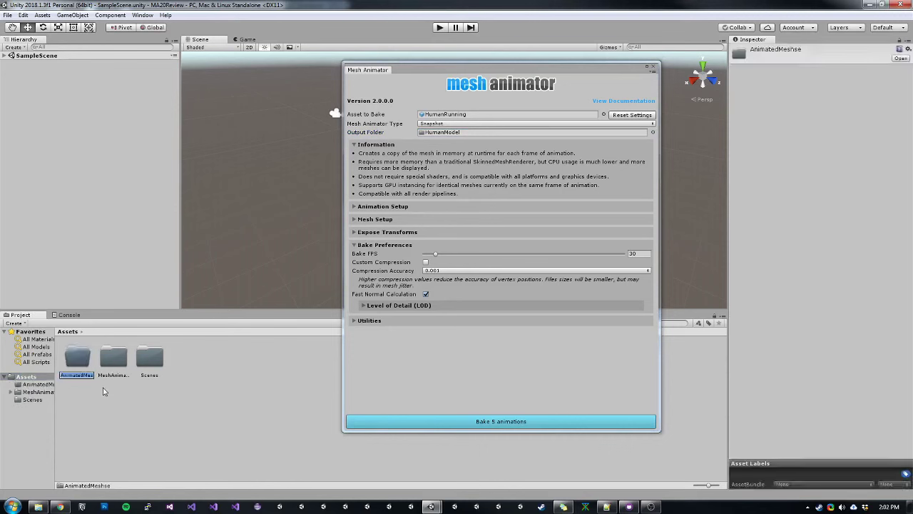
key("End")
key("BackSpace")
key("BackSpace")
type("es")
key("Return")
- Assign AnimatedMeshes as the bake's output folder and set the Mesh Animator Type to Shader Animated
left_click_drag(73, 361, 438, 134)
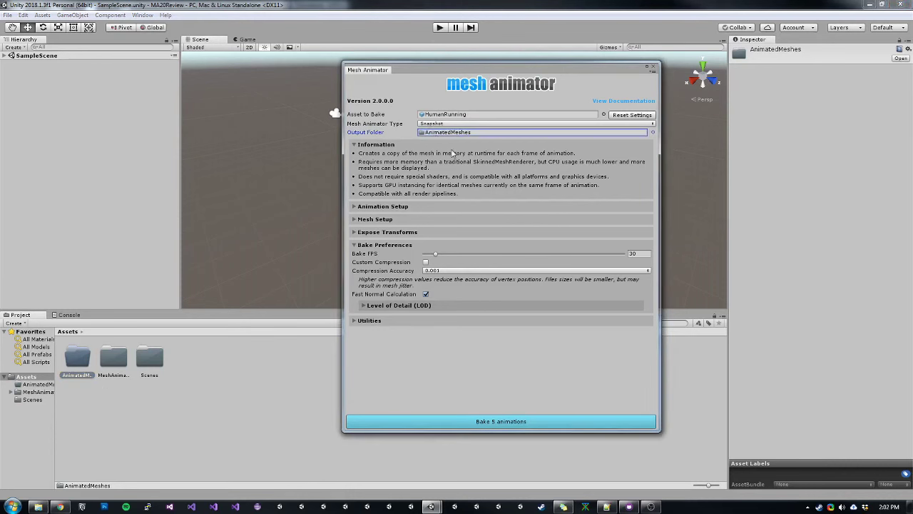
left_click(397, 145)
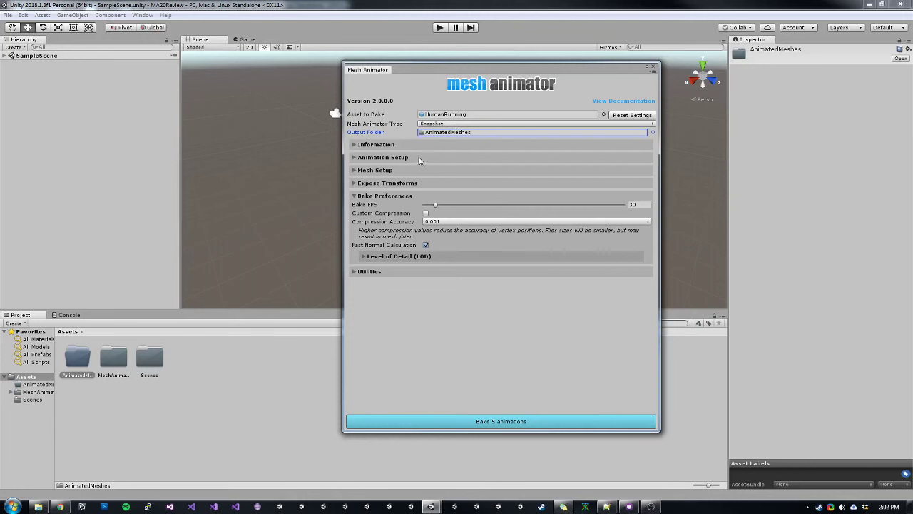
left_click(469, 124)
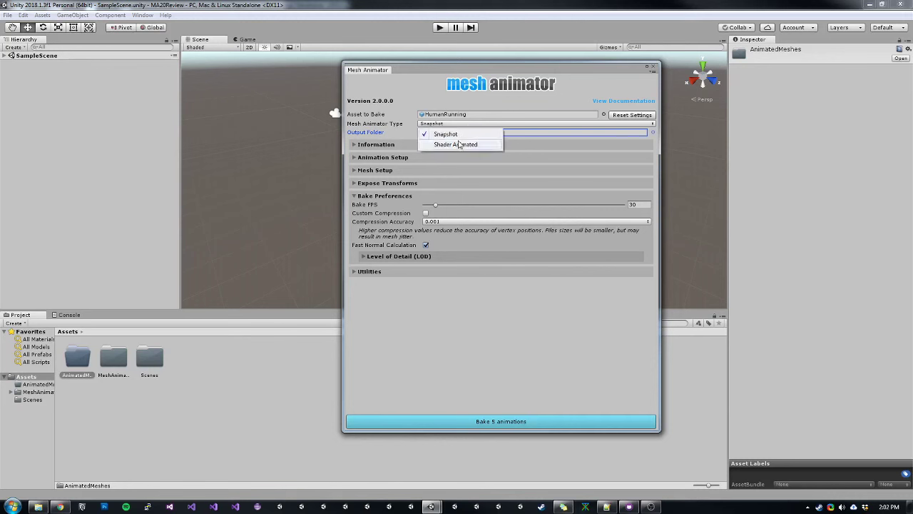
left_click(459, 144)
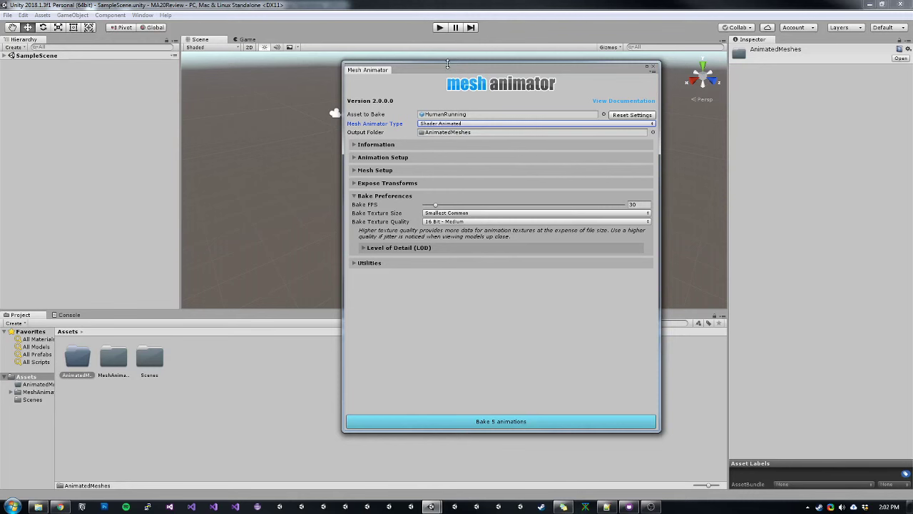
left_click_drag(448, 64, 449, 60)
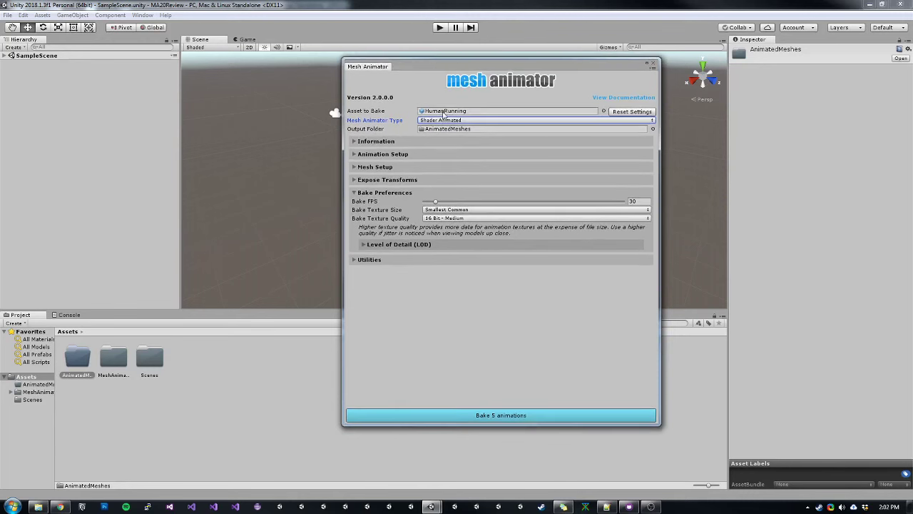
- Locate the HumanRunning prefab, add it to SampleScene and frame the model beside the Mesh Animator window
left_click(448, 111)
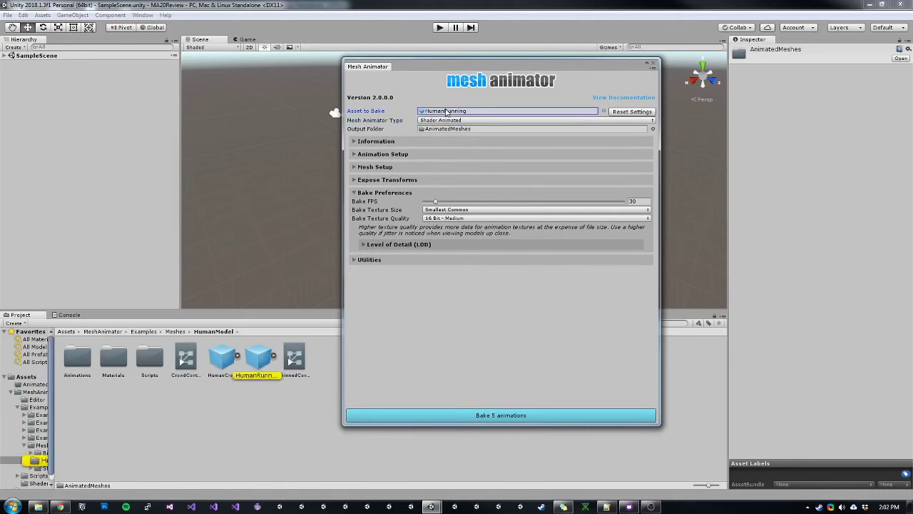
left_click_drag(245, 368, 96, 134)
left_click_drag(458, 72, 693, 82)
key("f")
scroll(520, 212, "down", 3)
scroll(519, 211, "down", 5)
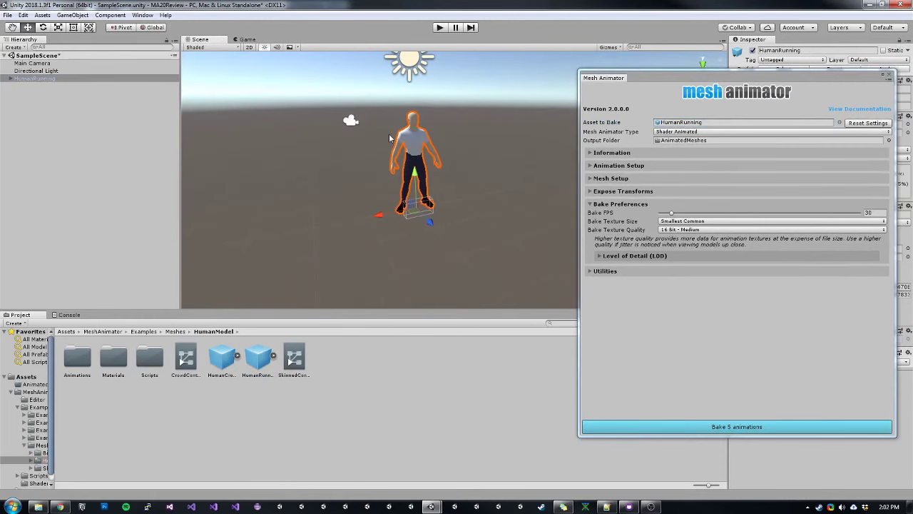
left_click_drag(668, 77, 603, 76)
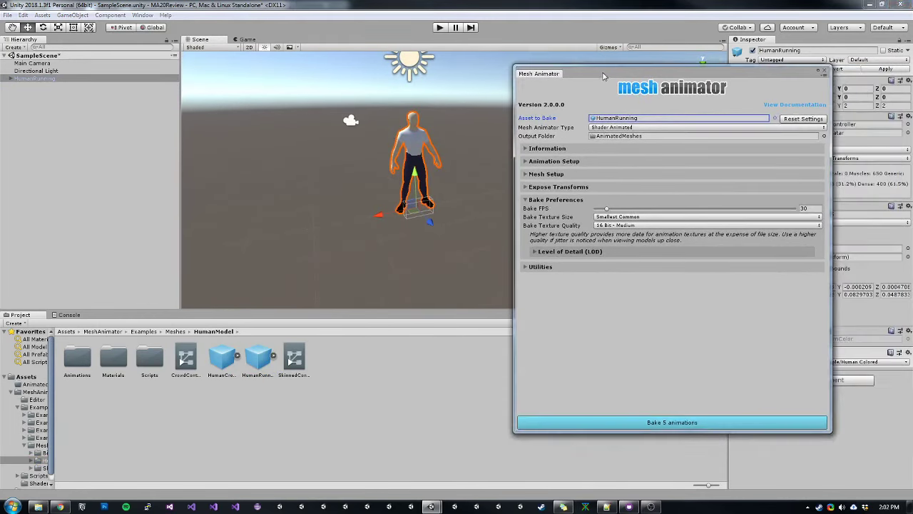
- Try excluding the RunningBackward animation from the bake in Animation Setup
left_click(566, 163)
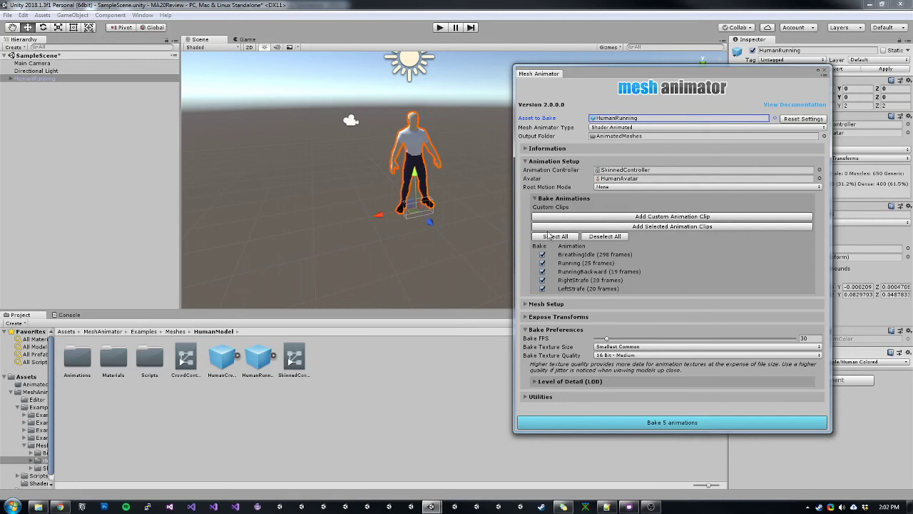
left_click(542, 272)
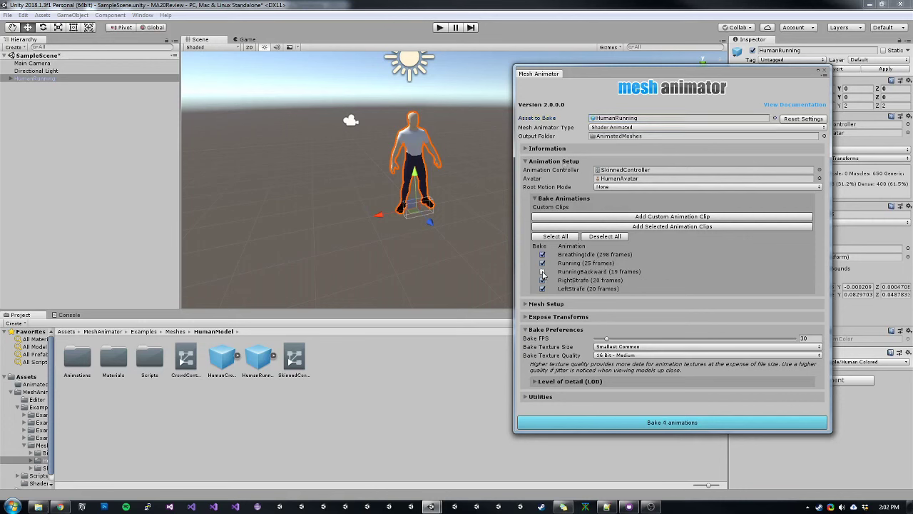
left_click(542, 272)
- Try adding two empty custom animation clip slots to the bake, and remove both of them
left_click(656, 217)
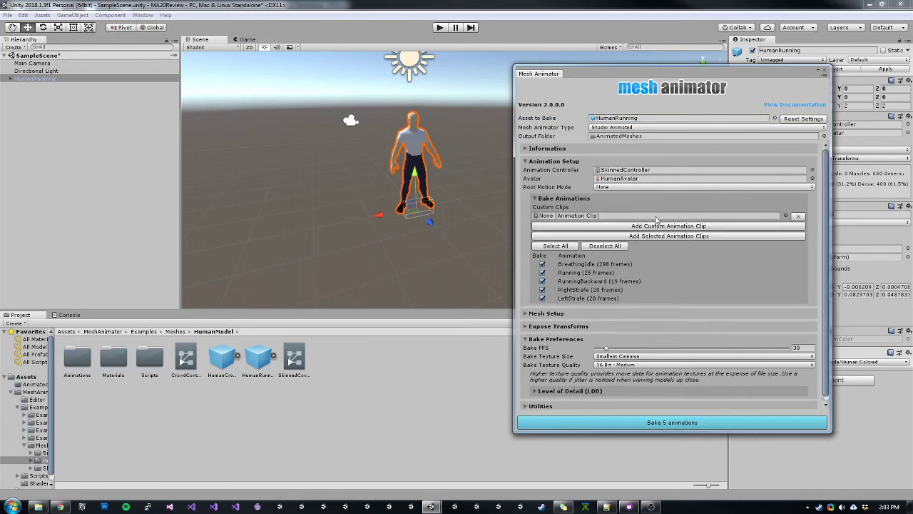
left_click(657, 227)
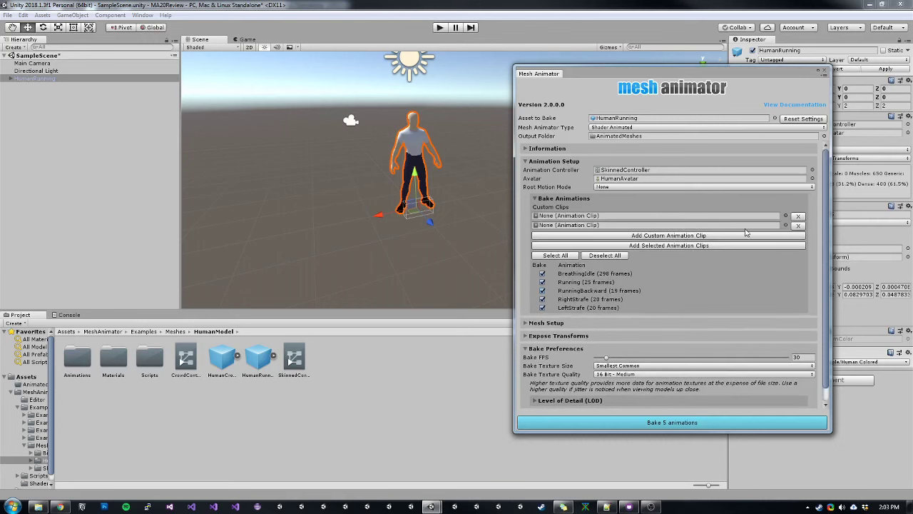
left_click(799, 216)
left_click(799, 216)
- Collapse Animation Setup and review the skinned mesh and Use Original Mesh option in Mesh Setup
left_click(545, 162)
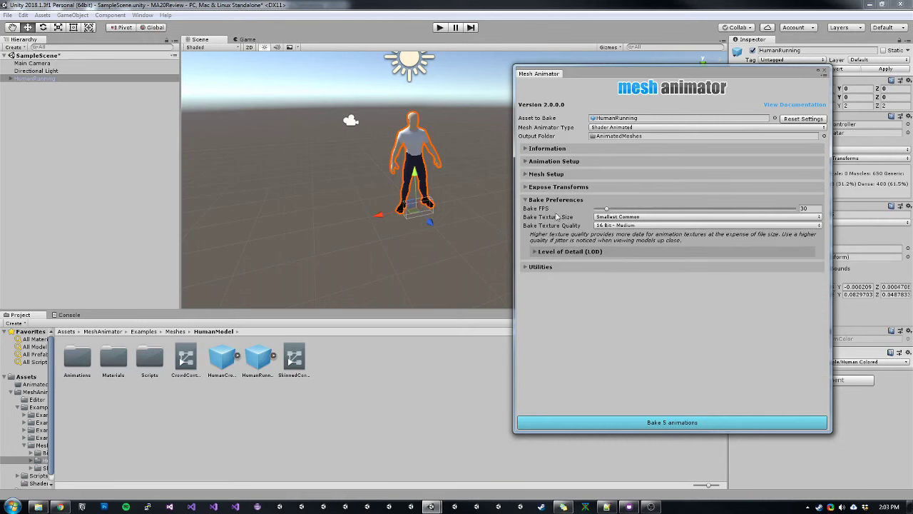
left_click(554, 174)
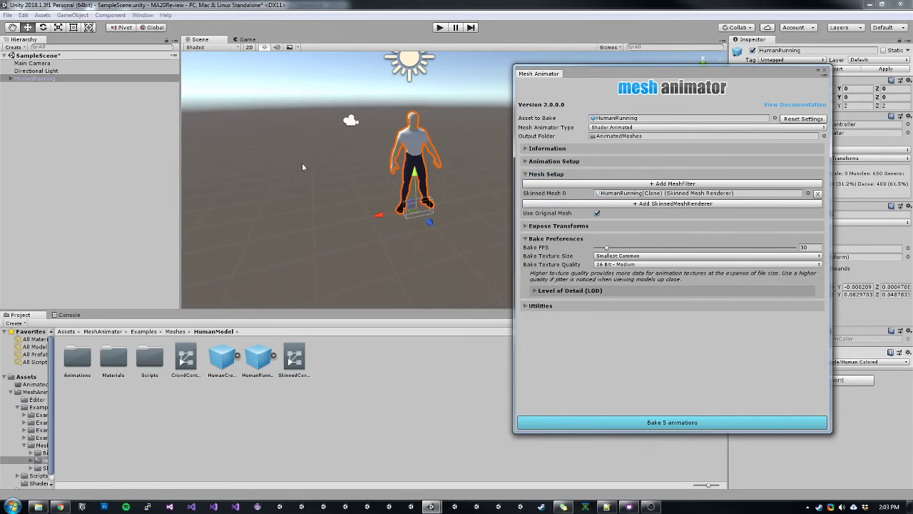
right_click(27, 100)
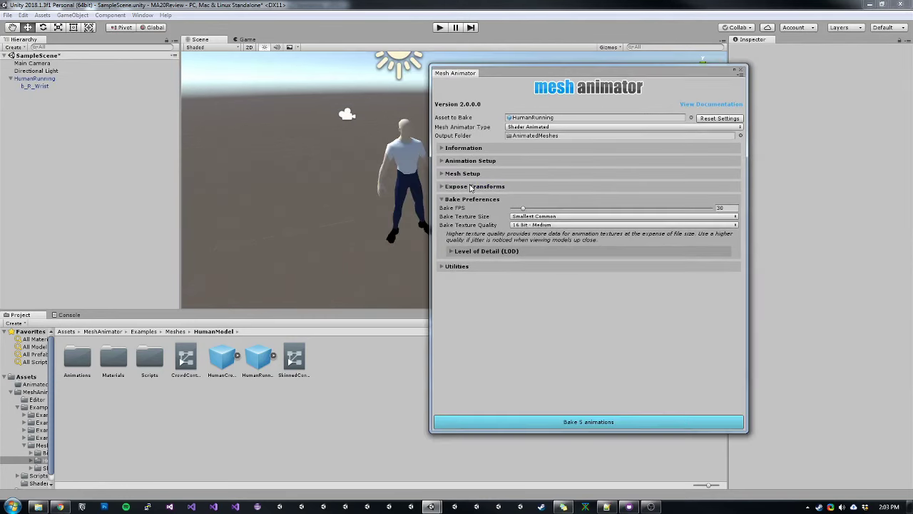
- Browse the HumanRunning bones offered under Expose Transforms with b_R_Wrist selected, without exposing any
left_click(470, 187)
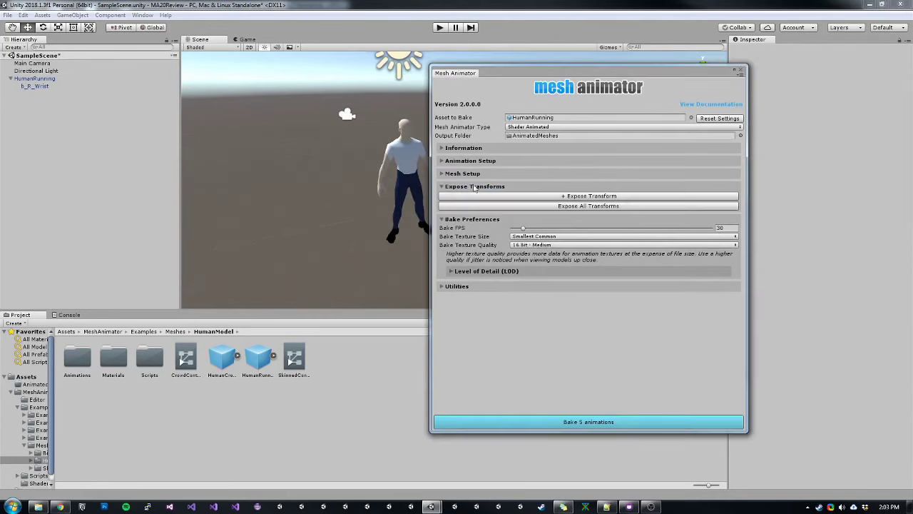
left_click(35, 86)
left_click_drag(516, 72, 523, 70)
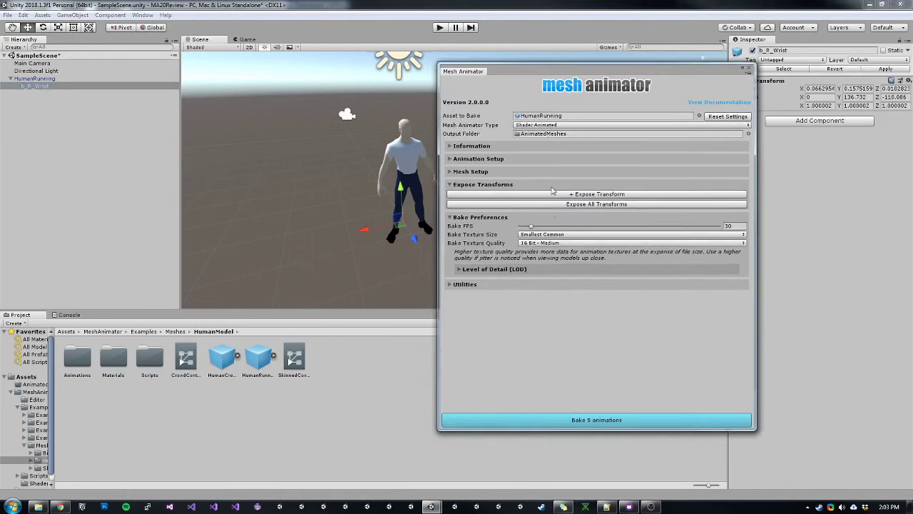
left_click(563, 196)
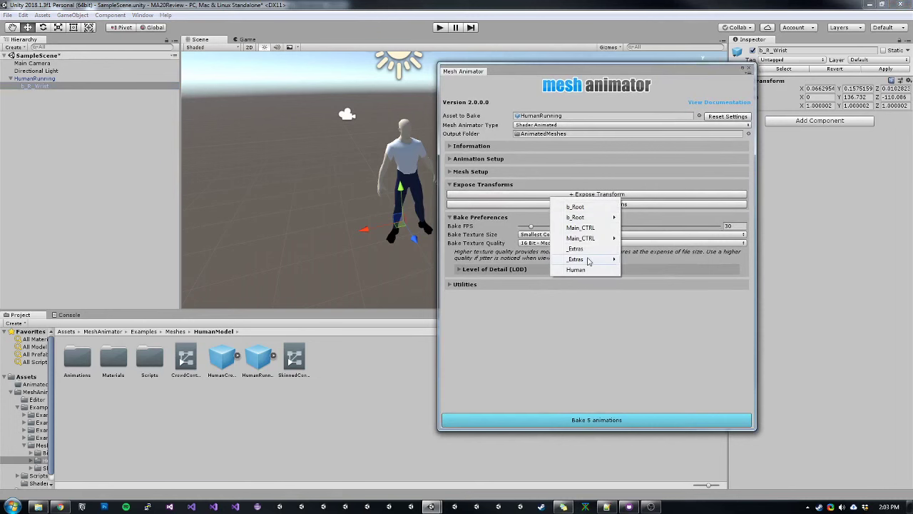
mouse_move(581, 259)
left_click(516, 197)
left_click(481, 187)
- Review the Bake Texture Size and Bake Texture Quality options, keeping Smallest Common and 16 Bit - Medium
left_click_drag(572, 79, 562, 74)
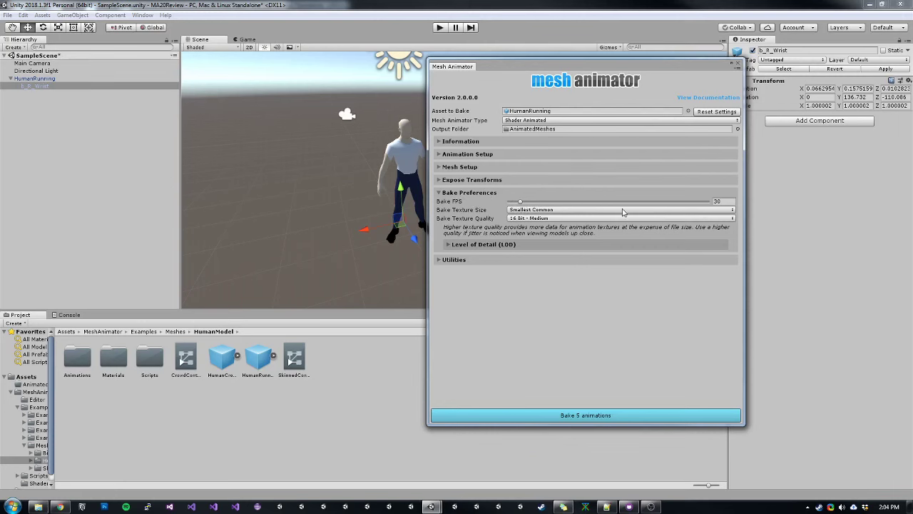
left_click_drag(621, 60, 702, 73)
right_click_drag(494, 145, 428, 175)
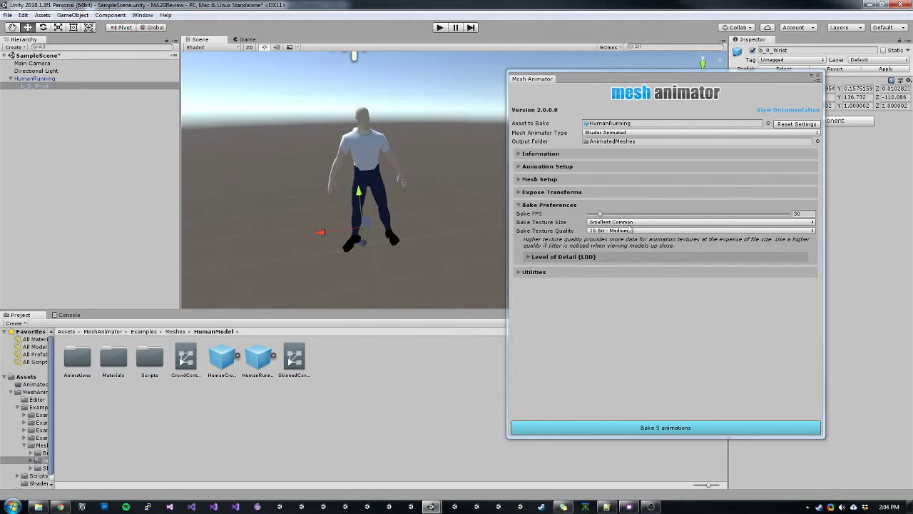
left_click(635, 222)
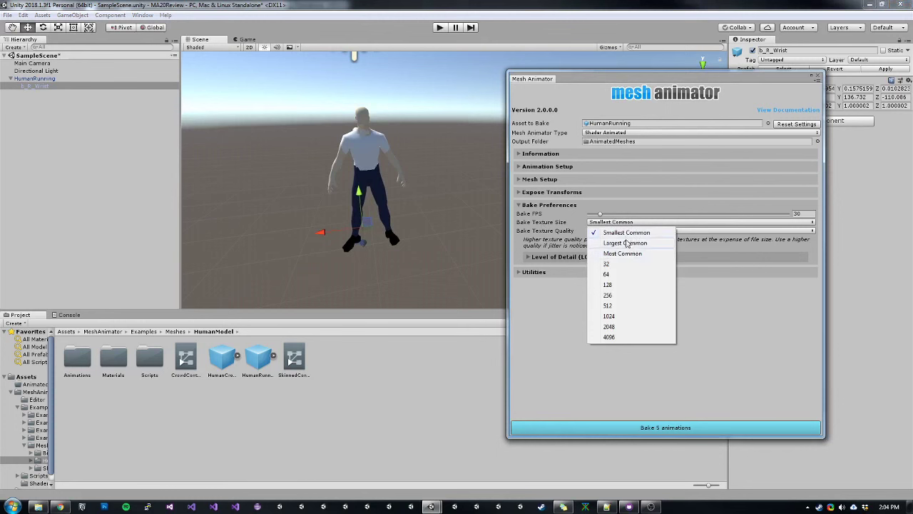
left_click(622, 233)
left_click(631, 231)
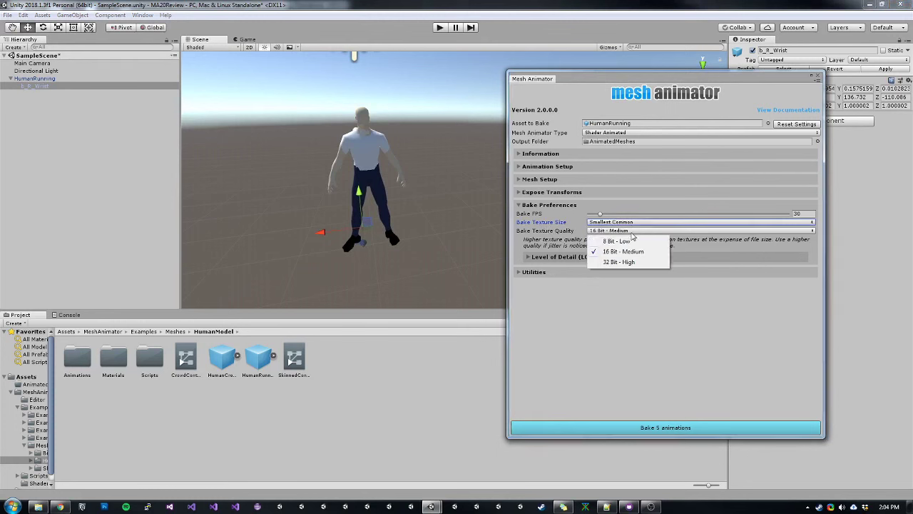
left_click(550, 233)
- Check which batch baking tools the Utilities section offers, and collapse it again
left_click_drag(758, 83, 743, 84)
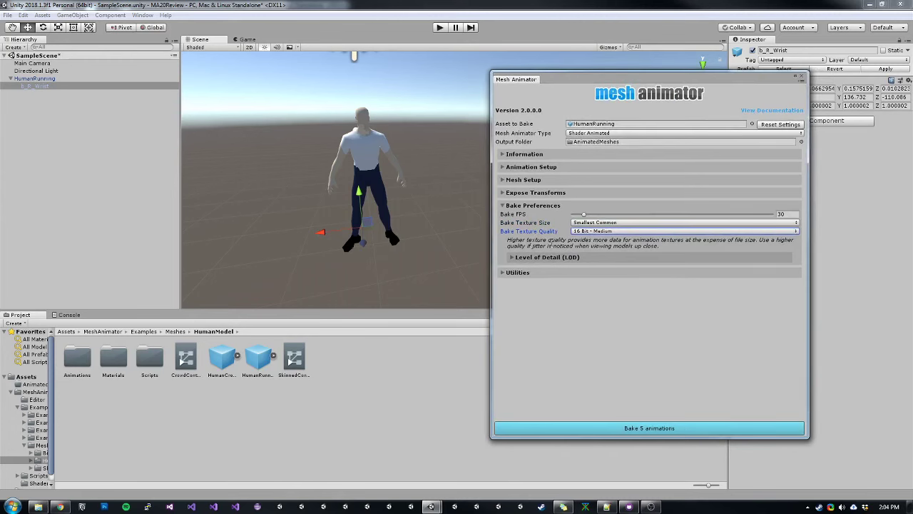
left_click(512, 273)
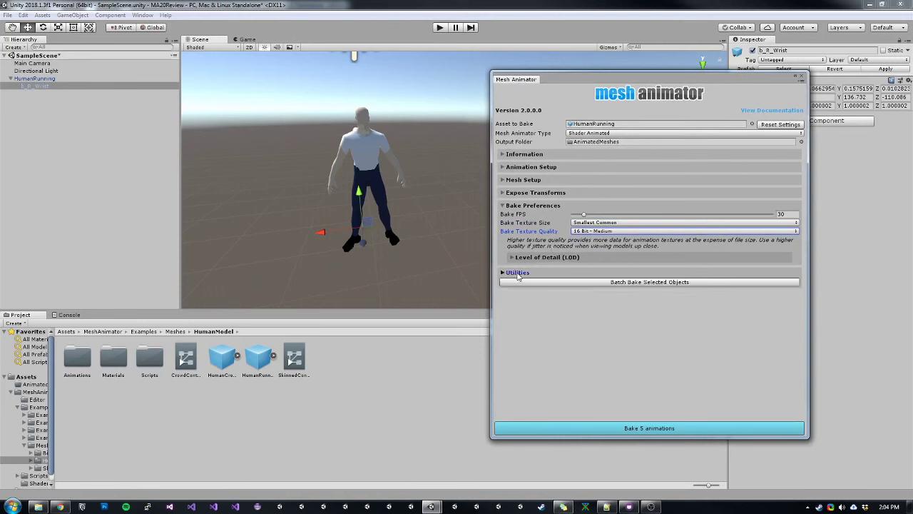
left_click(518, 275)
- Try the Snapshot Mesh Animator Type to review its compression and normal settings, and switch back to Shader Animated
left_click(612, 133)
left_click(599, 143)
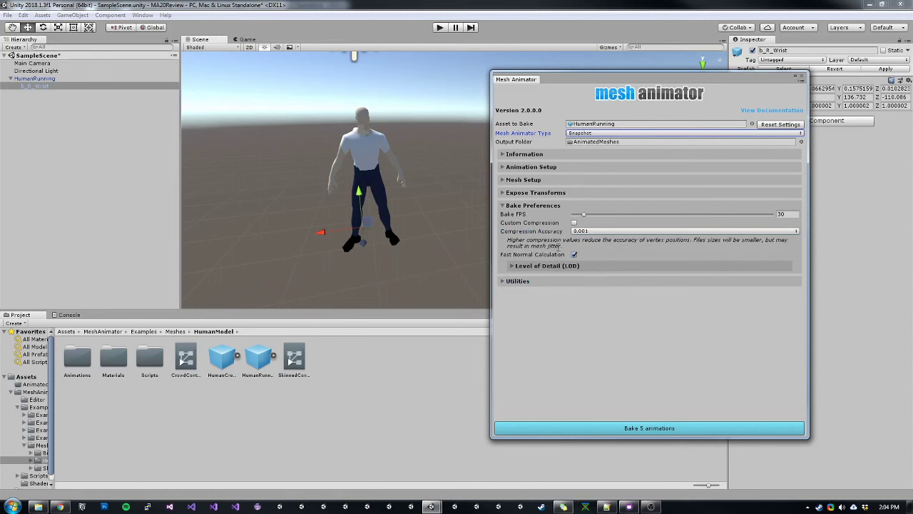
left_click(594, 134)
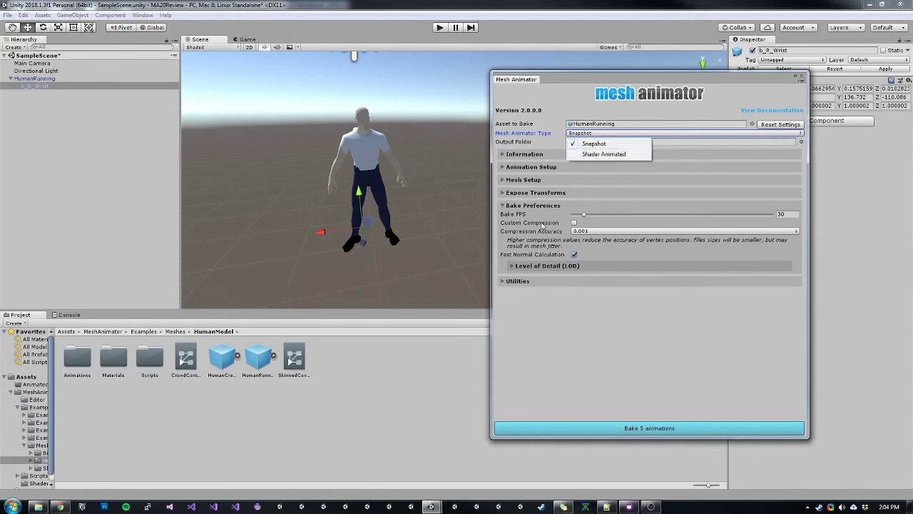
left_click(544, 246)
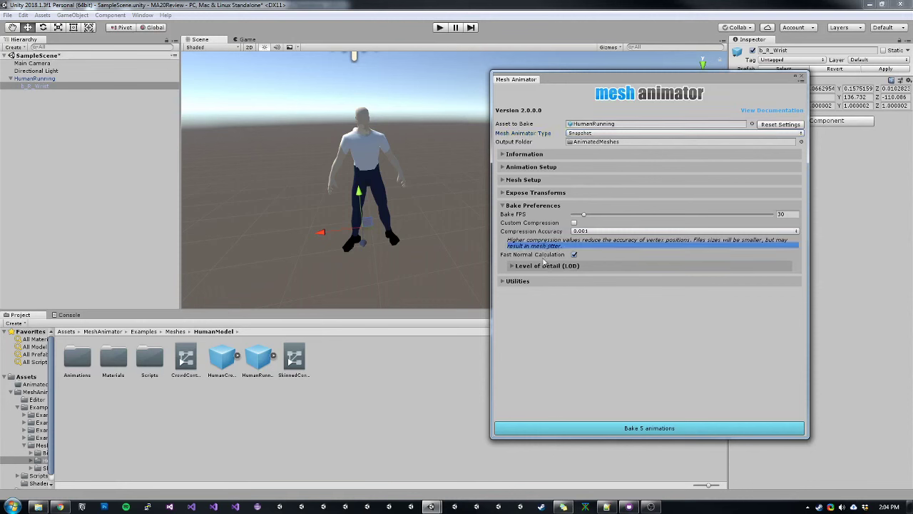
left_click(610, 238)
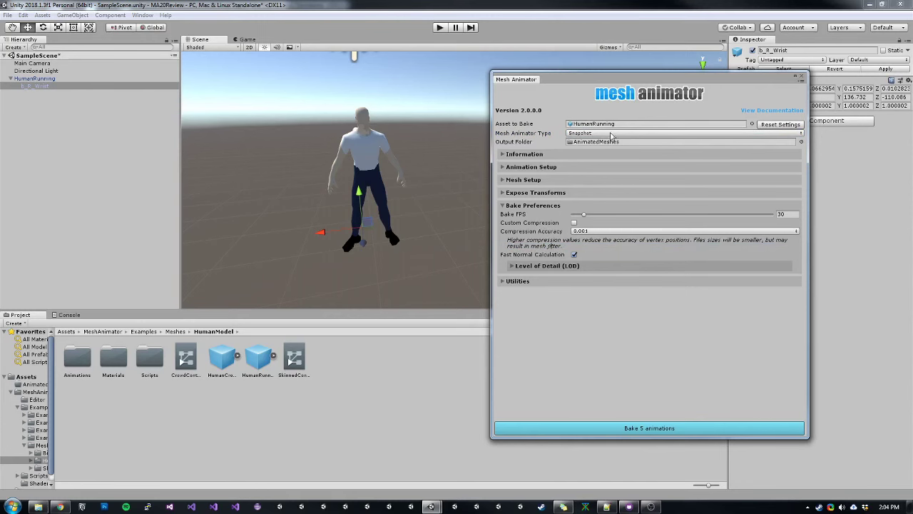
left_click(633, 134)
left_click(609, 154)
- Expand Mesh Setup and bake the five HumanRunning animations, dismissing the completion dialog
left_click(606, 179)
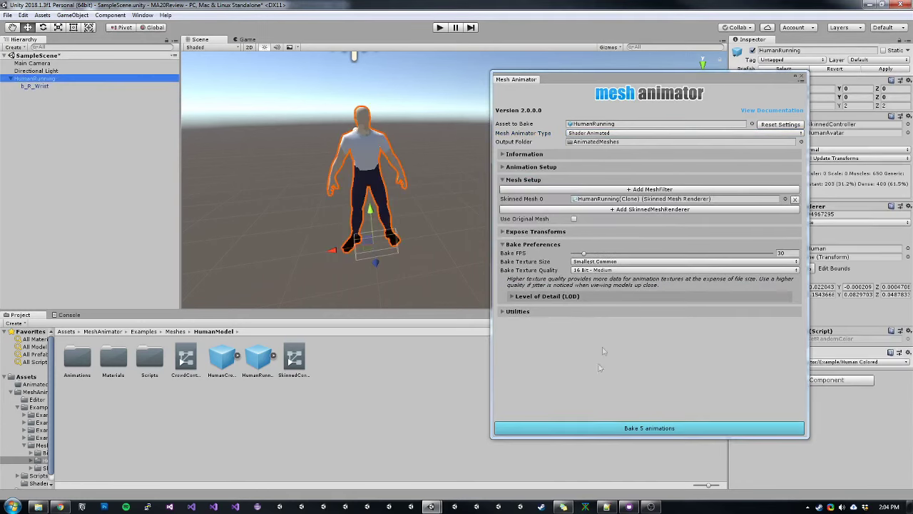
left_click(96, 171)
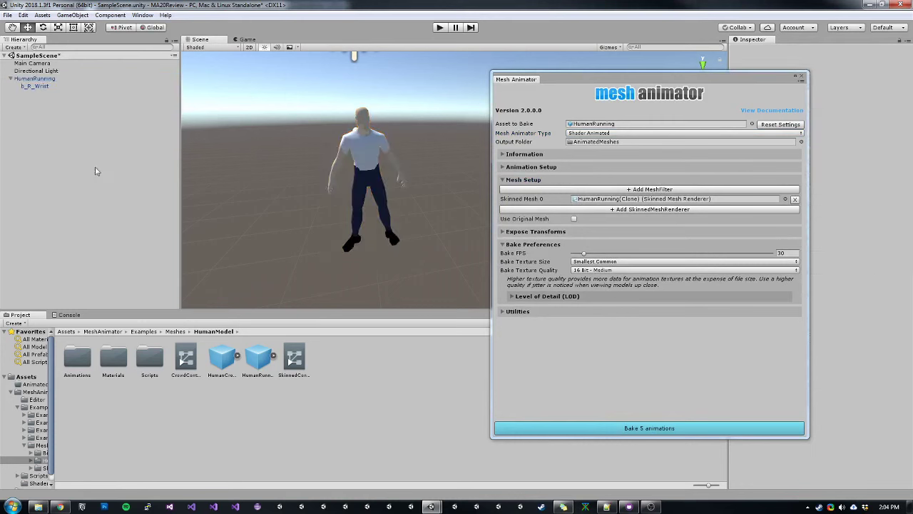
left_click(595, 428)
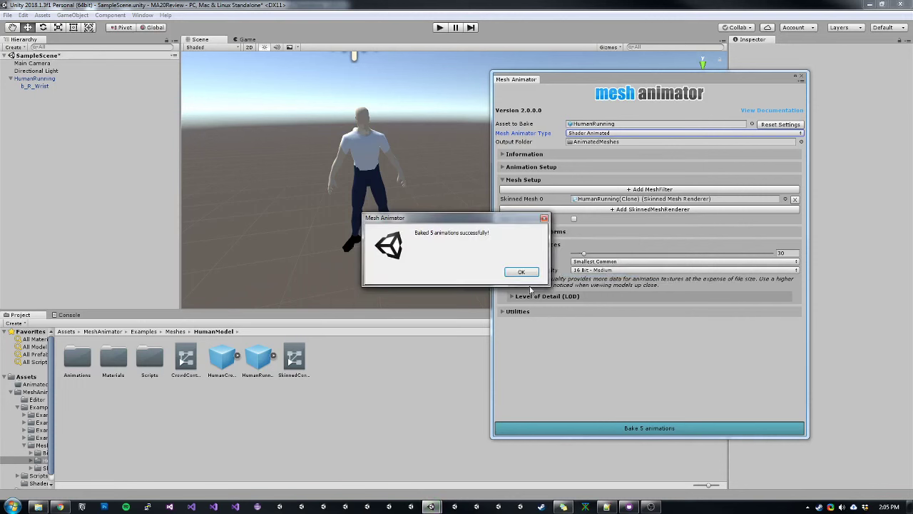
left_click(523, 271)
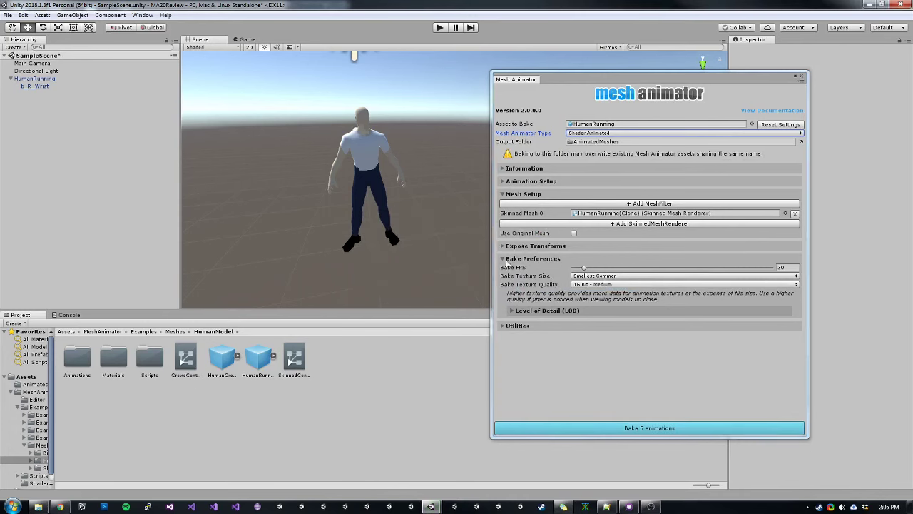
- Open the AnimatedMeshes folder in the project and remove the original HumanRunning object from SampleScene
left_click(26, 376)
left_click(77, 357)
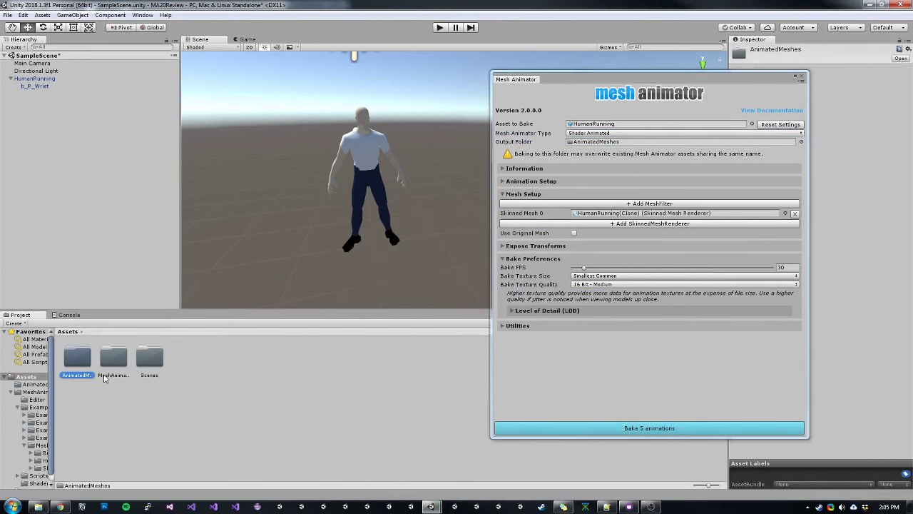
double_click(77, 356)
left_click(105, 402)
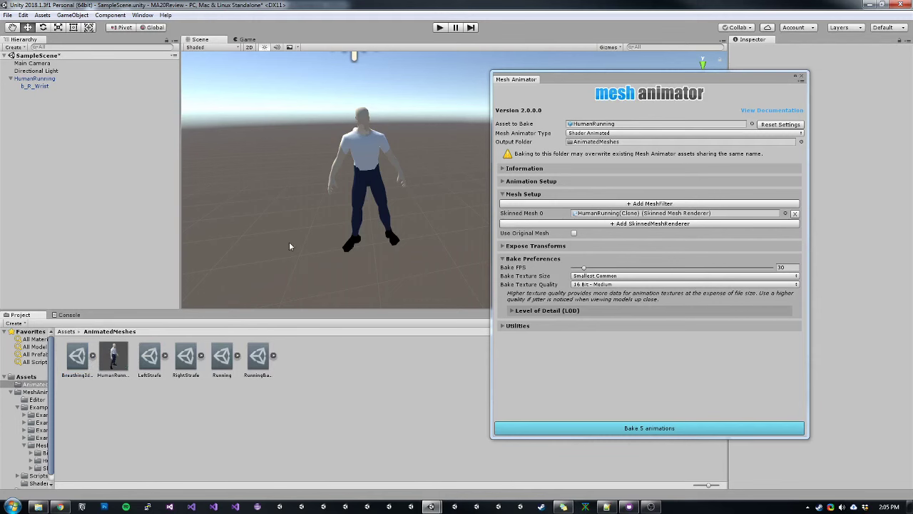
left_click_drag(37, 83, 78, 380)
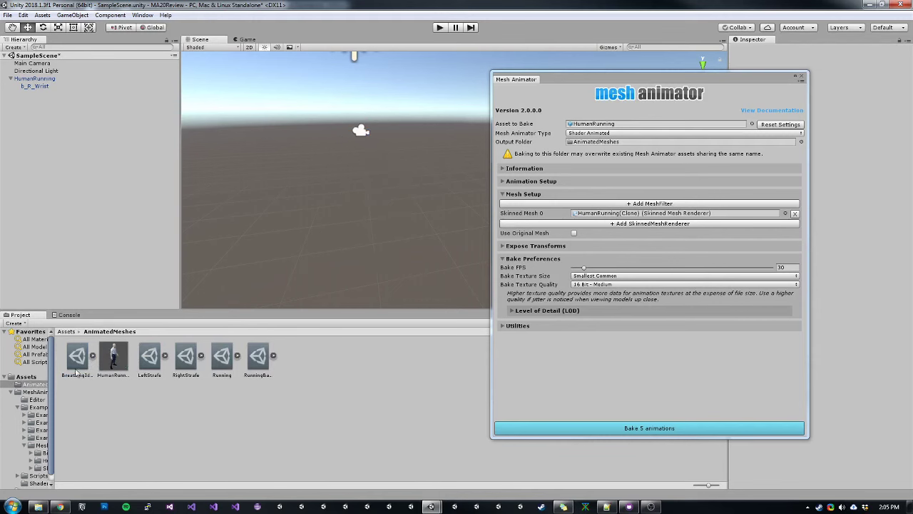
- Examine the components of the baked HumanRunning_AnimatedMesh prefab, including its Shader Mesh Animator settings
left_click(112, 361)
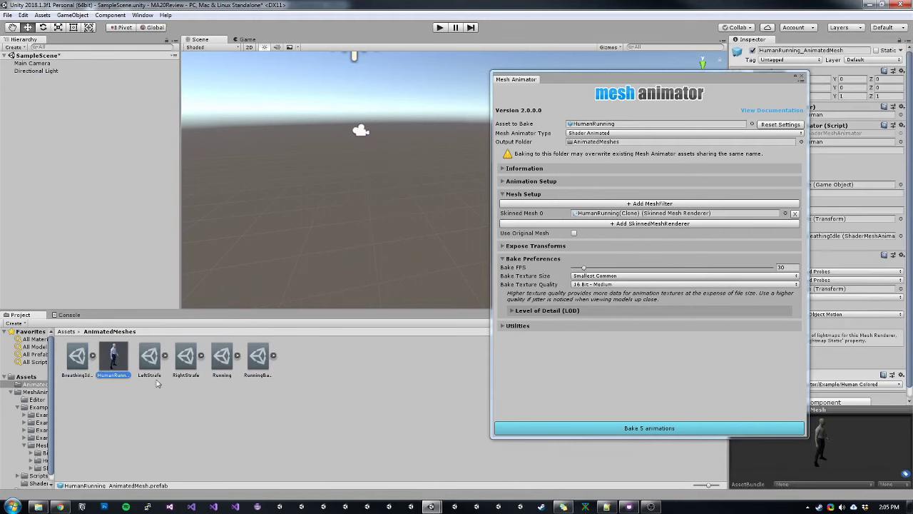
left_click_drag(660, 79, 449, 79)
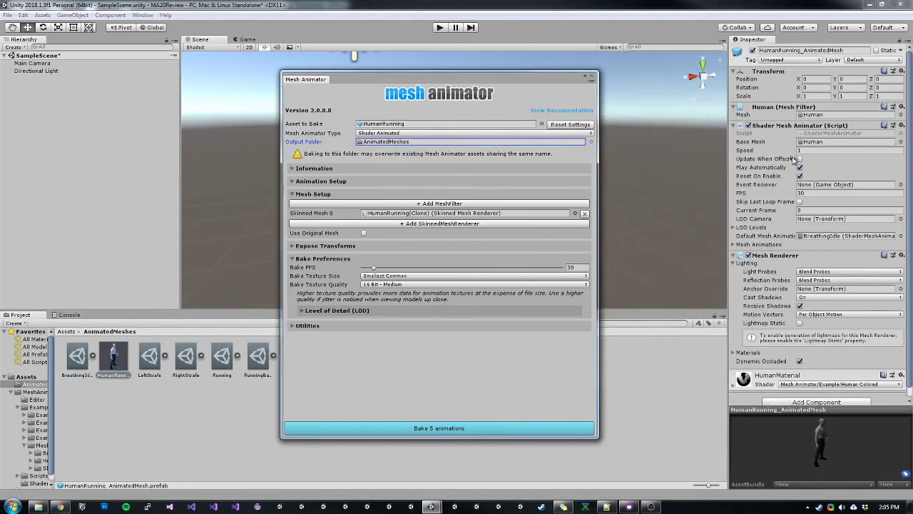
left_click(764, 257)
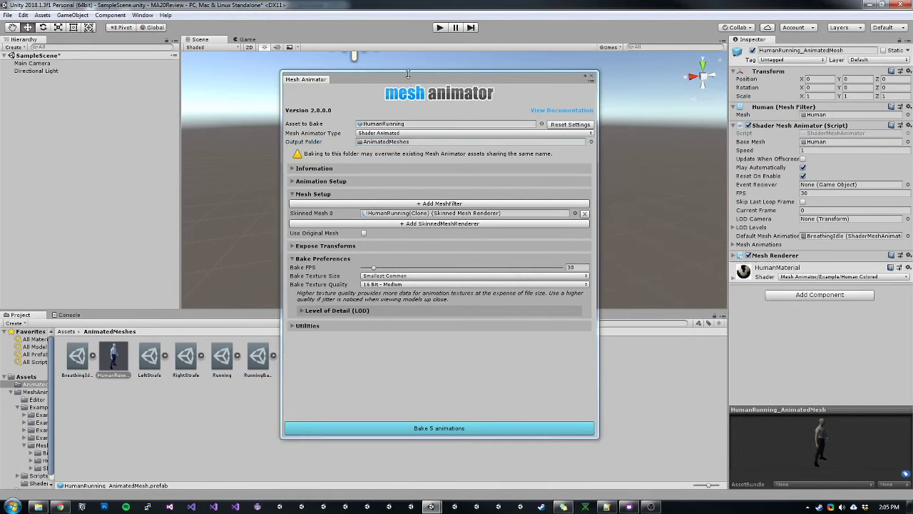
- Close the Mesh Animator window and look through the baked animation assets in AnimatedMeshes
left_click_drag(408, 74, 472, 84)
left_click(629, 79)
left_click(77, 357)
left_click(152, 357)
left_click(189, 360)
left_click(222, 357)
left_click(258, 357)
- Add the HumanRunning_AnimatedMesh prefab to SampleScene and frame the model in the Scene view
left_click_drag(112, 358, 169, 150)
key("f")
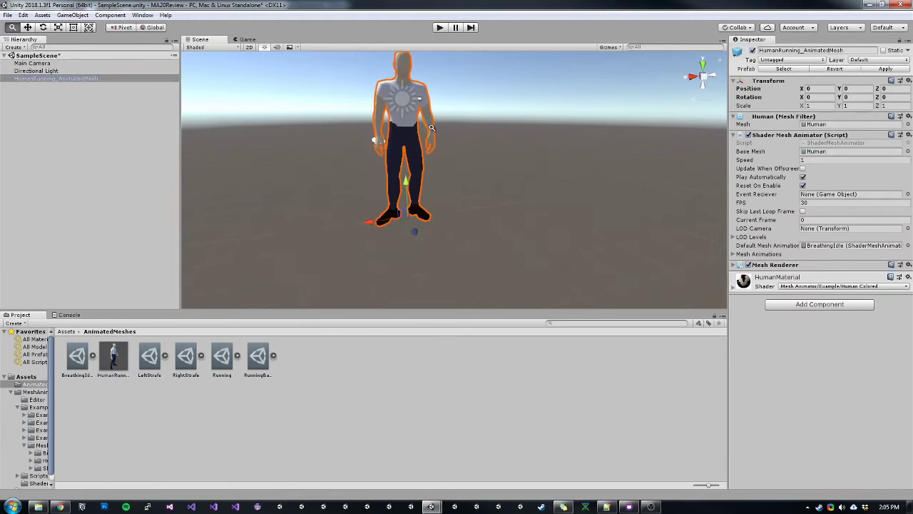
left_click_drag(571, 206, 462, 172, "alt")
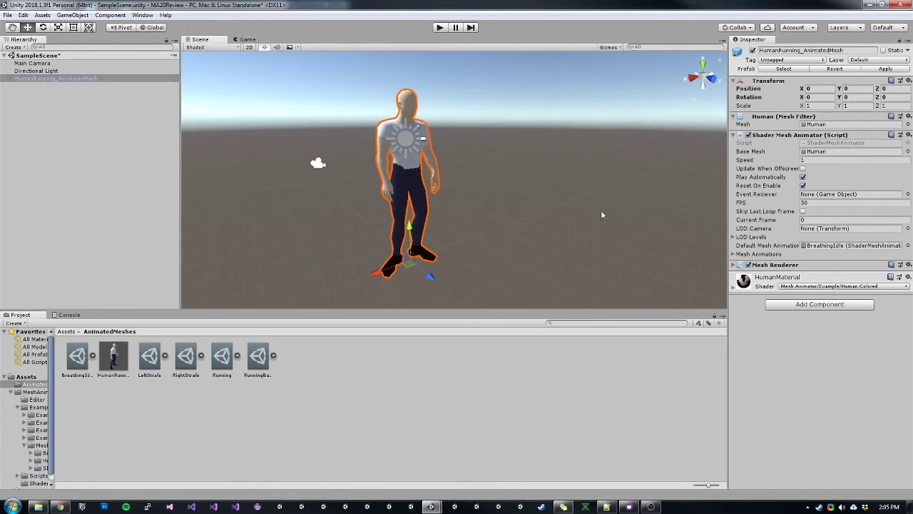
- Inspect the settings of the BreathingIdle, LeftStrafe, RightStrafe and Running animation assets
left_click(76, 364)
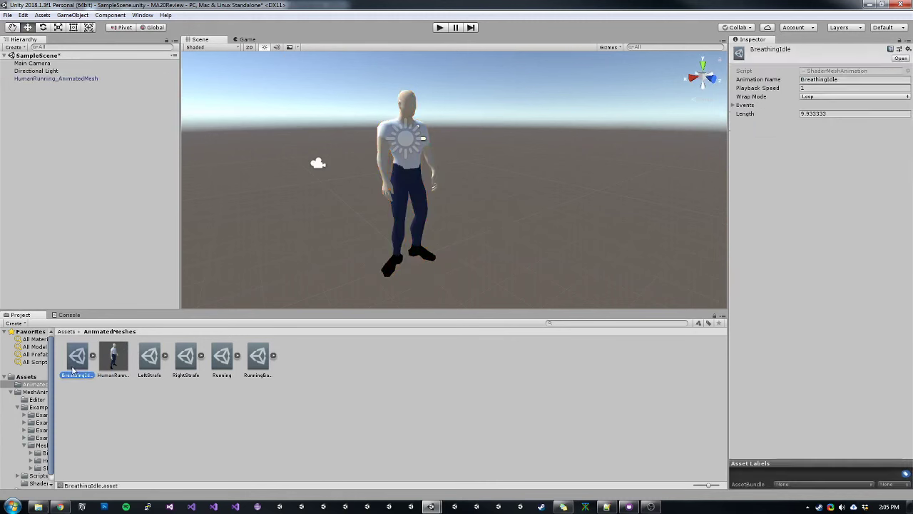
left_click(147, 355)
left_click(184, 355)
left_click(222, 355)
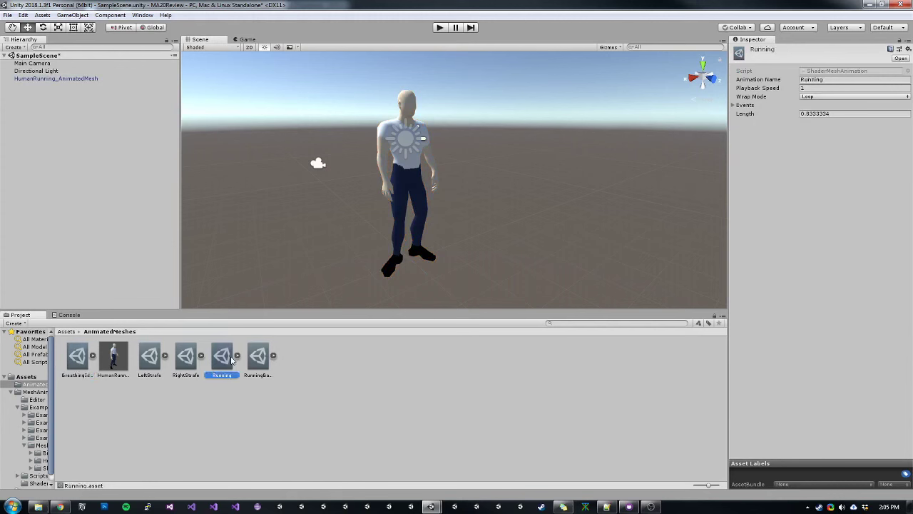
- Examine the textures stored inside the baked animation assets, and preview the LeftStrafe_0 texture
left_click(273, 357)
left_click(271, 362)
left_click(273, 357)
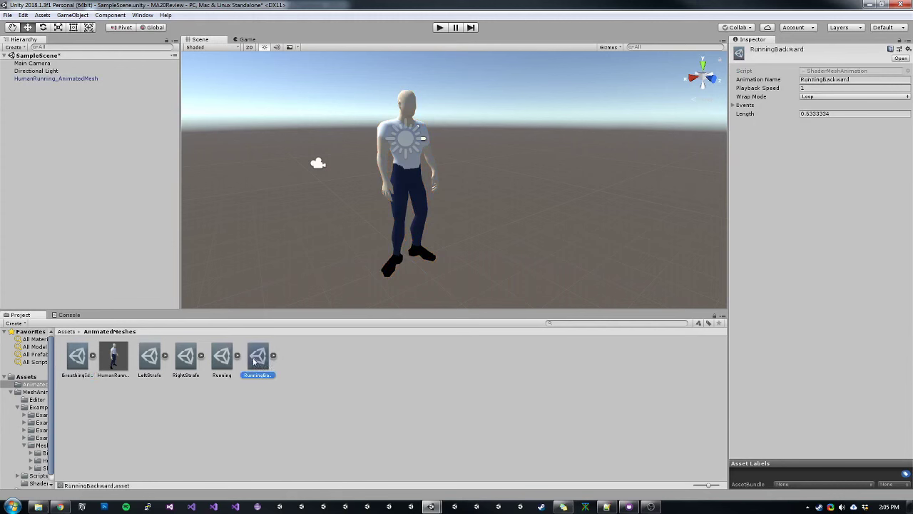
left_click(237, 355)
left_click(200, 356)
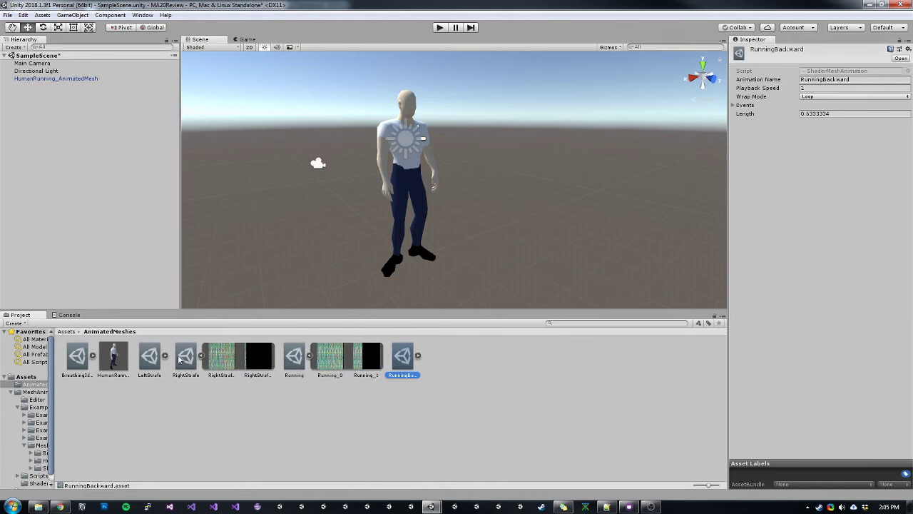
left_click(166, 355)
left_click(194, 362)
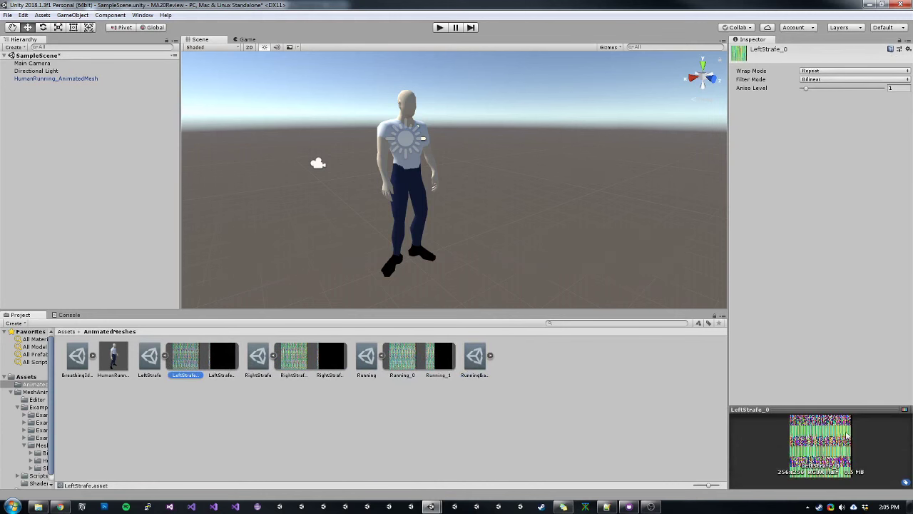
- Examine the LeftStrafe_0 texture in an enlarged separate preview window, and close that window
double_click(825, 406)
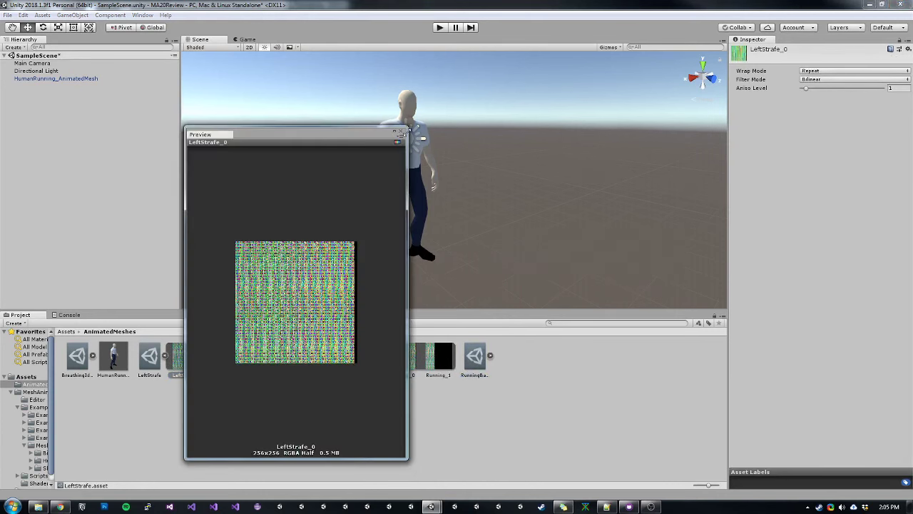
left_click_drag(404, 131, 670, 84)
left_click_drag(610, 93, 555, 91)
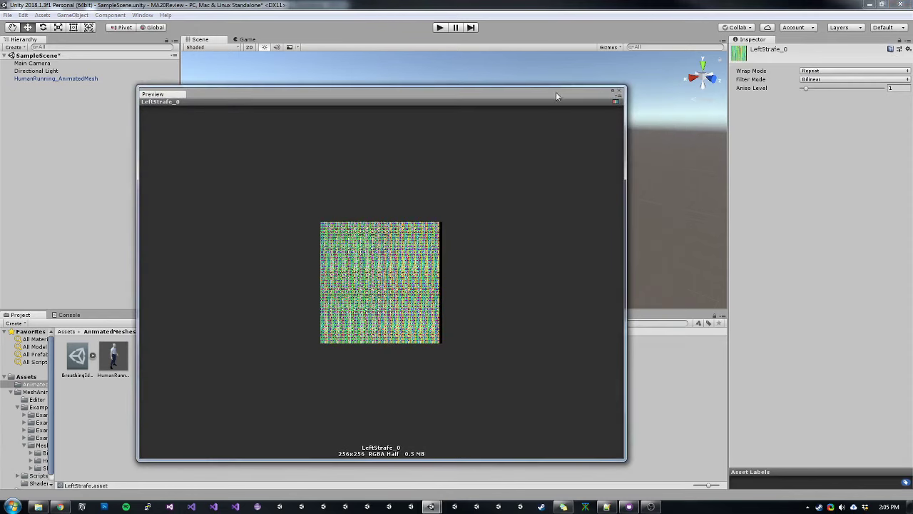
left_click(620, 92)
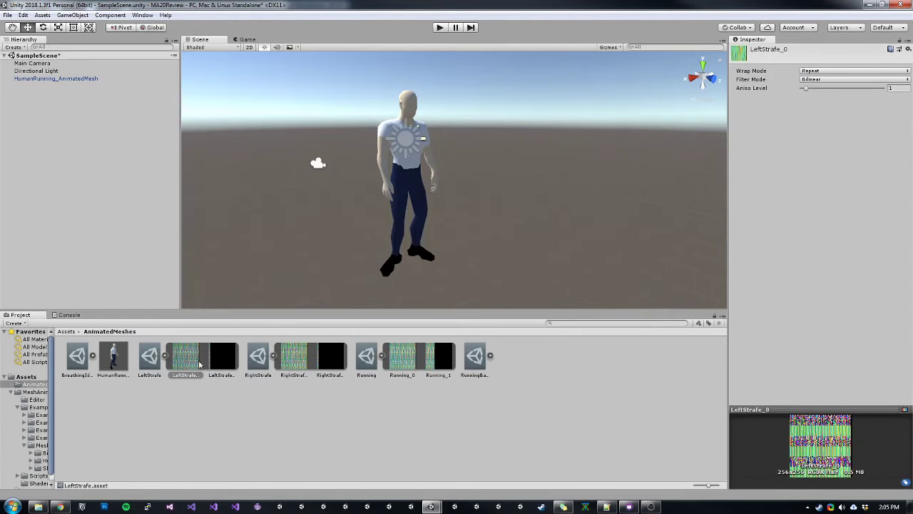
- Collapse the expanded LeftStrafe, RightStrafe and Running assets in AnimatedMeshes and return to the HumanRunning prefab
left_click(164, 356)
left_click(201, 356)
left_click(237, 356)
left_click(114, 356)
- Change the HumanMaterial shader on HumanRunning_AnimatedMesh to Mesh Animator/Mobile/Diffuse
left_click(89, 78)
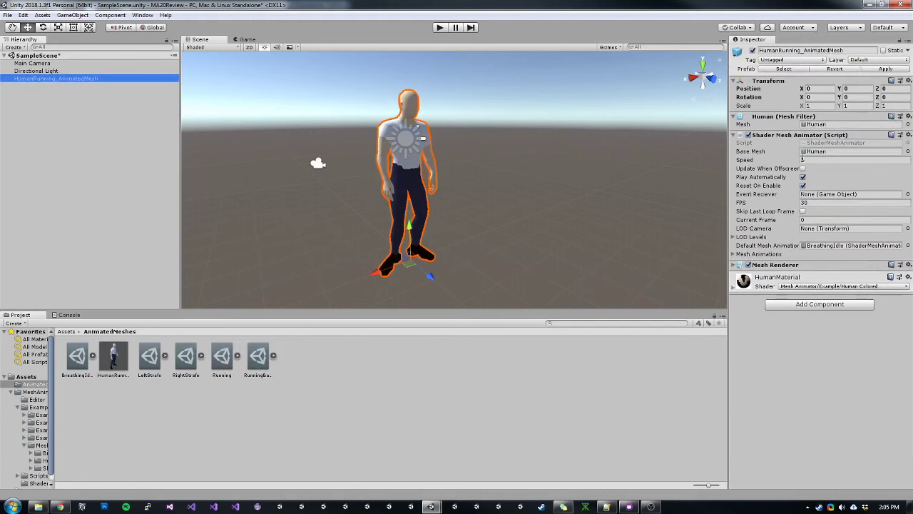
left_click(783, 117, "ctrl")
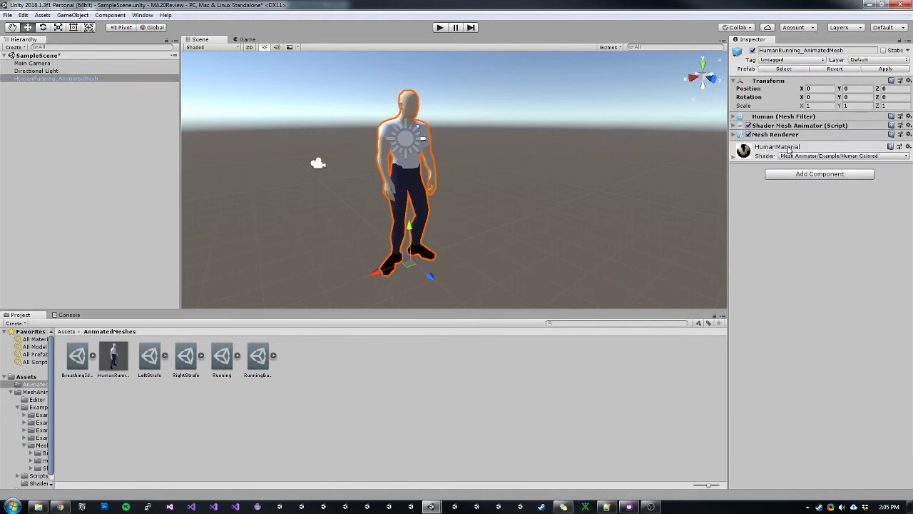
left_click(789, 149)
left_click(795, 156)
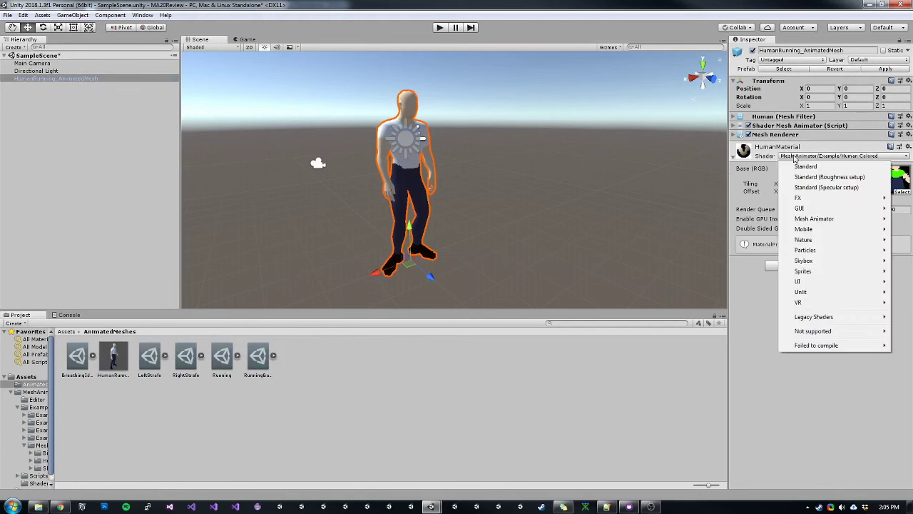
mouse_move(799, 223)
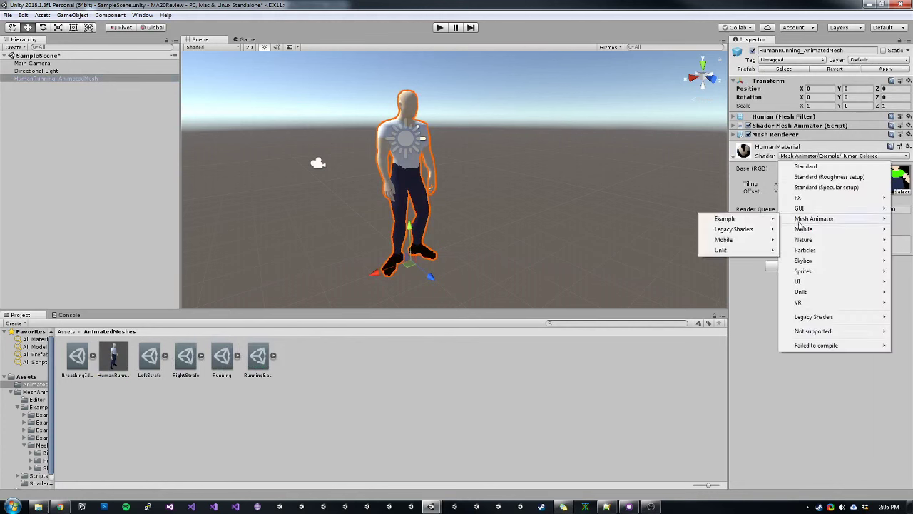
mouse_move(762, 221)
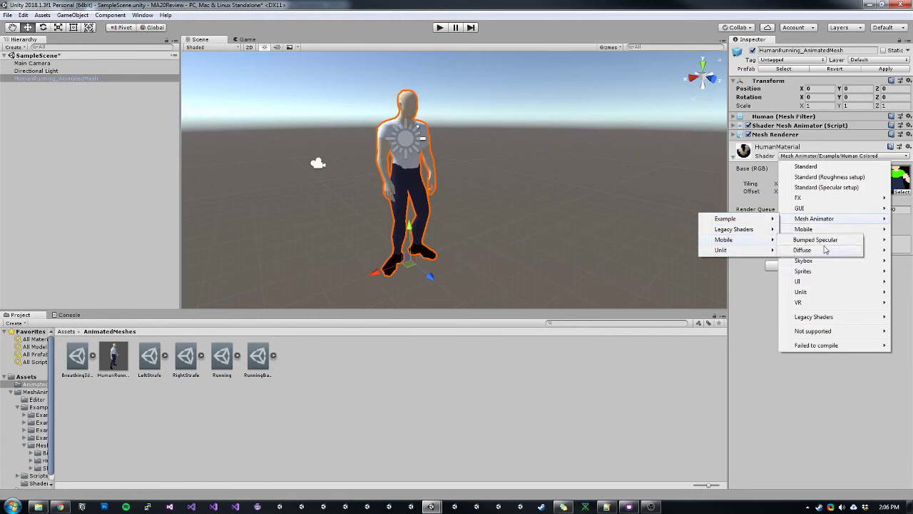
left_click(823, 249)
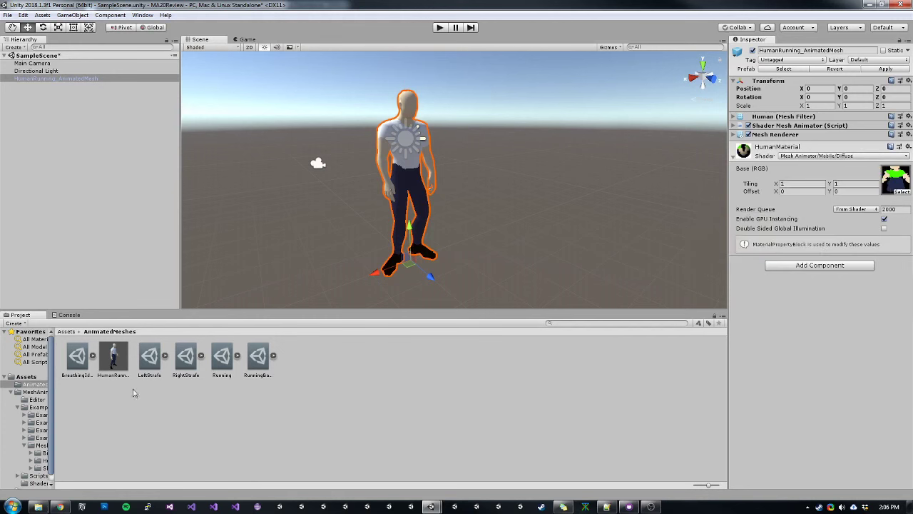
left_click(74, 79)
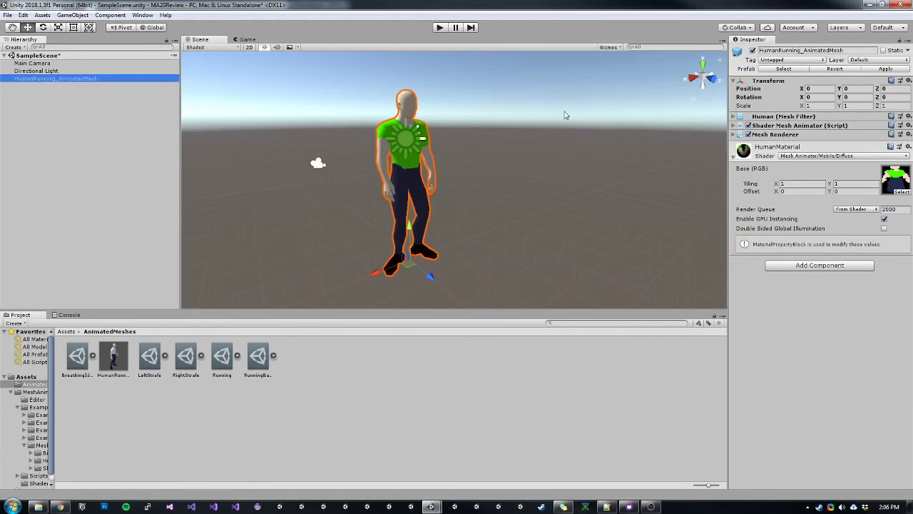
- Run the scene, watch the model's default idle animation in the Scene view, and stop playback
left_click_drag(571, 121, 540, 120, "alt")
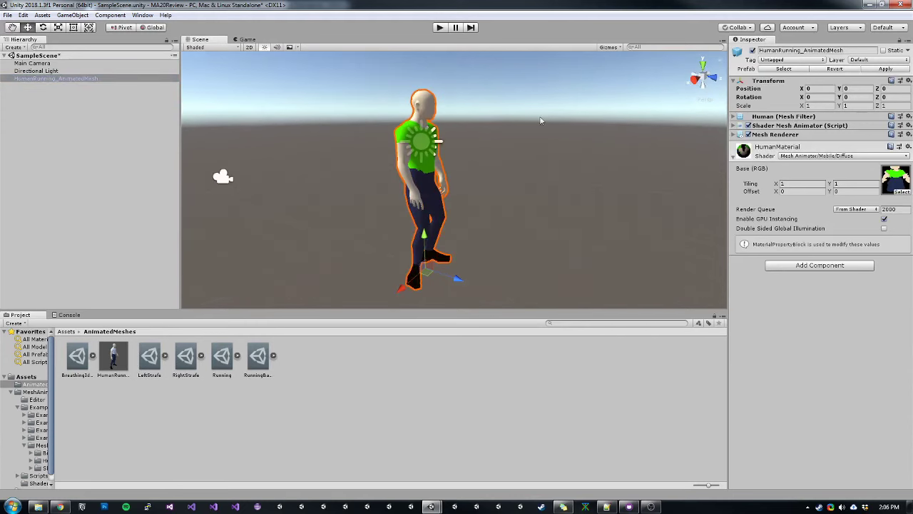
left_click(440, 28)
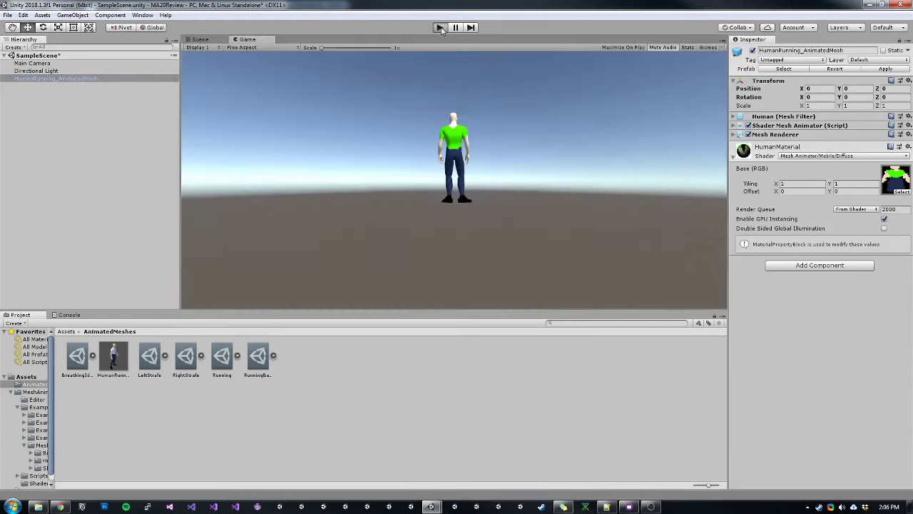
left_click(200, 39)
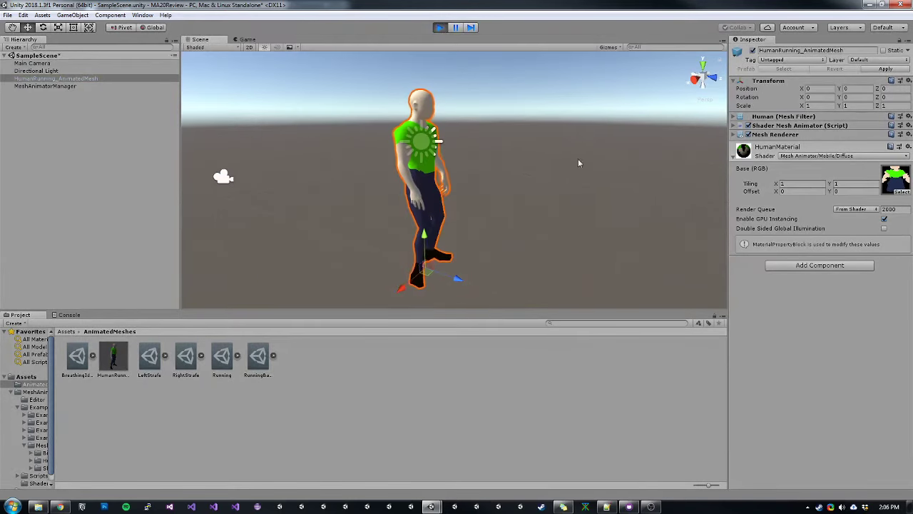
left_click_drag(585, 167, 504, 154, "alt")
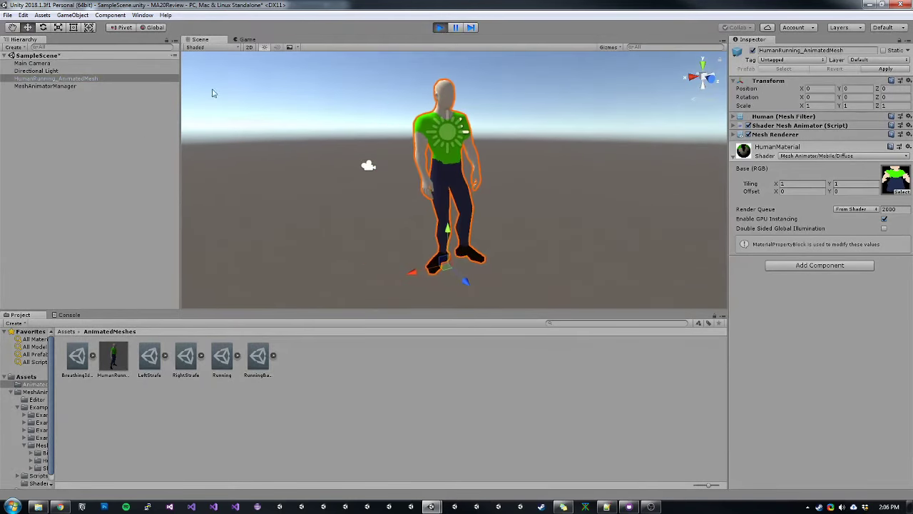
left_click(128, 76)
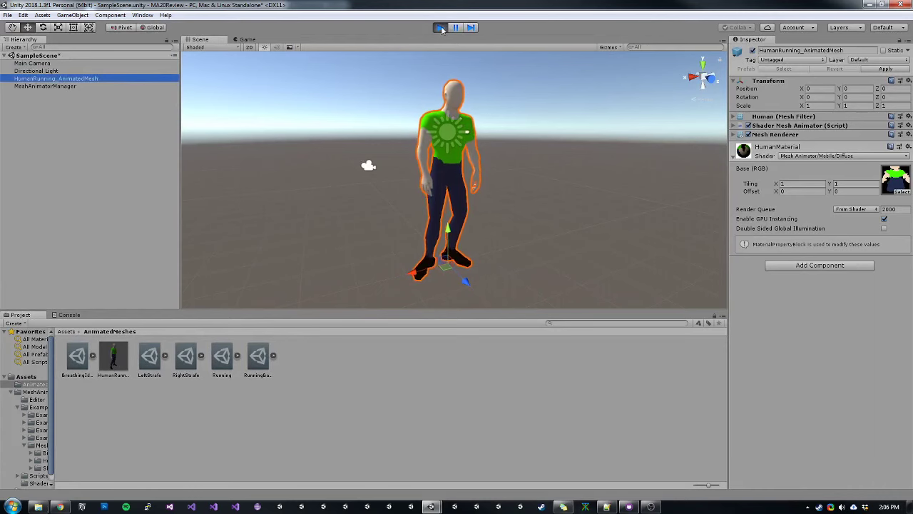
left_click(440, 28)
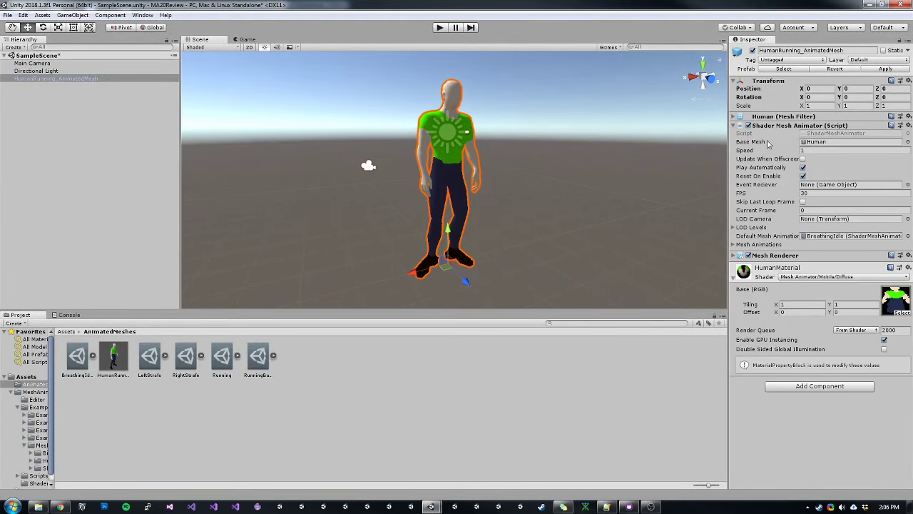
- Assign Running as the default mesh animation and play the scene to check it in both Scene and Game views
left_click_drag(222, 357, 842, 235)
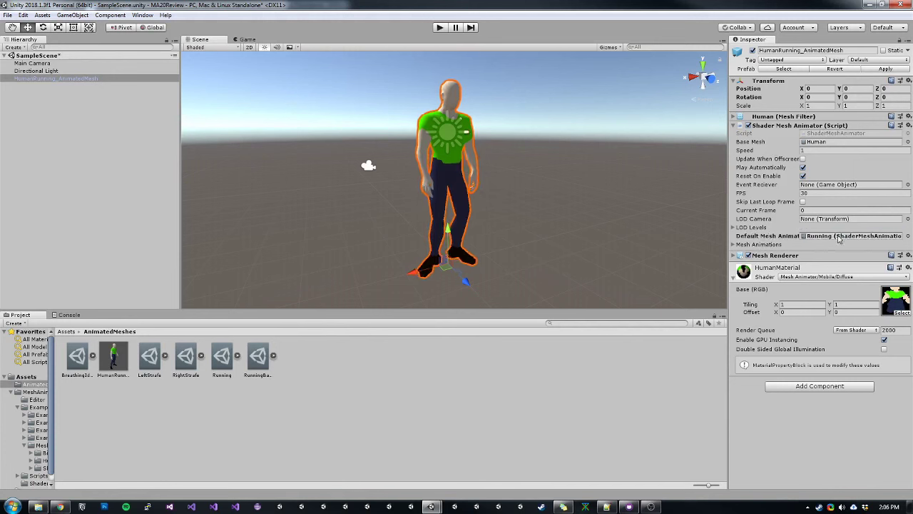
left_click(441, 29)
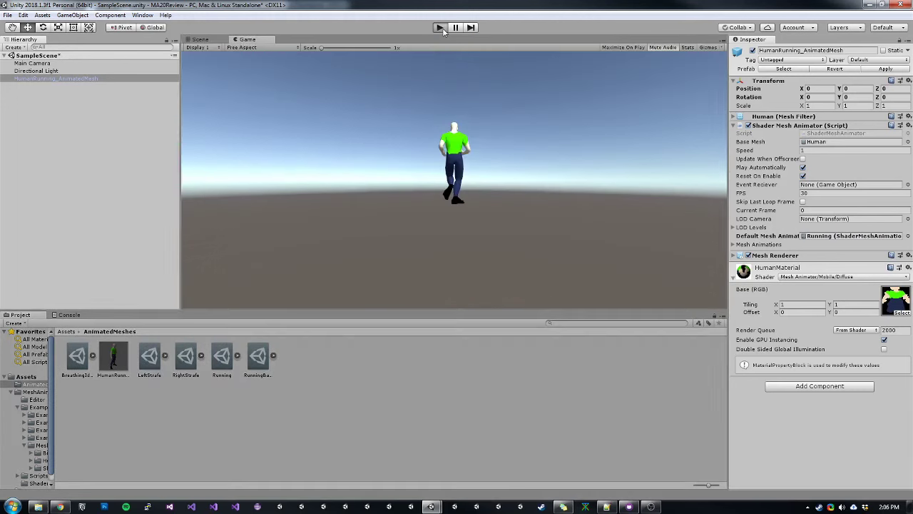
left_click(204, 39)
left_click_drag(420, 106, 616, 152, "alt")
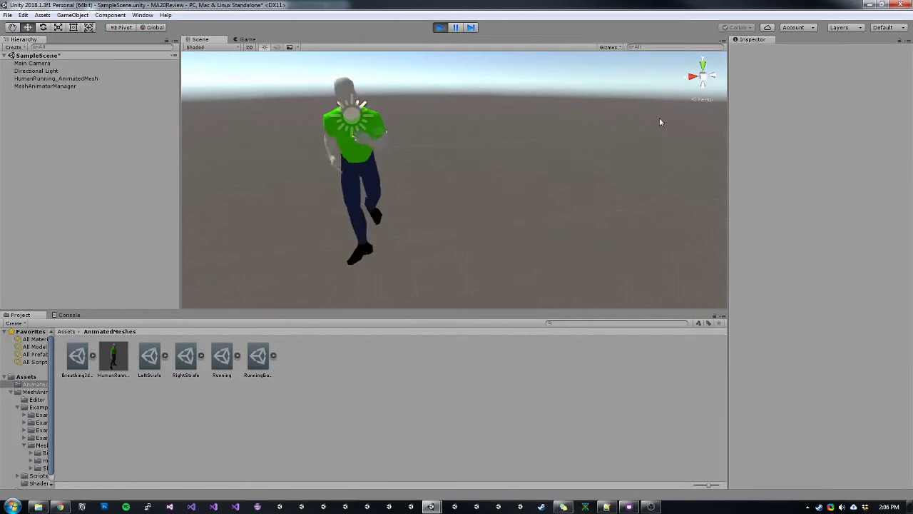
left_click_drag(276, 72, 477, 131, "alt")
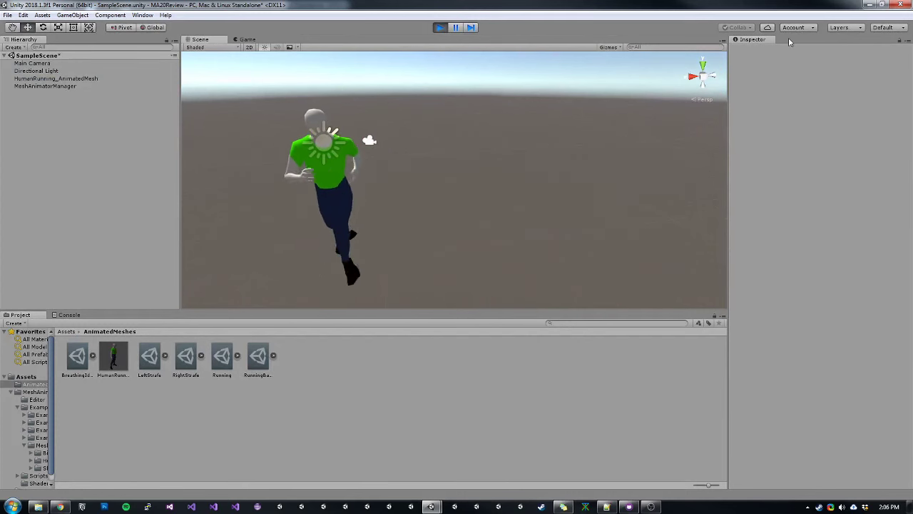
left_click(244, 40)
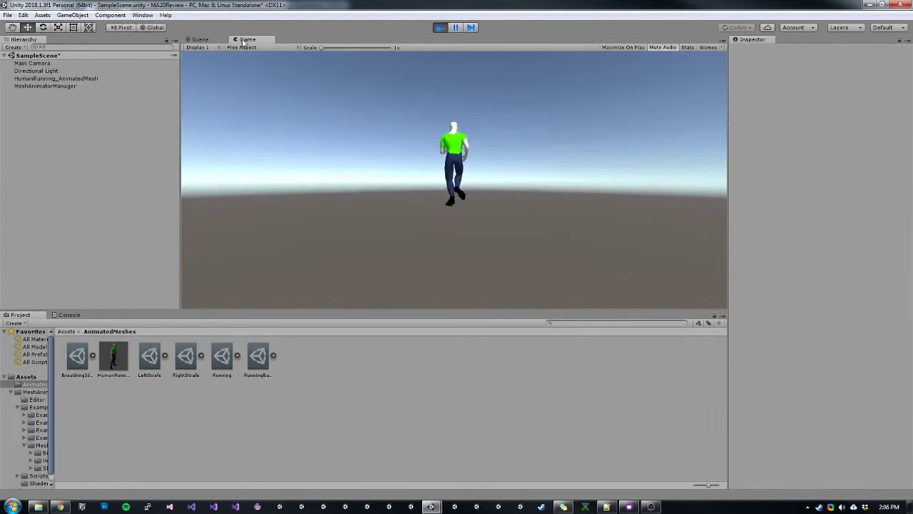
- Align the Main Camera with a Scene view facing the runner, and display the Game view's rendering statistics
left_click(32, 63)
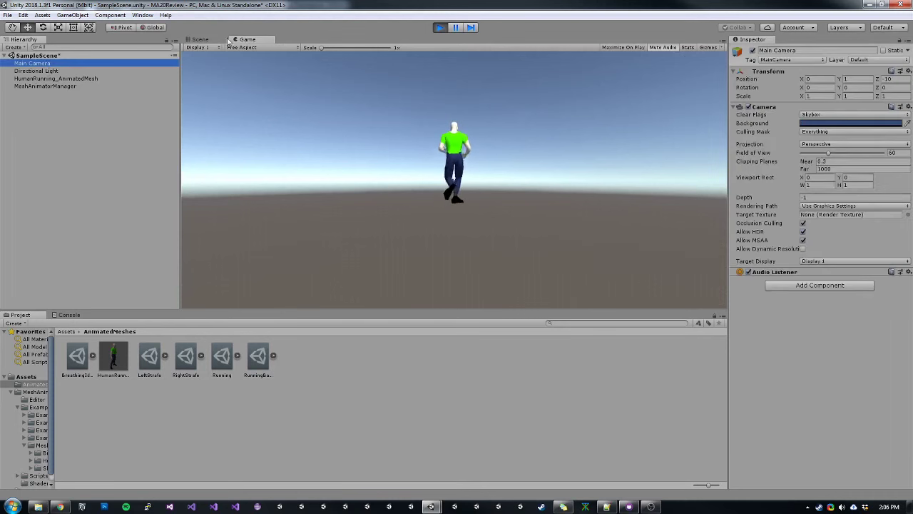
left_click(201, 39)
left_click_drag(499, 136, 563, 135, "alt")
key("ctrl+shift+f")
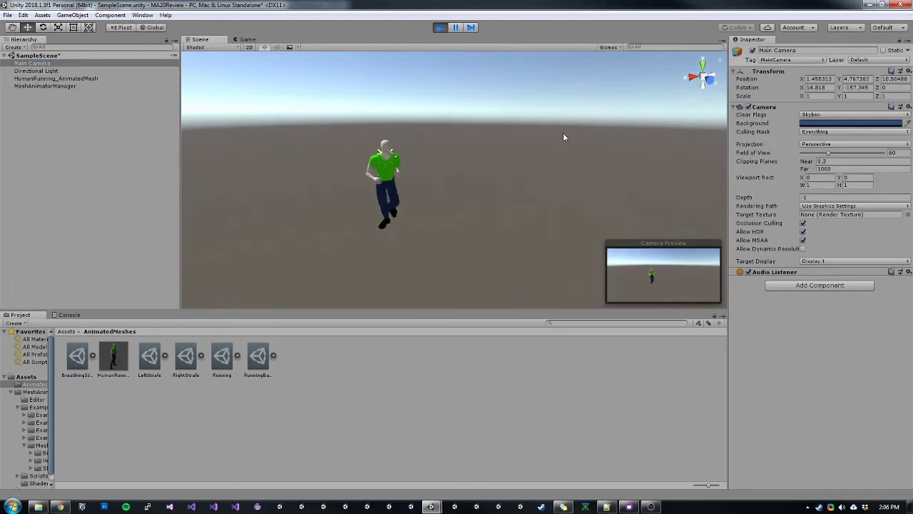
left_click(246, 40)
left_click(42, 78)
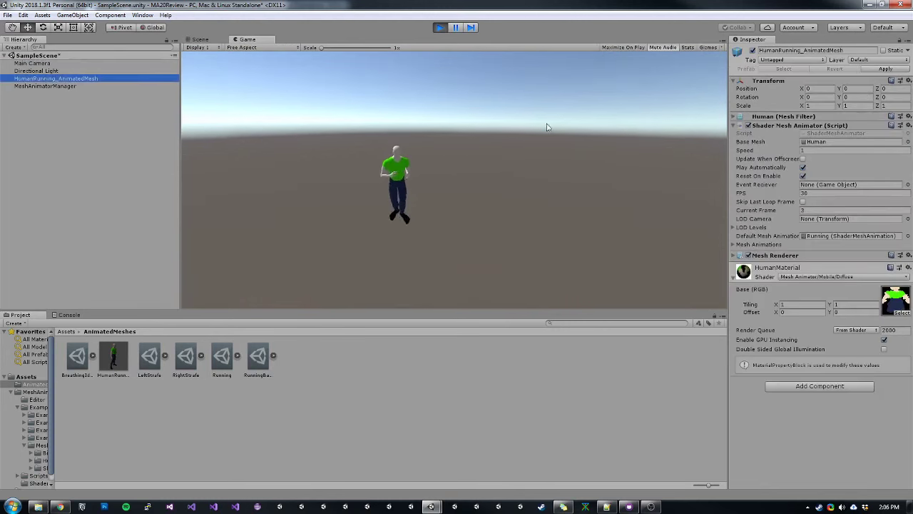
left_click(688, 47)
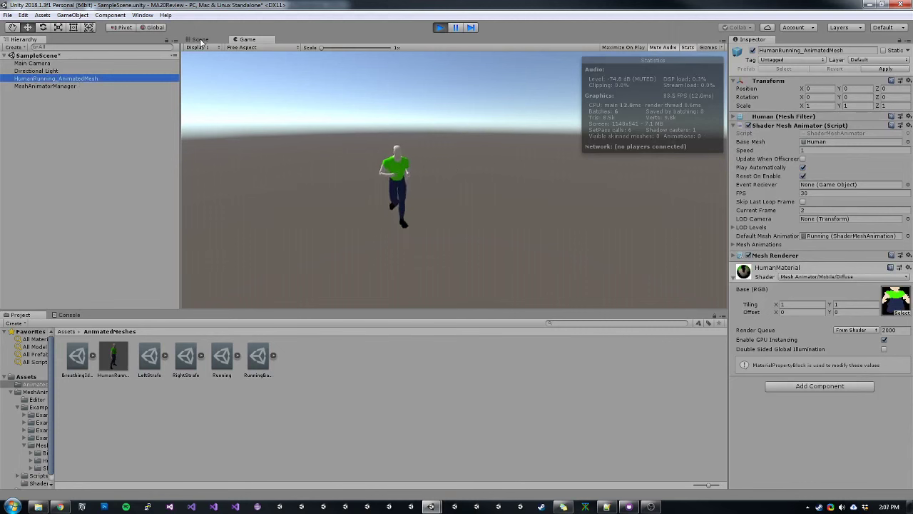
- Make two spaced copies of the runner, the second at about X -5.41, with the Scene view docked beside the Game view
key("ctrl+d")
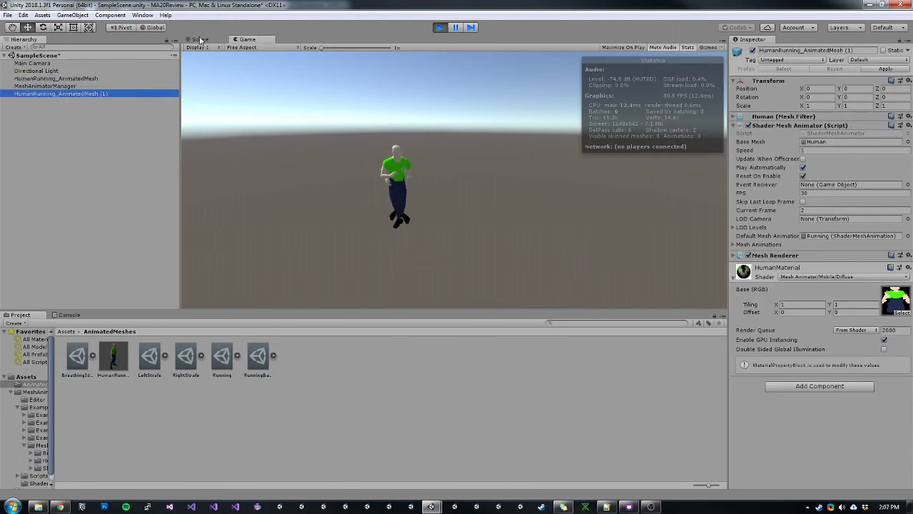
left_click_drag(200, 39, 606, 202)
left_click_drag(545, 173, 505, 173)
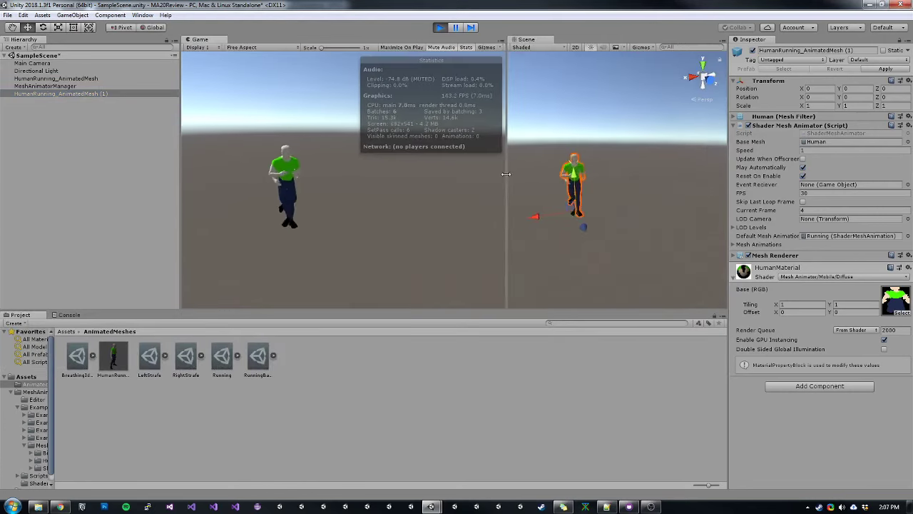
left_click_drag(531, 214, 610, 218)
key("ctrl+d")
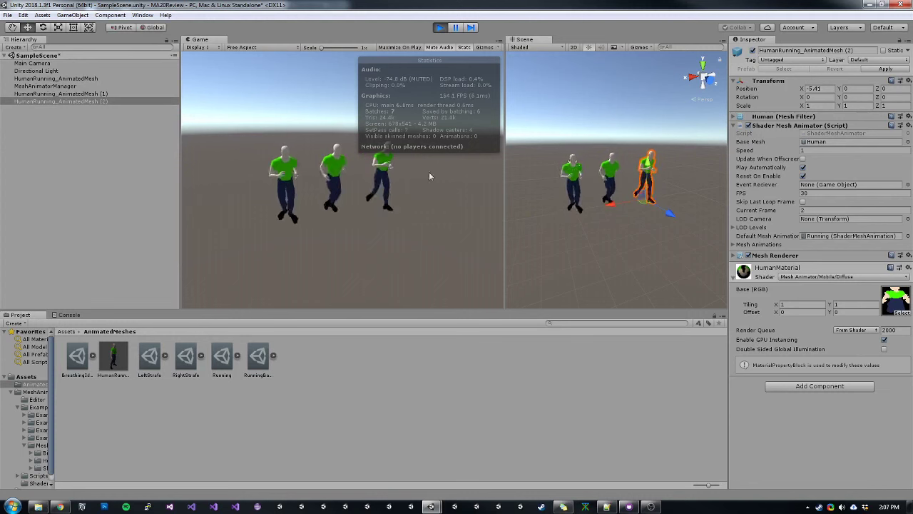
- Duplicate the row of three runners three times, spacing the rows along Z with the last at about -11.04
left_click(60, 94, "ctrl")
left_click(74, 78, "ctrl")
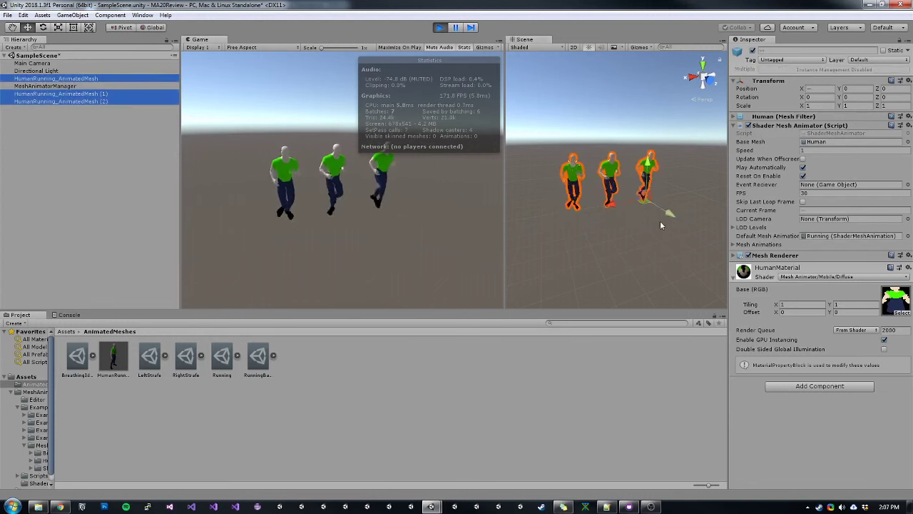
key("ctrl+d")
left_click_drag(586, 231, 517, 200)
key("ctrl+d")
key("ctrl+d")
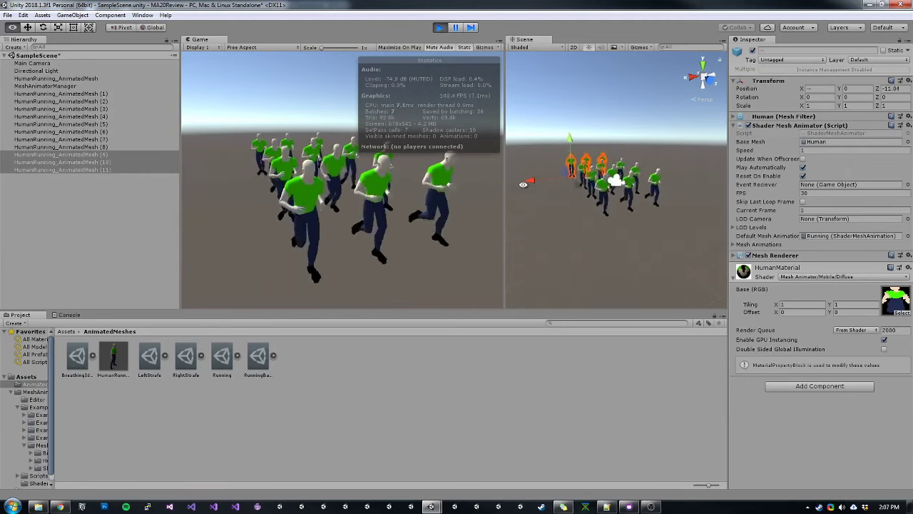
- Select all scene objects and duplicate the block of runners three times, moving the copies sideways to build a crowd
key("ctrl+a")
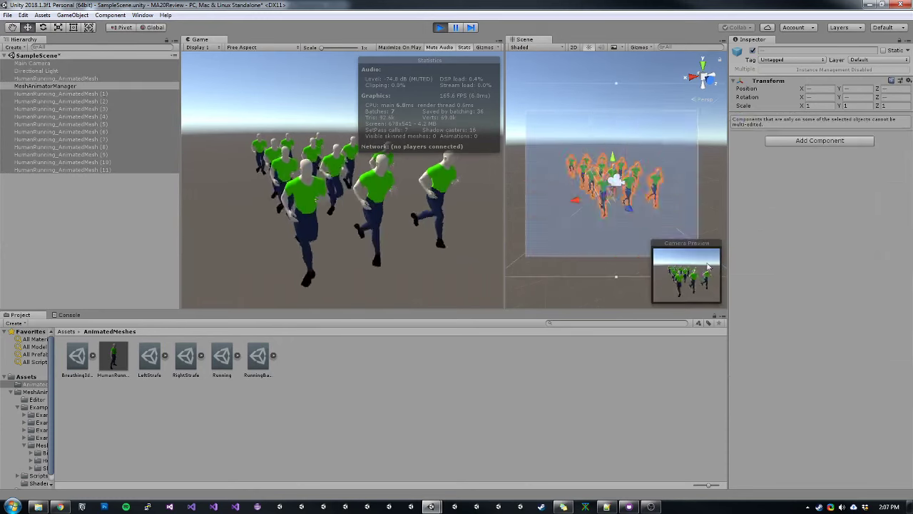
key("ctrl+d")
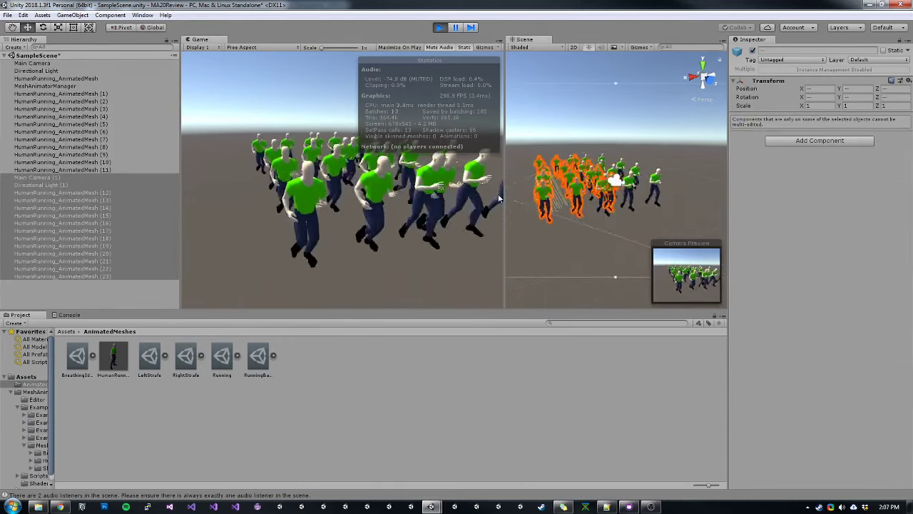
key("ctrl+d")
right_click_drag(564, 217, 518, 155, "alt")
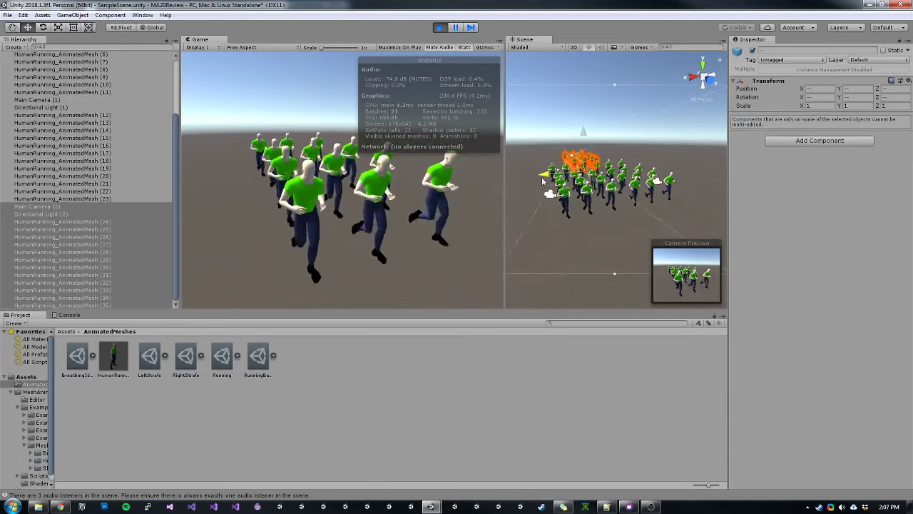
key("ctrl+d")
left_click_drag(622, 173, 526, 193)
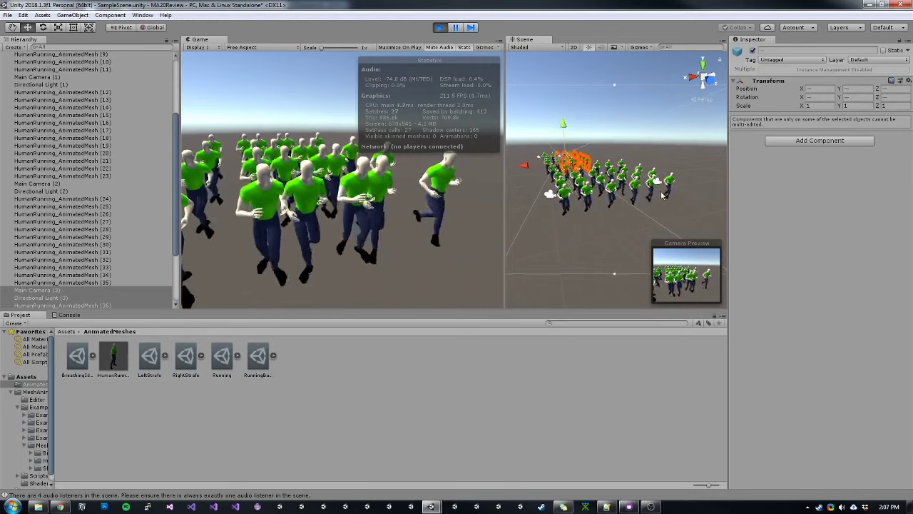
- Enable the Frame Debugger, place it beside the Game view and examine the crowd's shadow and forward rendering events
left_click(142, 15)
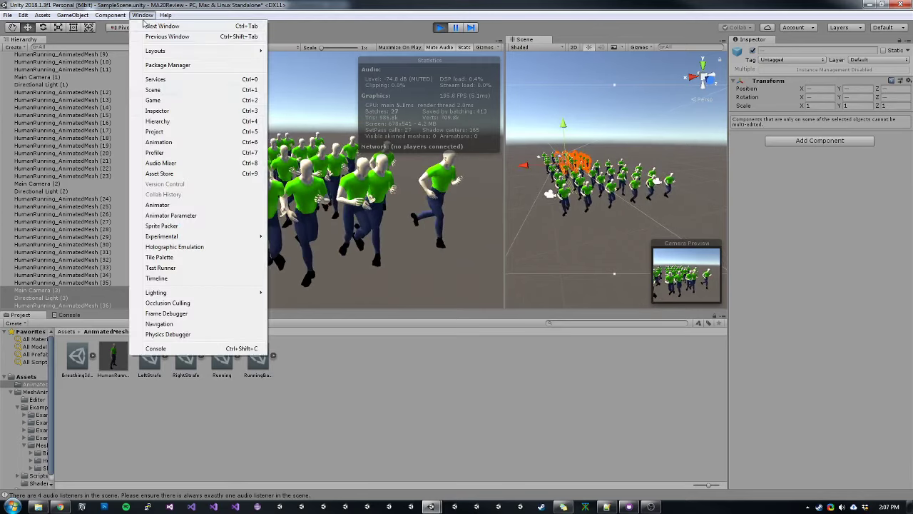
left_click(167, 314)
left_click(259, 60)
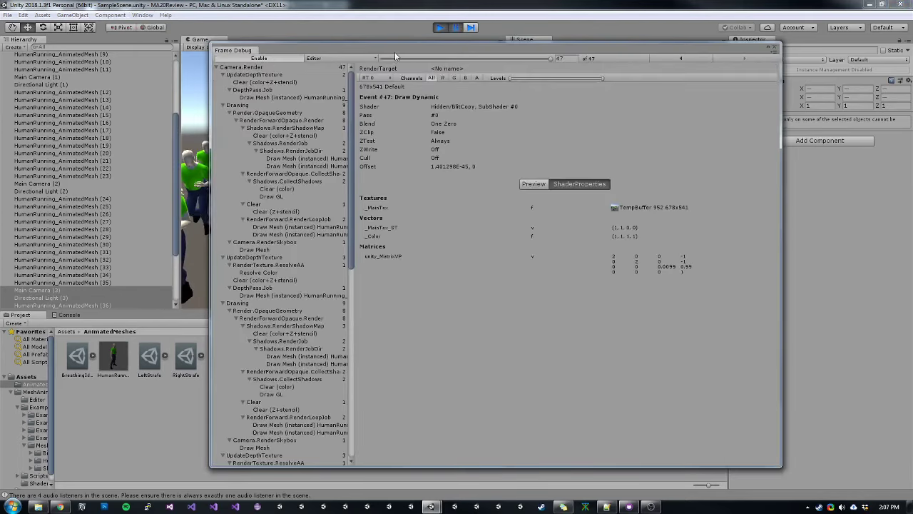
mouse_move(234, 50)
left_mouse_down()
mouse_move(473, 35)
mouse_move(471, 27)
left_mouse_up()
left_click(522, 143)
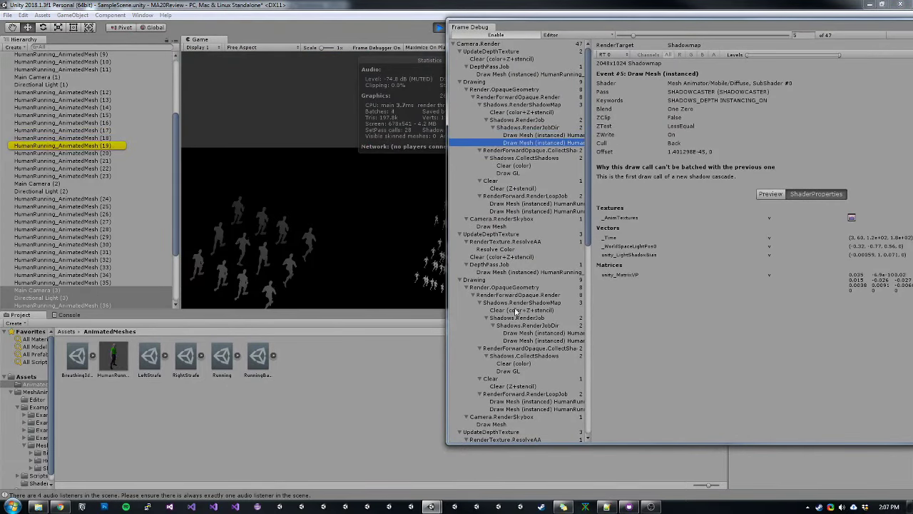
left_click(517, 333)
scroll(519, 320, "down", 5)
left_click(525, 225)
left_click_drag(607, 31, 710, 52)
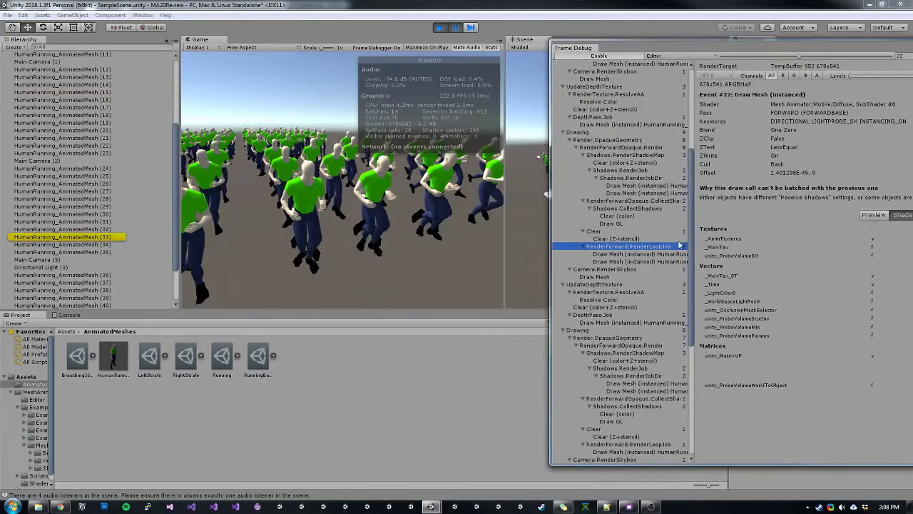
- Compare the two instanced Draw Mesh events under RenderForward.RenderLoopJob, read the batching explanation, and close the Frame Debugger
left_click(594, 254)
left_click(596, 261)
left_click(596, 256)
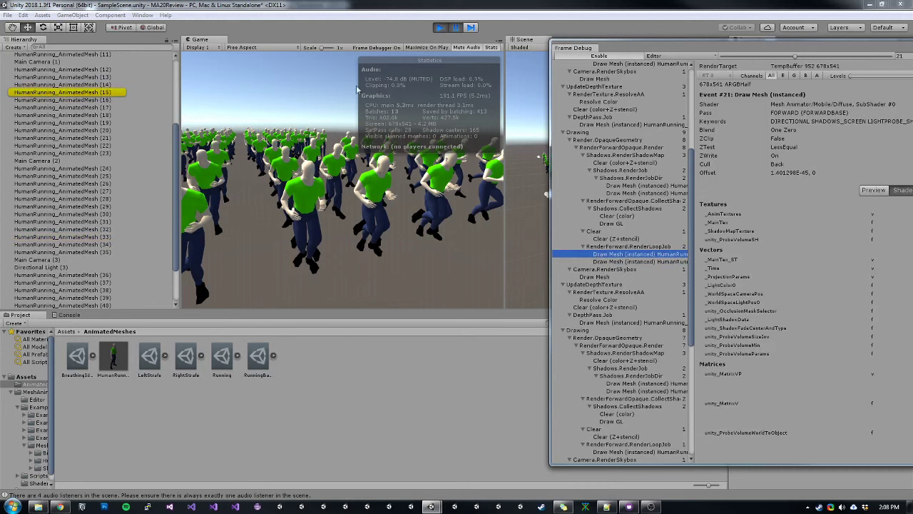
left_click(612, 262)
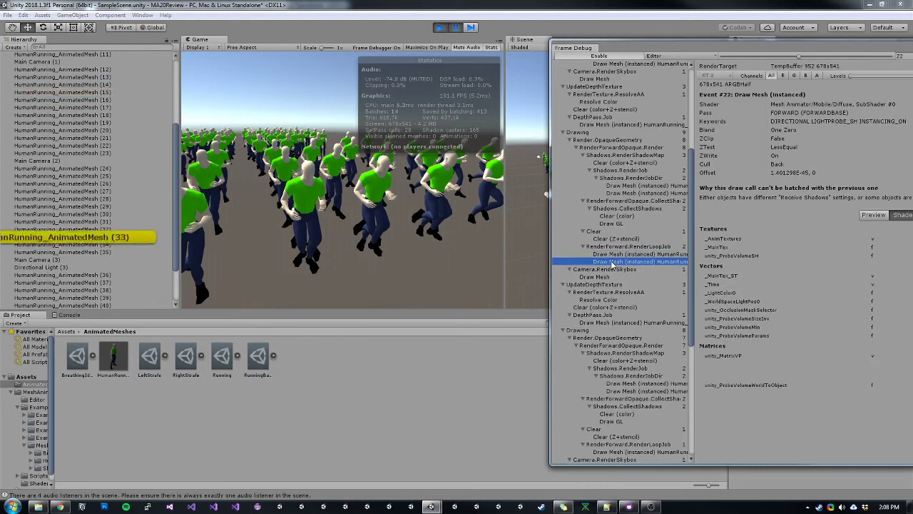
left_click(612, 257)
left_click(612, 262)
left_click(612, 256)
left_click(612, 262)
left_click_drag(676, 52, 341, 35)
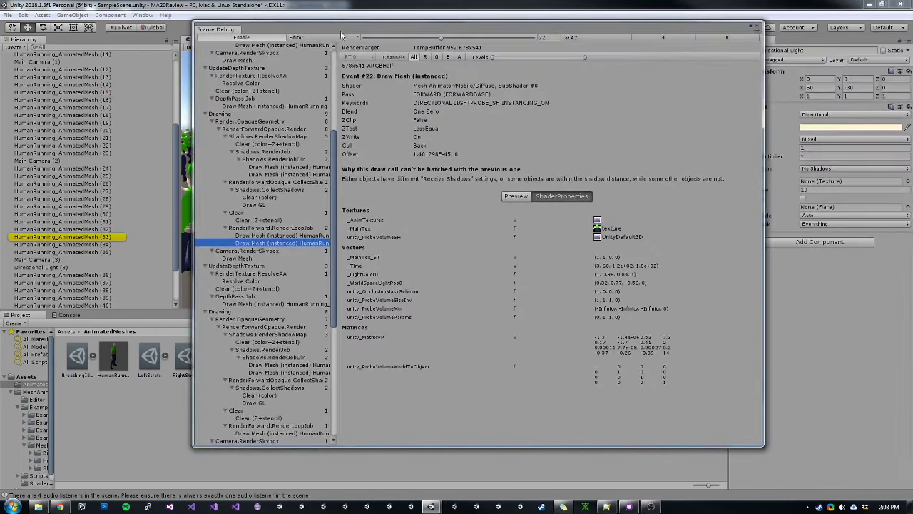
left_click(754, 29)
- Select HumanRunning_AnimatedMesh (30) and switch its material's GPU instancing off and back on to compare the rendering statistics
left_click(85, 214)
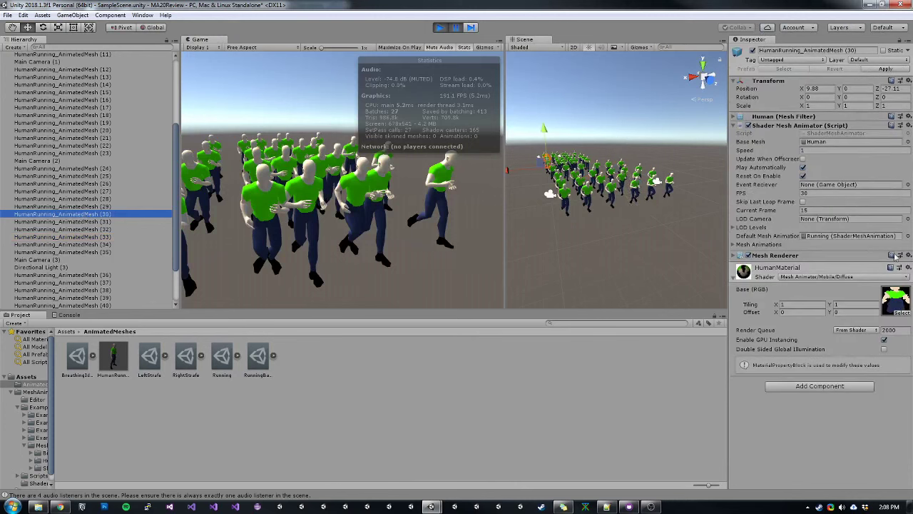
left_click(473, 28)
left_click(143, 15)
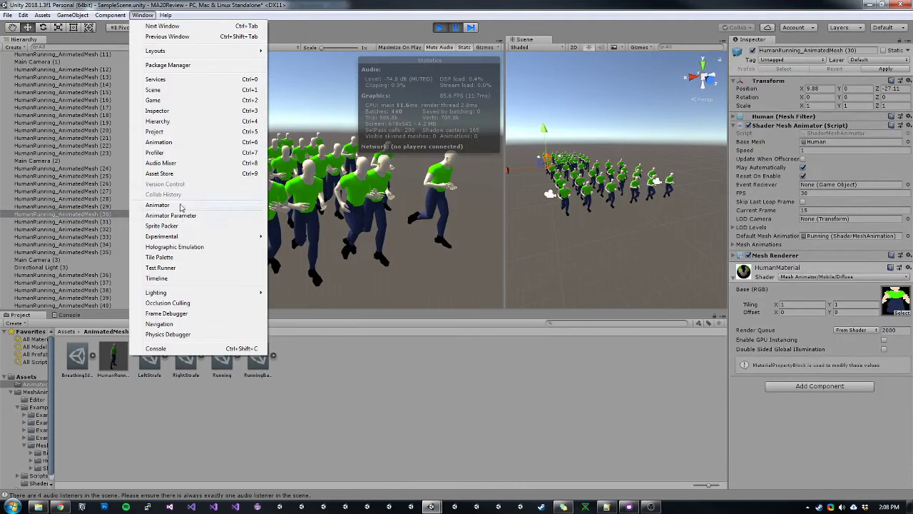
left_click(428, 123)
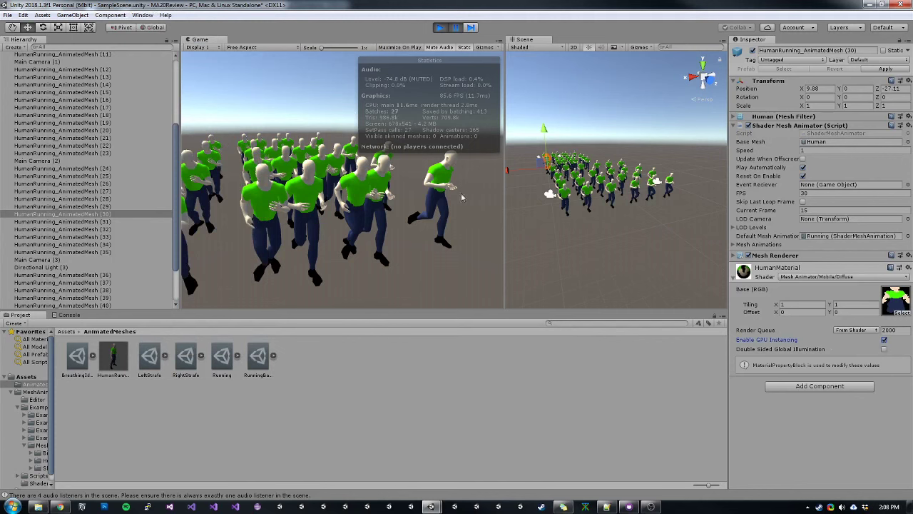
- Exit play mode and open the MAExample_Crowd scene from the Example_Crowd folder without saving the SampleScene changes
left_click(440, 28)
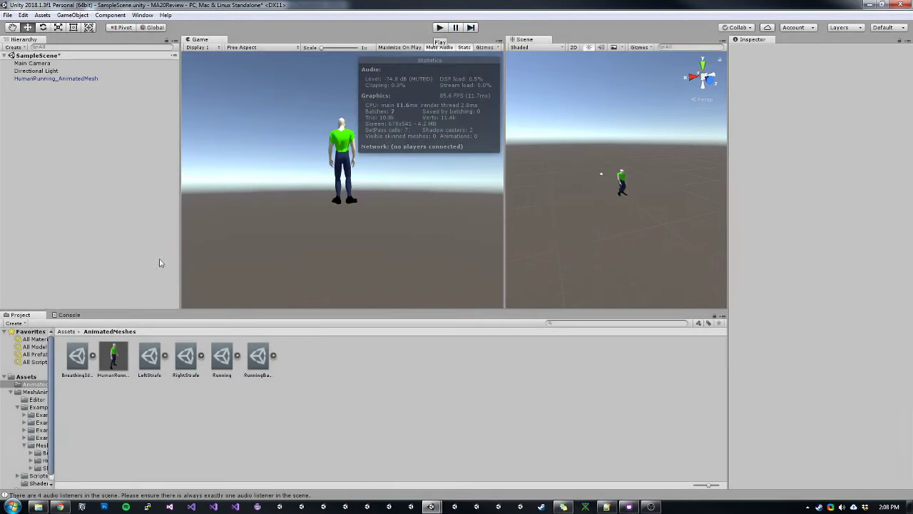
left_click(25, 408)
left_click(83, 367)
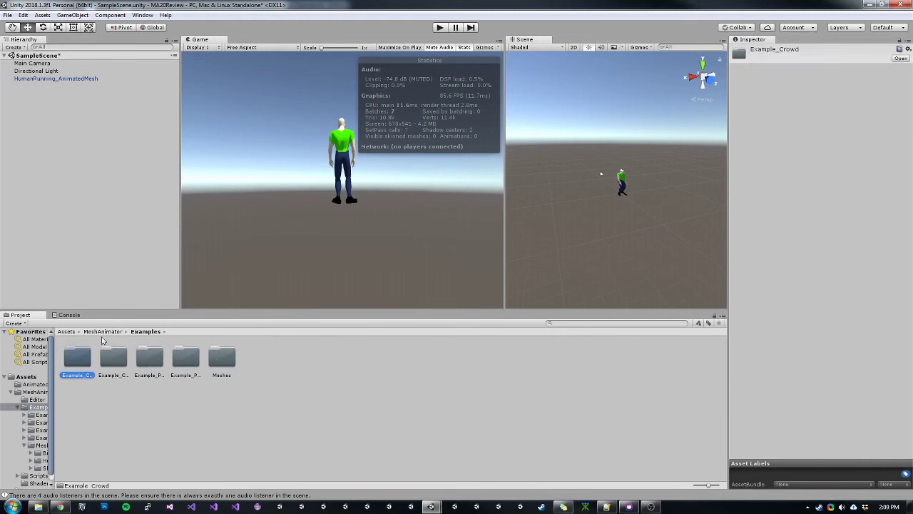
left_click(722, 317)
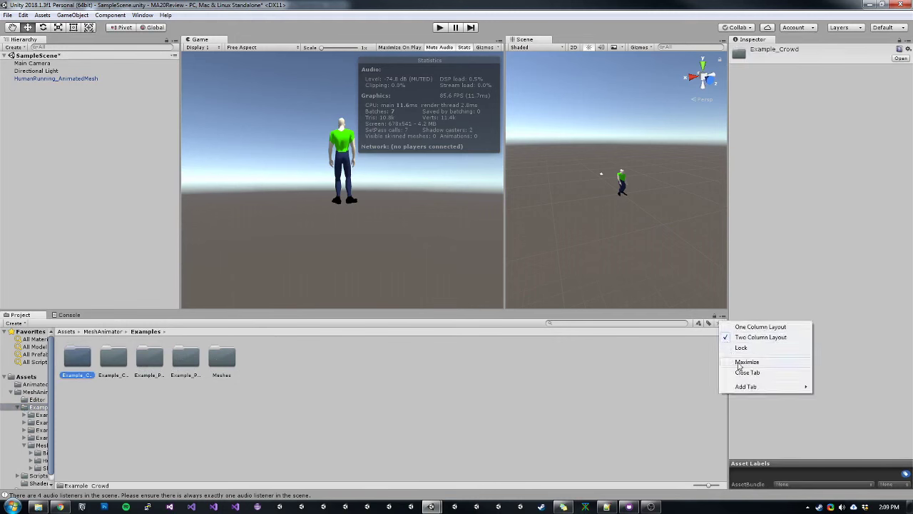
left_click(112, 376)
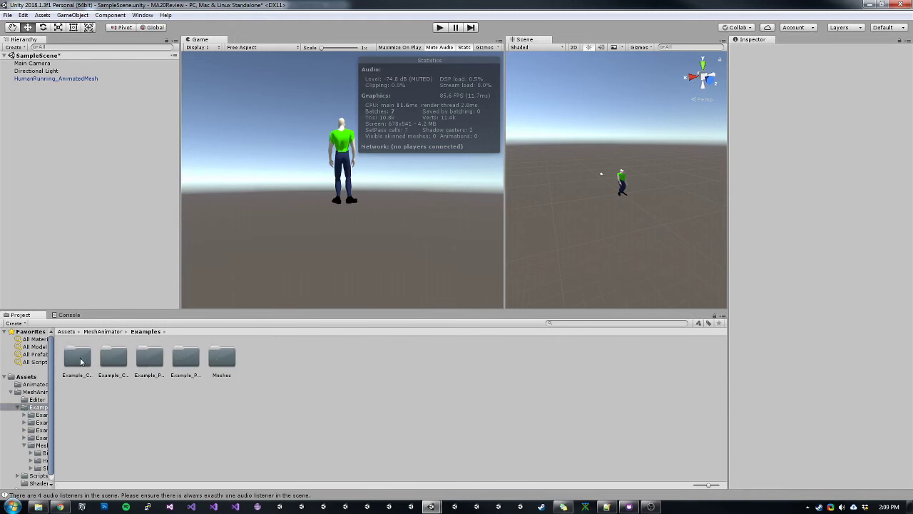
double_click(80, 359)
double_click(182, 356)
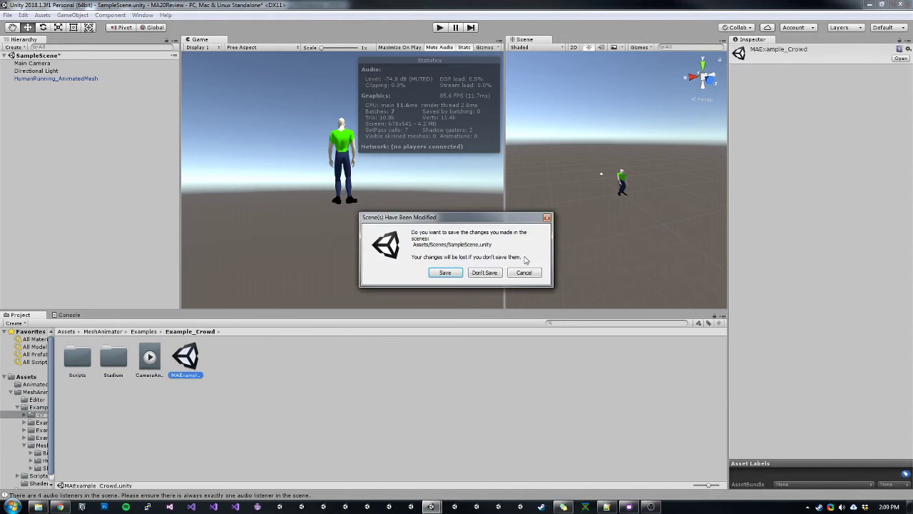
left_click(484, 274)
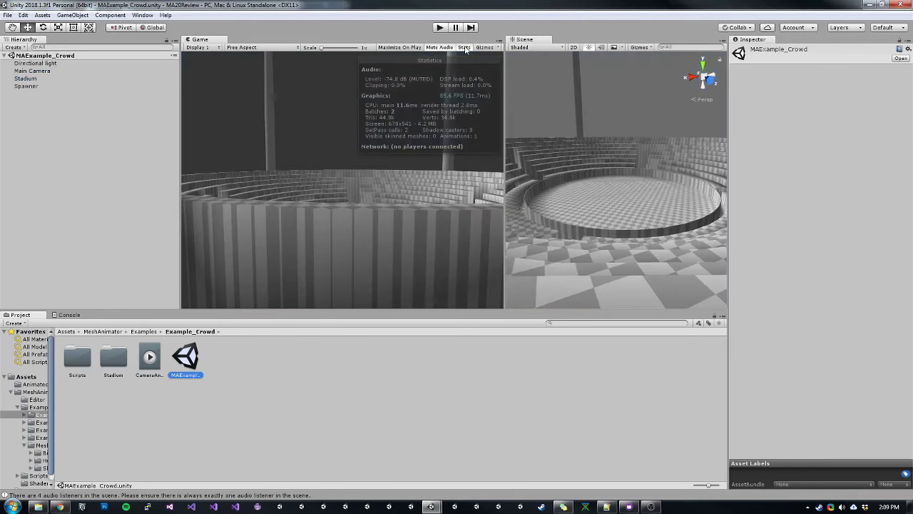
- Hide the rendering statistics, widen the Game view, and run the crowd scene maximized, pausing it once the crowd has spawned
left_click(465, 49)
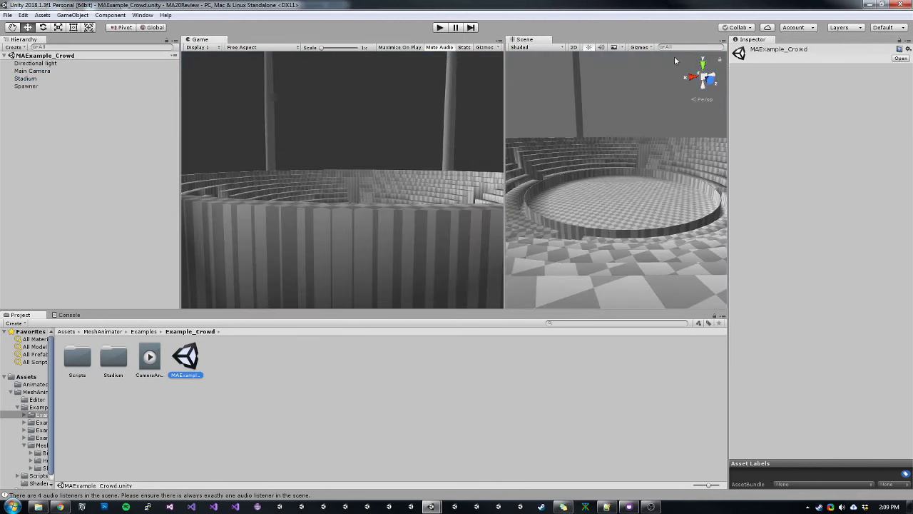
left_click_drag(503, 96, 639, 93)
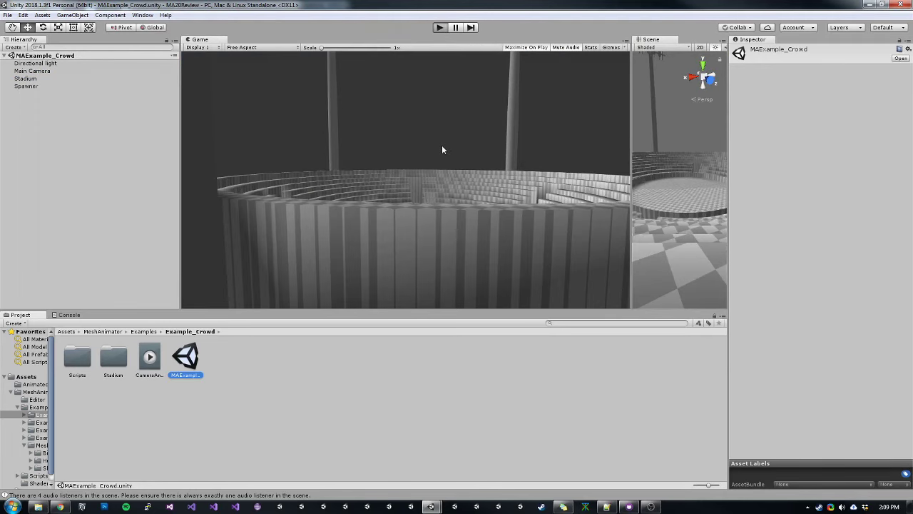
key("ctrl+p")
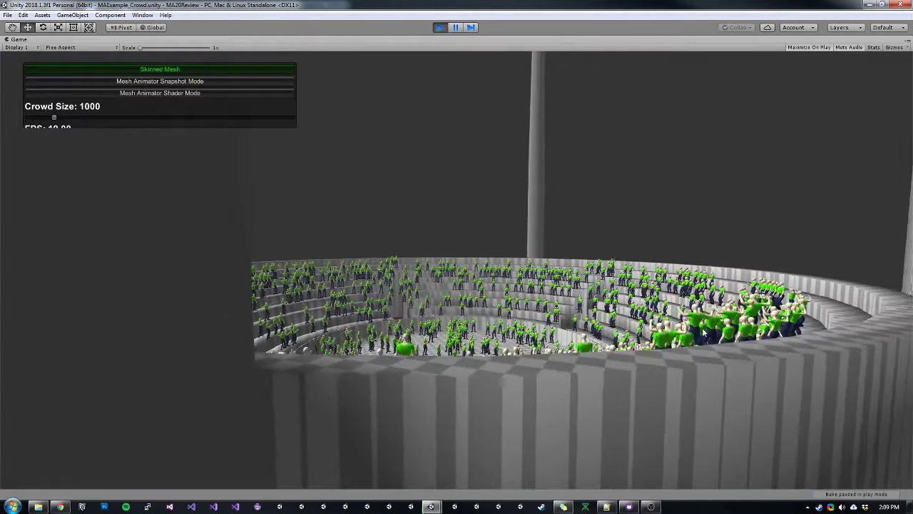
key("shift+space")
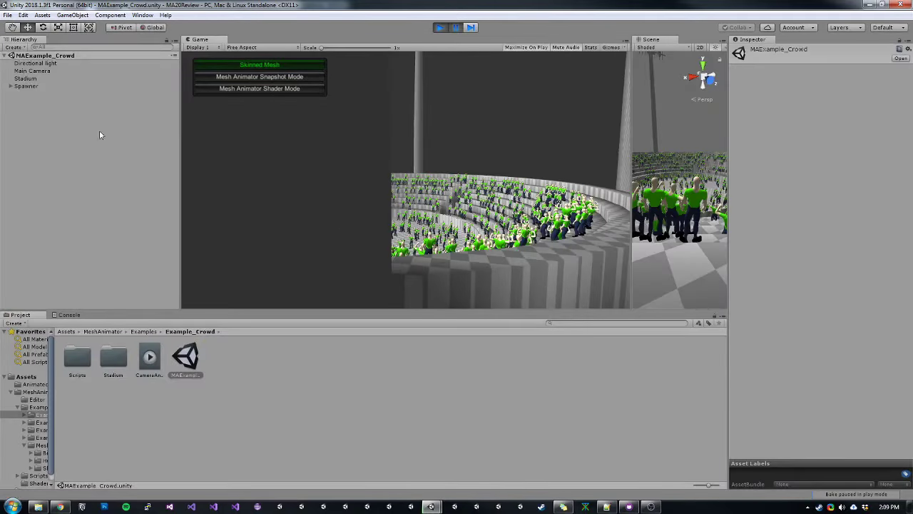
- Set the first HumanCrowd(Clone)'s HumanMaterial shader to Mesh Animator/Example/Human Colored and resume playback
left_click(11, 87)
left_click(17, 93)
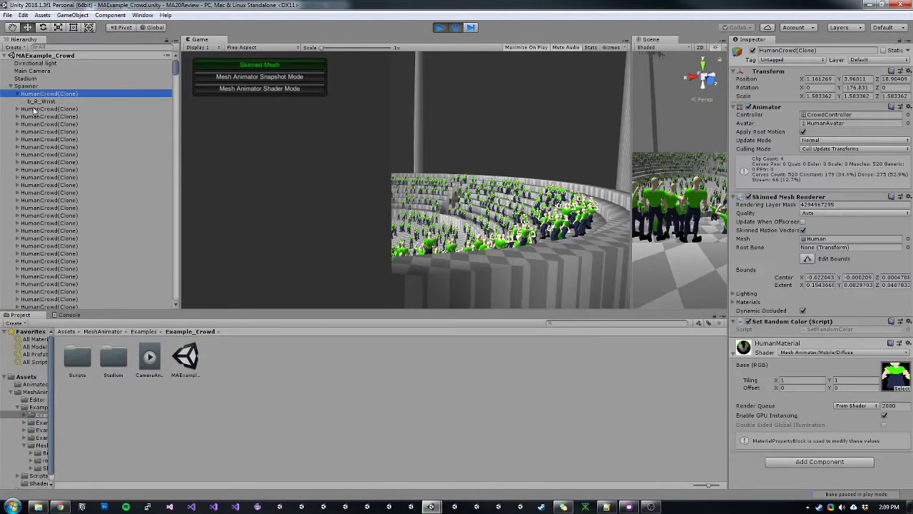
left_click(41, 100)
left_click(29, 94)
left_click(774, 108)
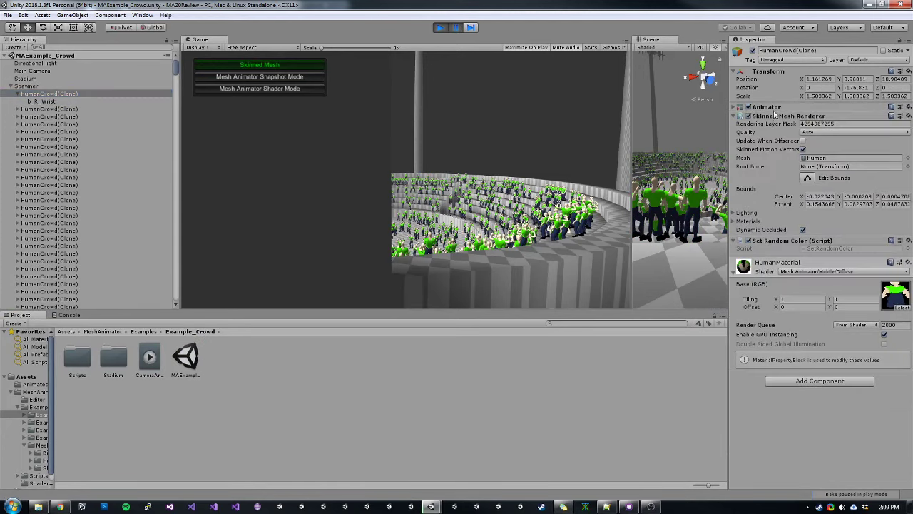
left_click(776, 116)
left_click(820, 156)
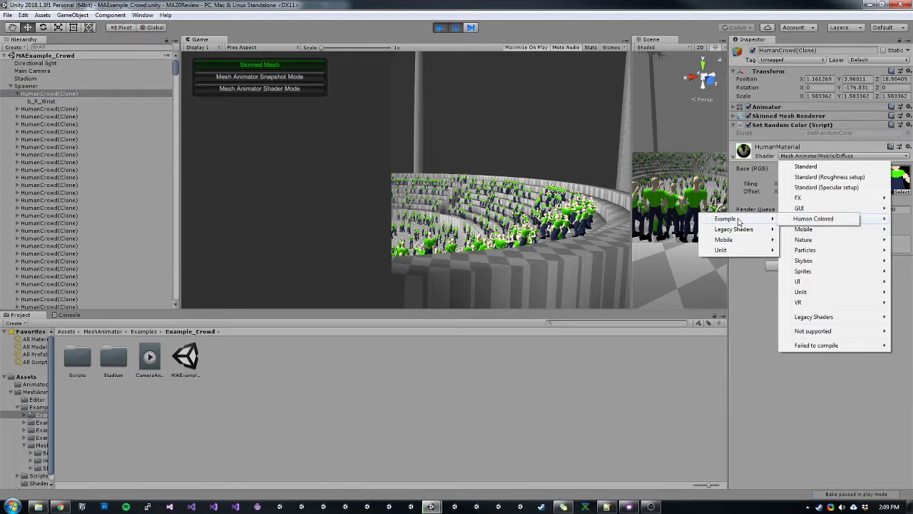
left_click(783, 224)
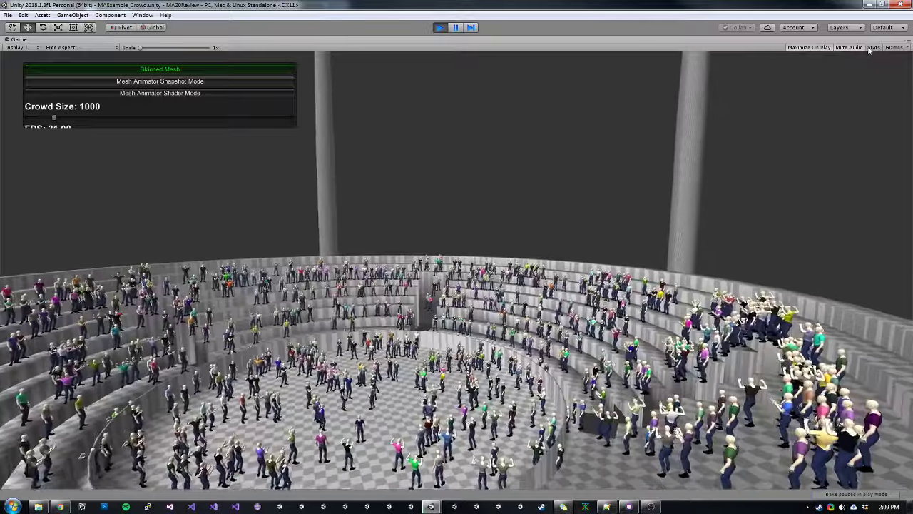
- Display the rendering statistics and raise the crowd size in Skinned Mesh mode to 1917, 2816 and finally 4119
left_click(874, 48)
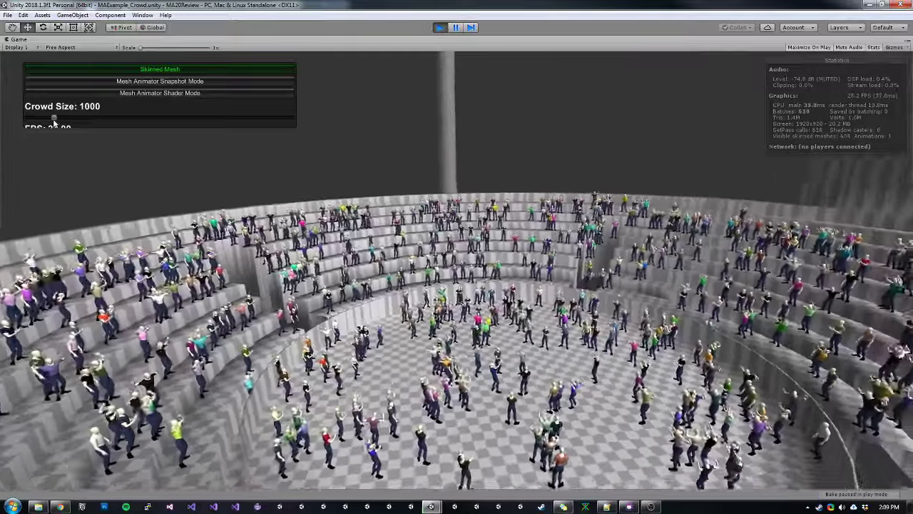
left_click_drag(55, 117, 82, 122)
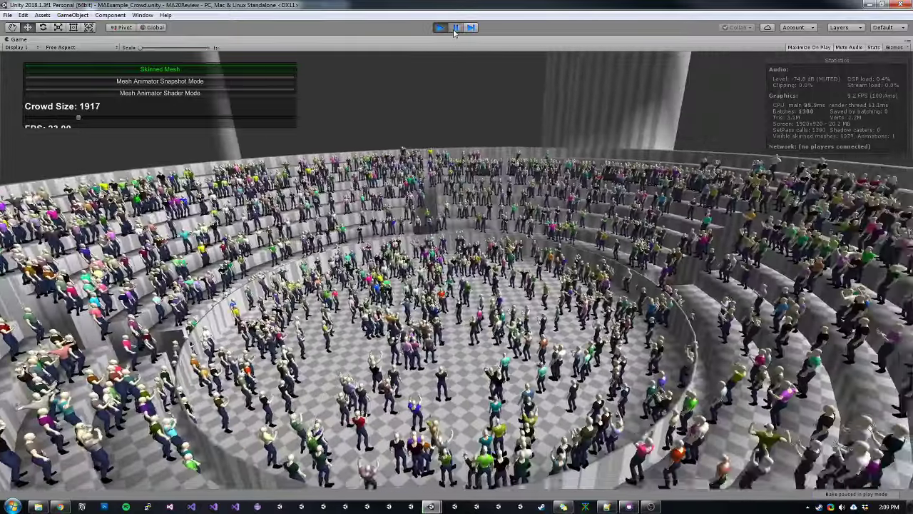
left_click(455, 28)
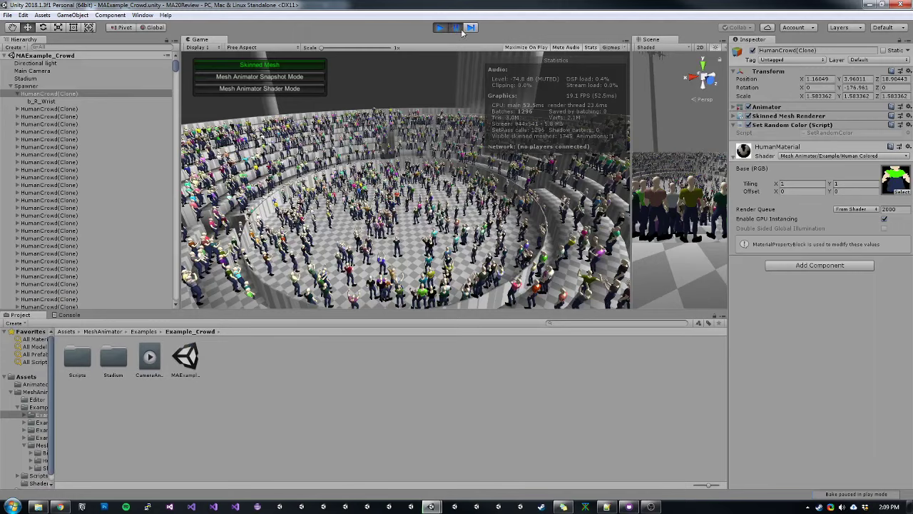
left_click(456, 28)
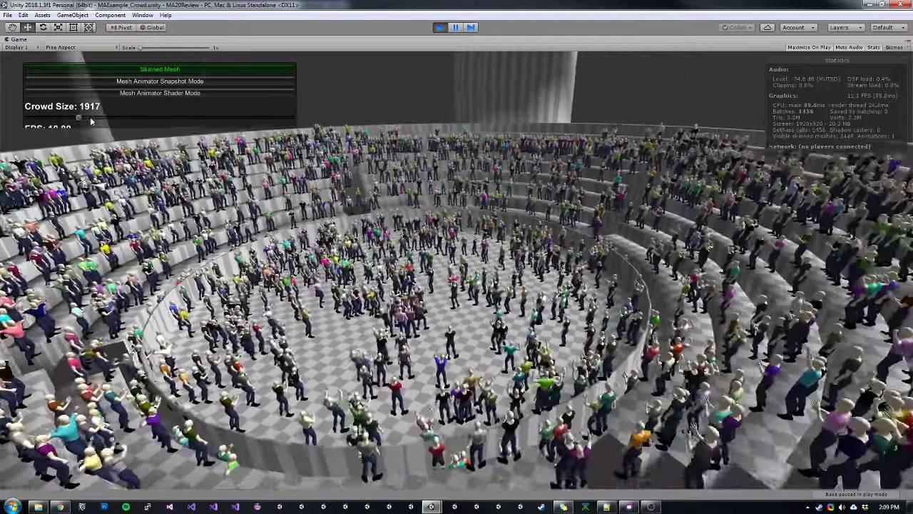
left_click_drag(80, 123, 104, 120)
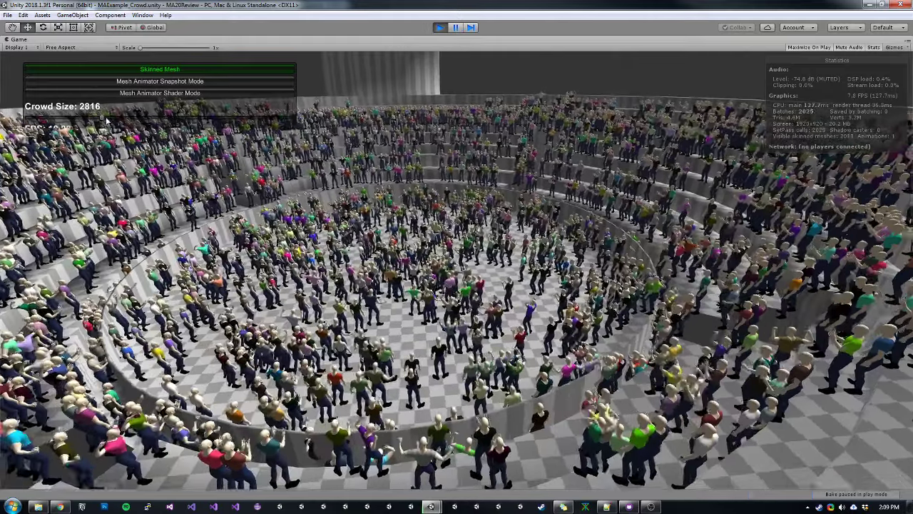
left_click_drag(104, 120, 138, 121)
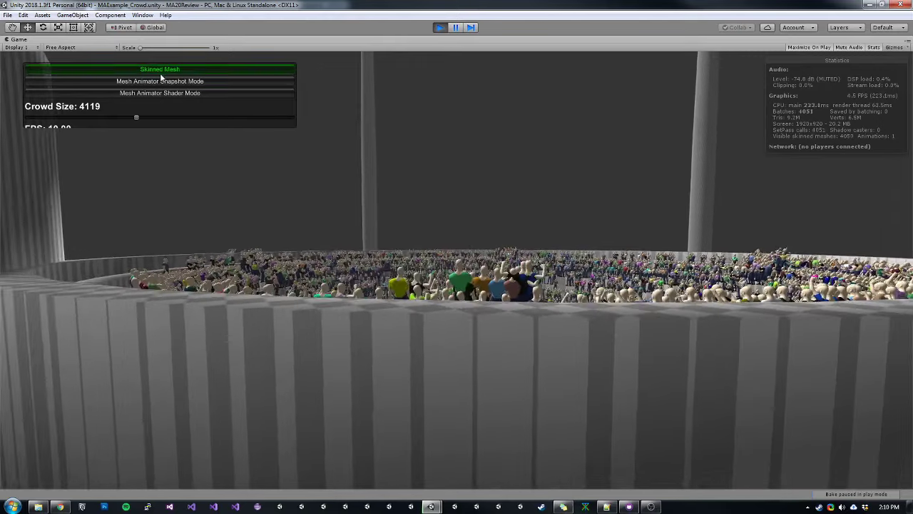
- Switch the crowd to Mesh Animator Snapshot Mode and check its rendering statistics at the same crowd size
left_click(162, 84)
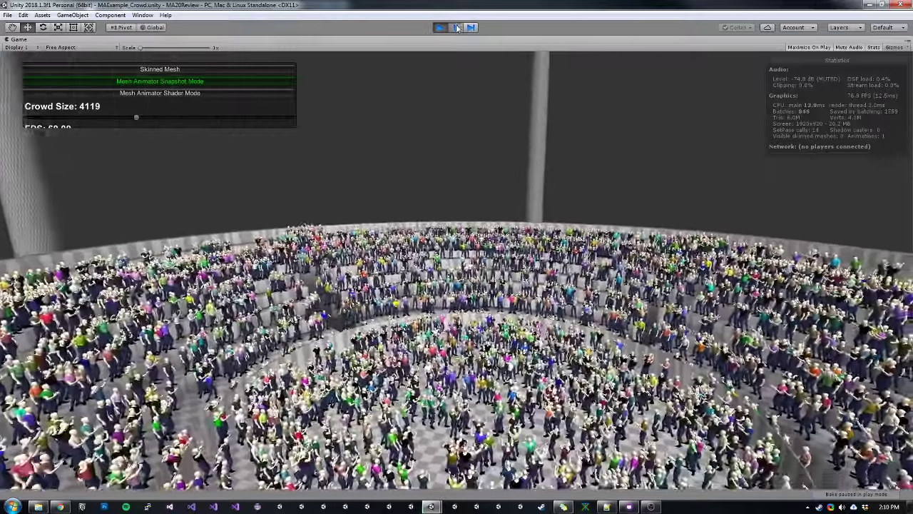
left_click(457, 28)
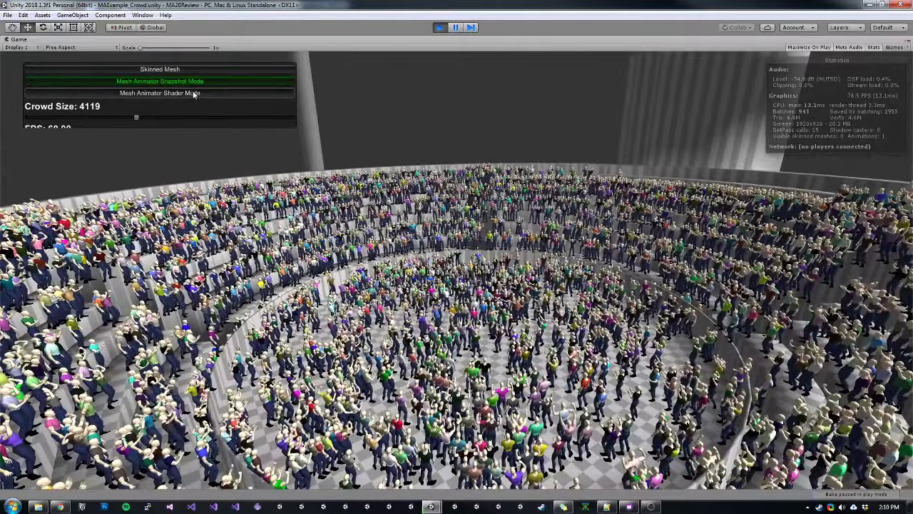
- Switch the crowd to Mesh Animator Shader Mode, raise the crowd size to 10000 and pause playback
left_click(194, 95)
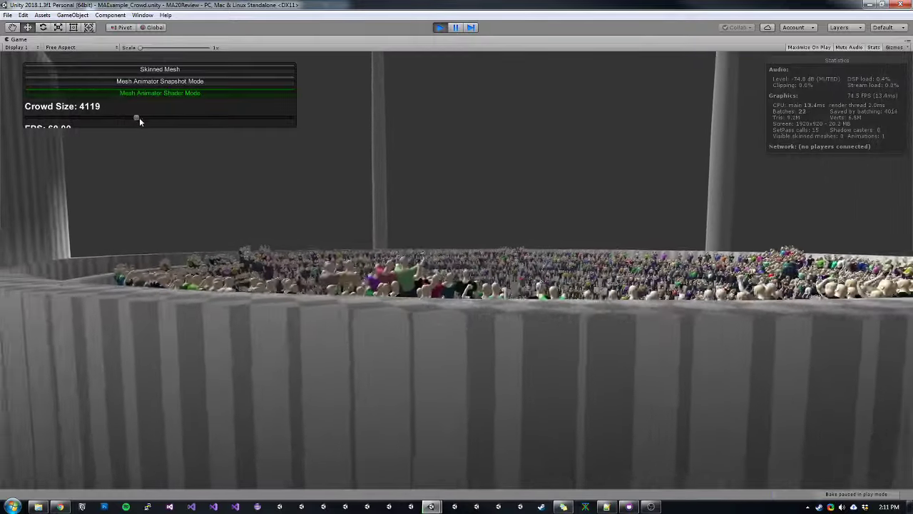
left_click_drag(138, 119, 304, 120)
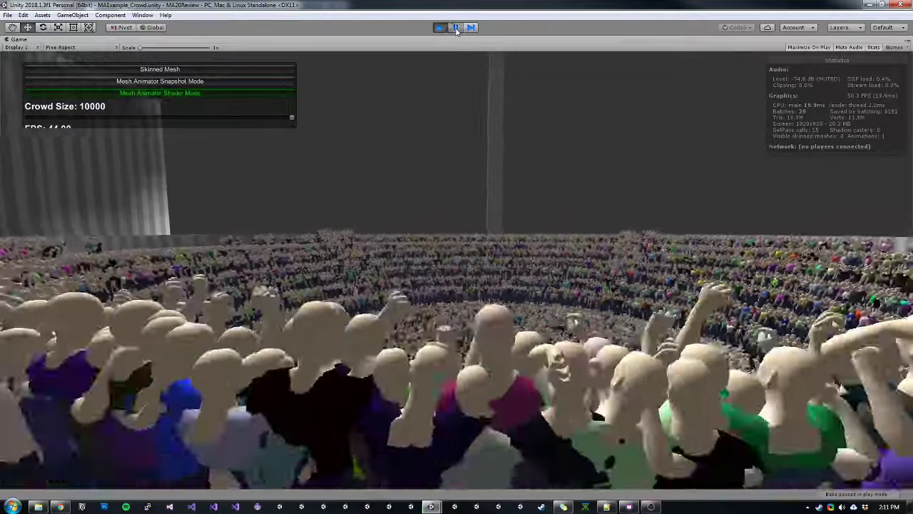
left_click(454, 28)
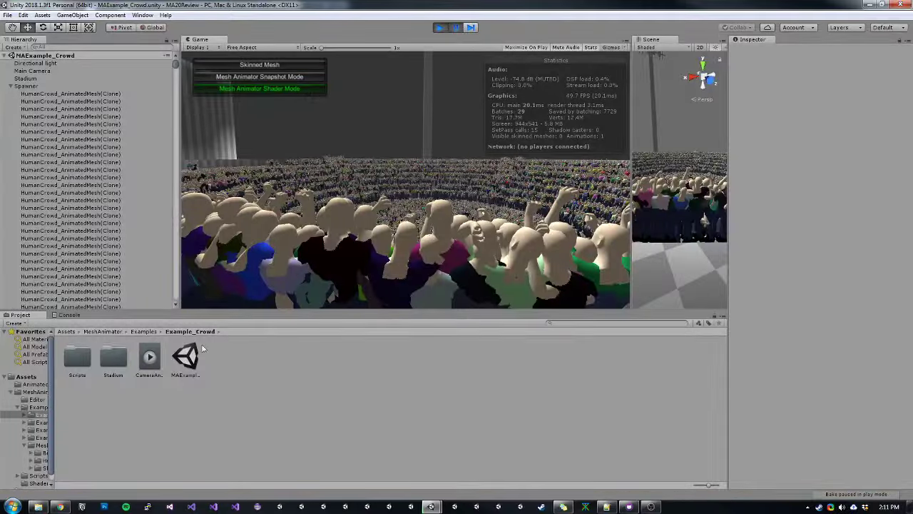
- Stop playback, widen the project folder tree and open the MAExample_CrowdAI scene from the Example_CrowdAI folder
key("ctrl+p")
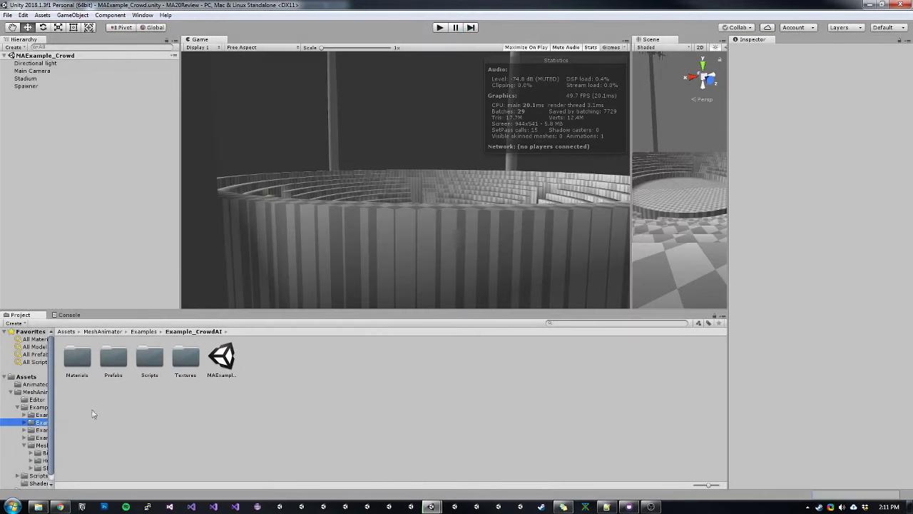
left_click_drag(55, 414, 104, 415)
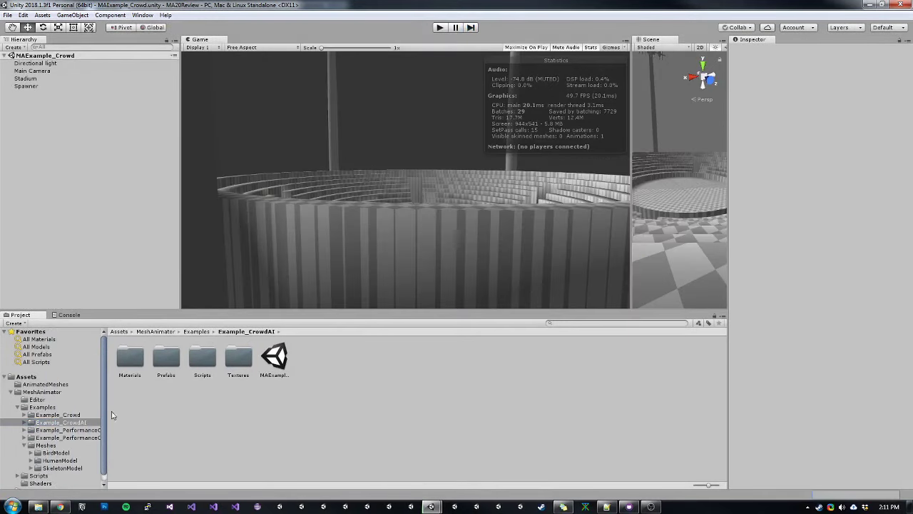
double_click(281, 360)
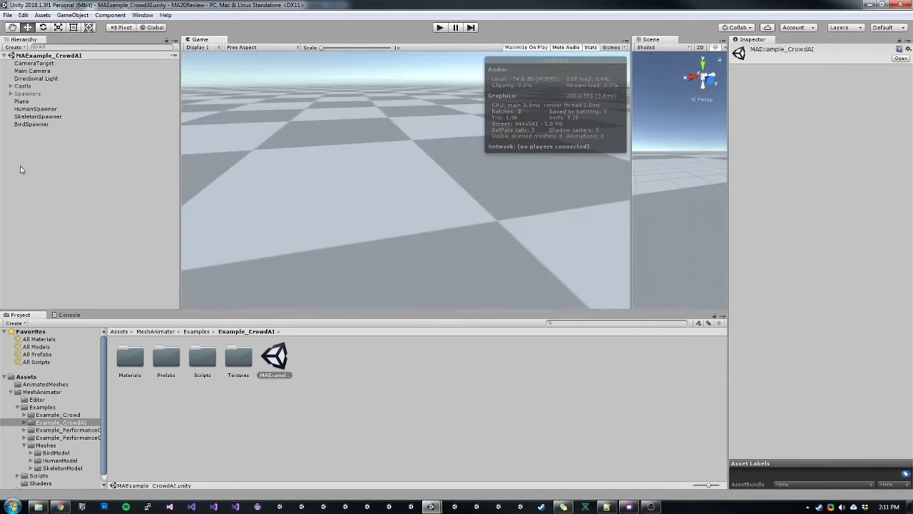
- Play the CrowdAI scene with BirdSpawner selected, check the units under SkeletonSpawner, and pause with the full editor layout showing
left_click(35, 117)
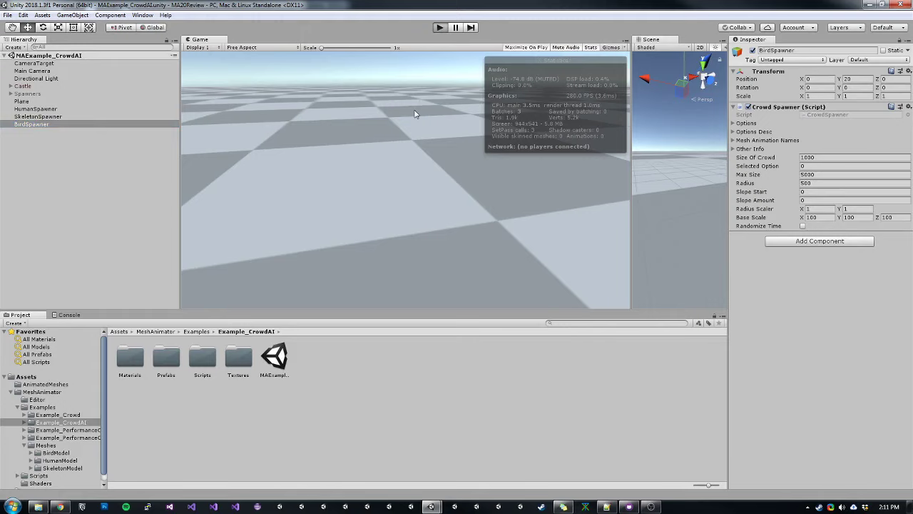
key("ctrl+p")
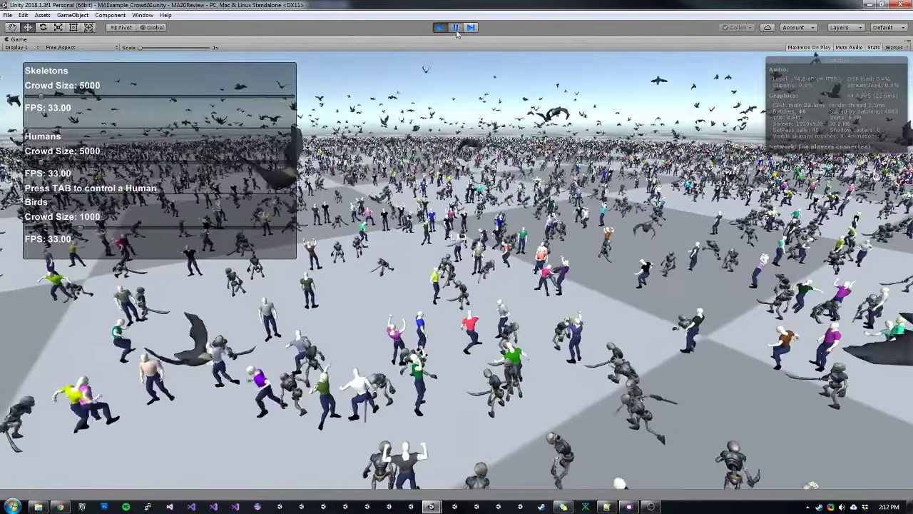
left_click(456, 27)
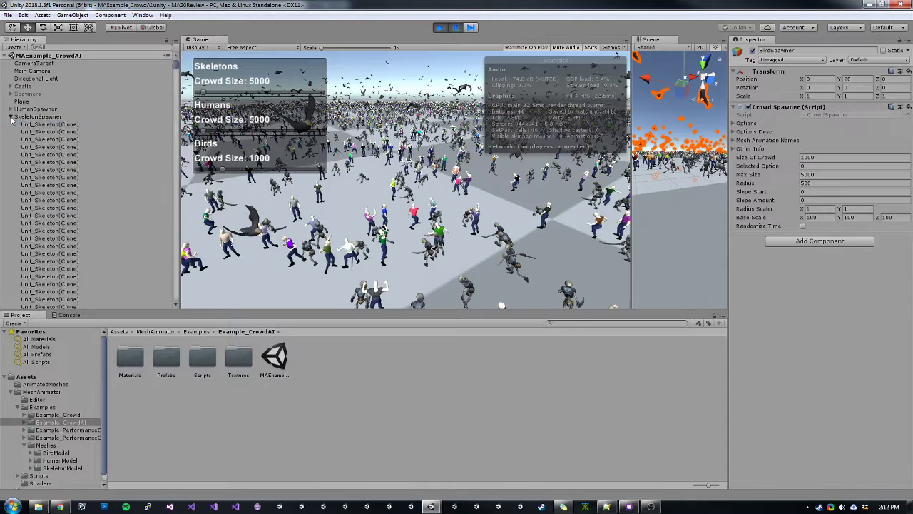
left_click(456, 29)
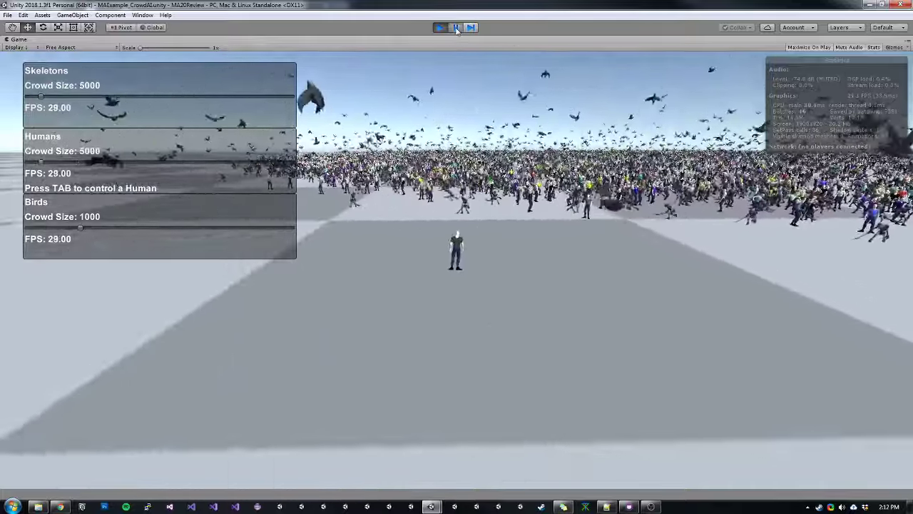
key("shift+space")
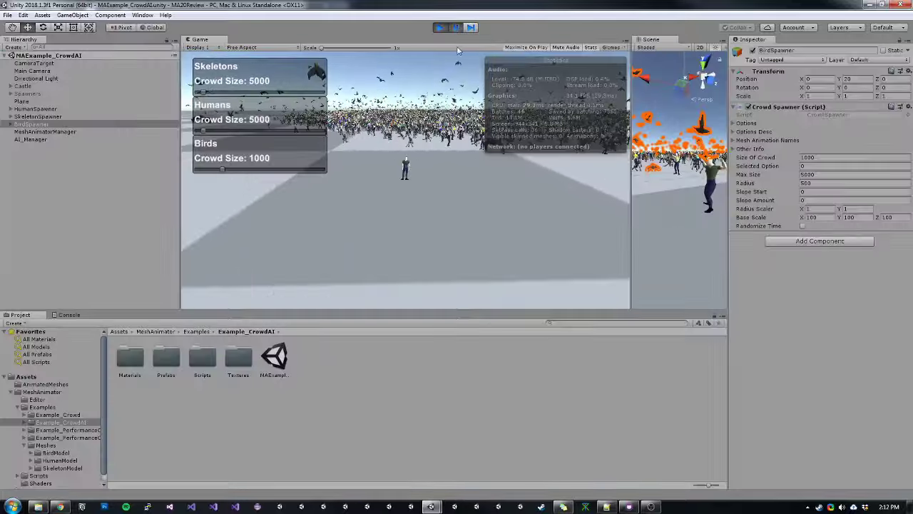
- Open and enable the Frame Debugger for the paused frame, moving its window clear of the game view
left_click(143, 15)
left_click(166, 313)
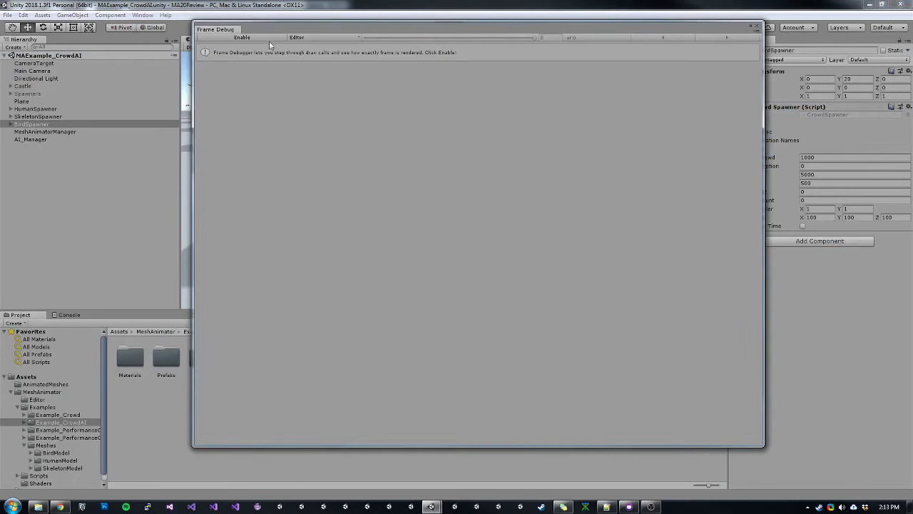
left_click(242, 37)
left_click_drag(295, 31, 650, 47)
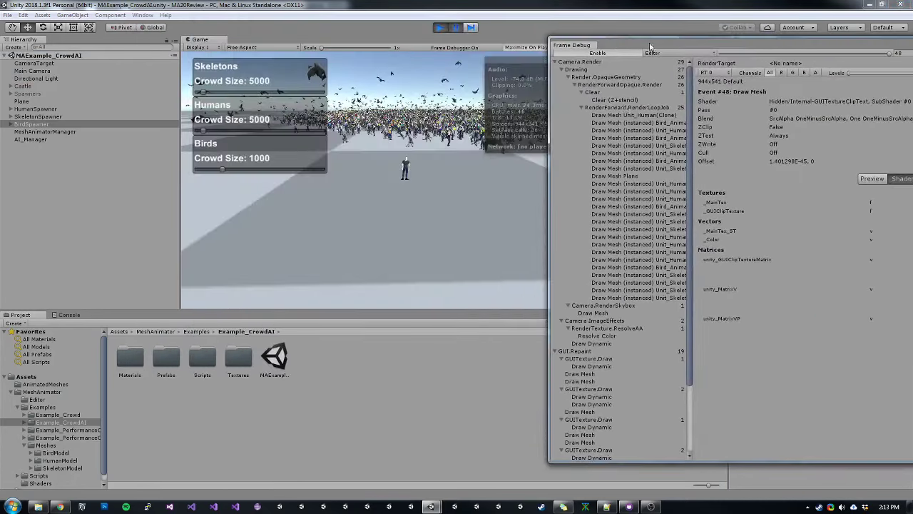
- Step through the instanced bird, human and skeleton draw calls in RenderForward.RenderLoopJob to examine how the crowd is batched
left_click(623, 122)
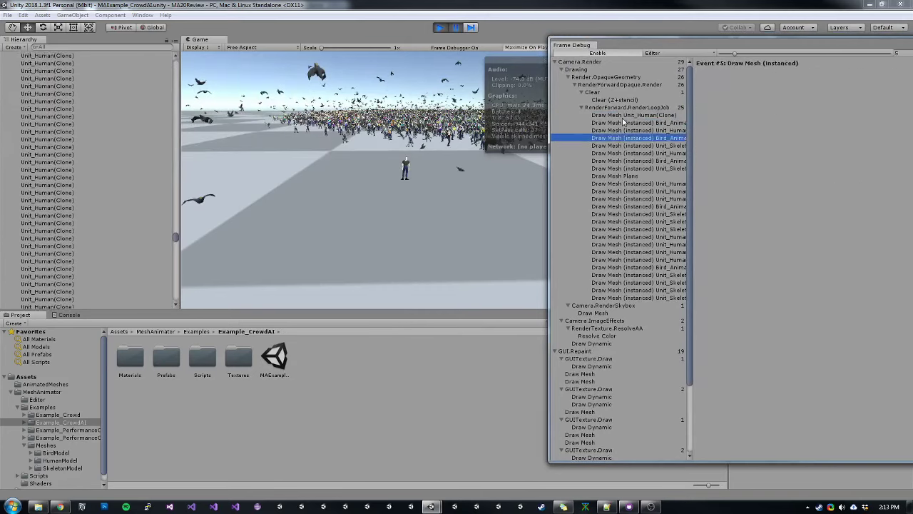
key("Down")
key("Down")
key("Down")
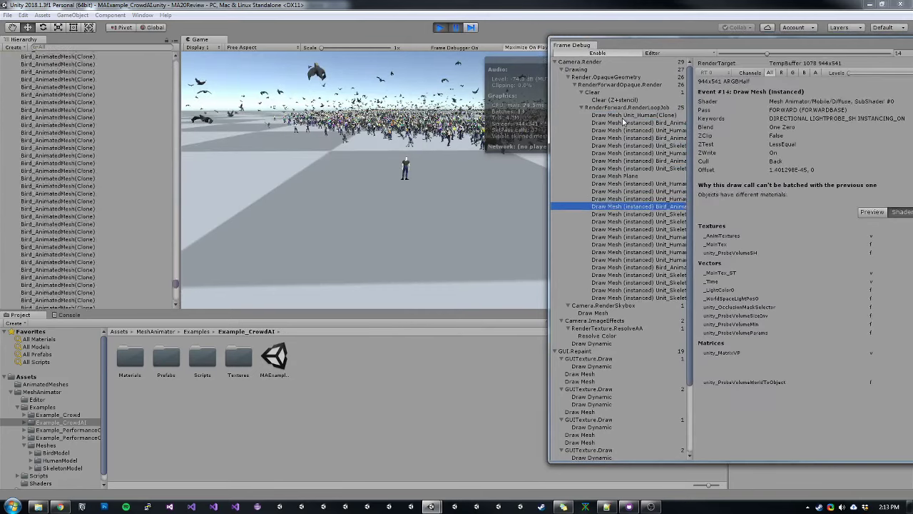
key("Up")
key("Up")
key("Up")
key("Up")
key("Up")
key("Up")
key("Up")
key("Up")
key("Down")
key("Up")
key("Up")
key("Up")
key("Down")
key("Down")
key("Down")
key("Down")
key("Down")
key("Down")
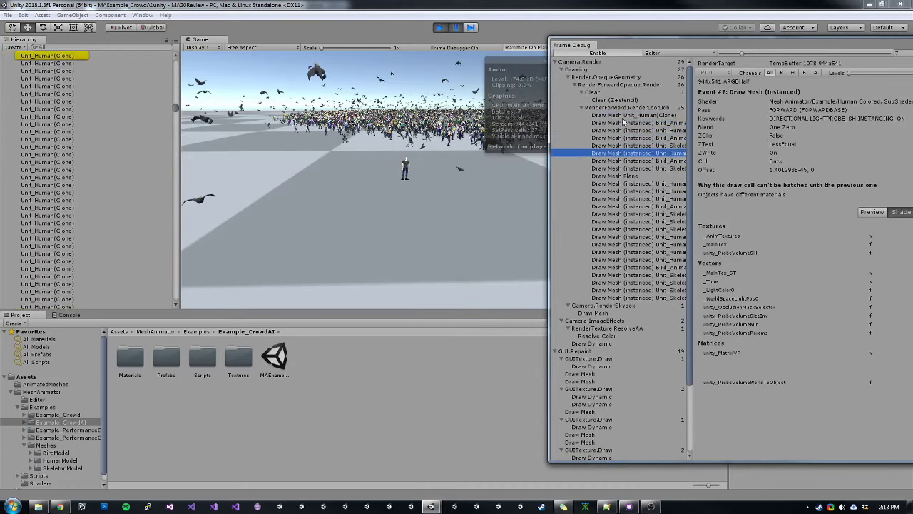
key("Down")
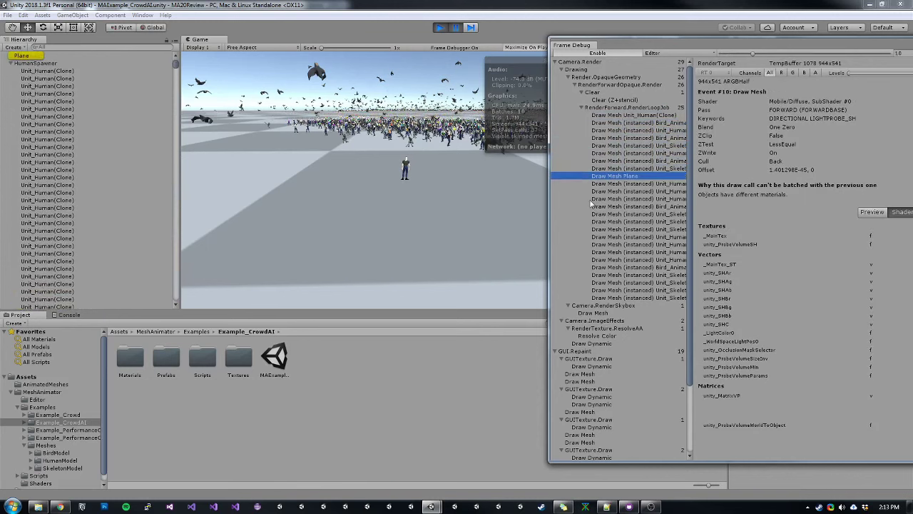
left_click(632, 193)
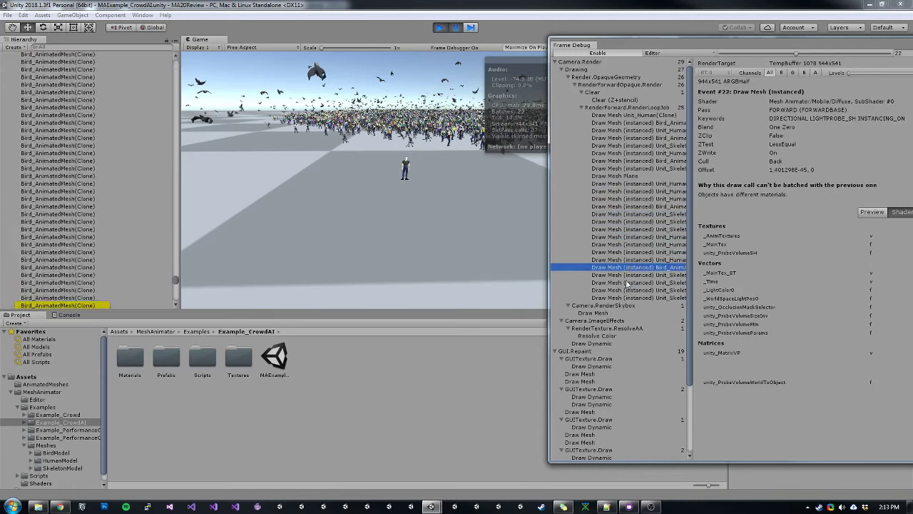
- Close the Frame Debugger and resume the maximized simulation, running it with 8956 skeletons and 17949 humans
left_click_drag(717, 52, 729, 39)
left_click(781, 34)
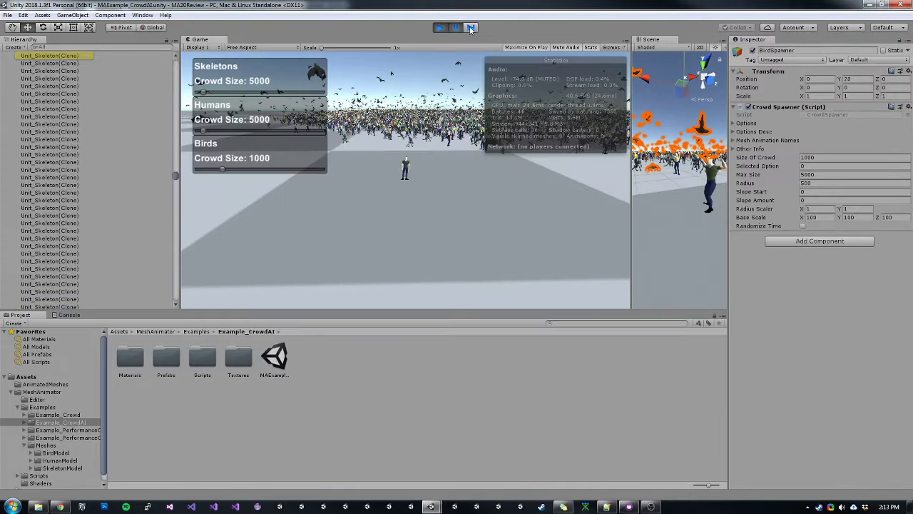
key("shift+space")
key("w")
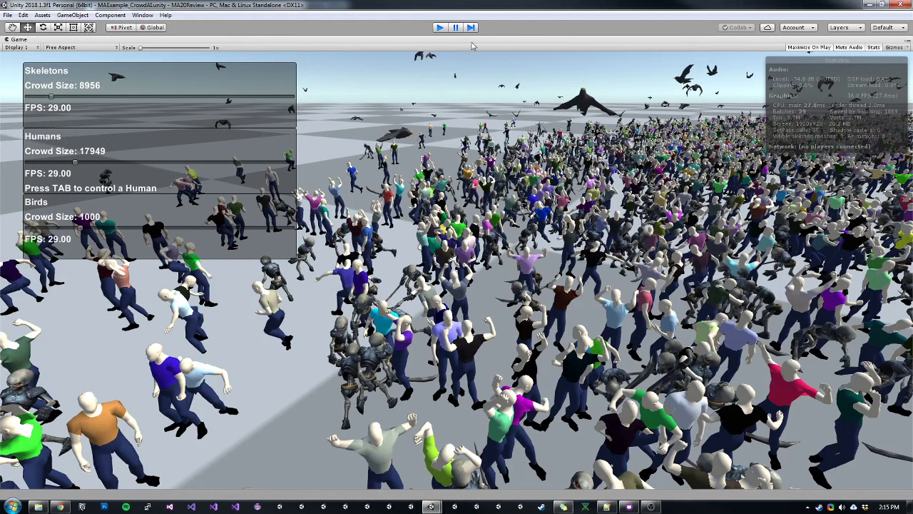
- Stop playback and open the MAExample_PerformanceComparisonCubes scene from the Example_PerformanceComparisonCubes folder
key("ctrl+p")
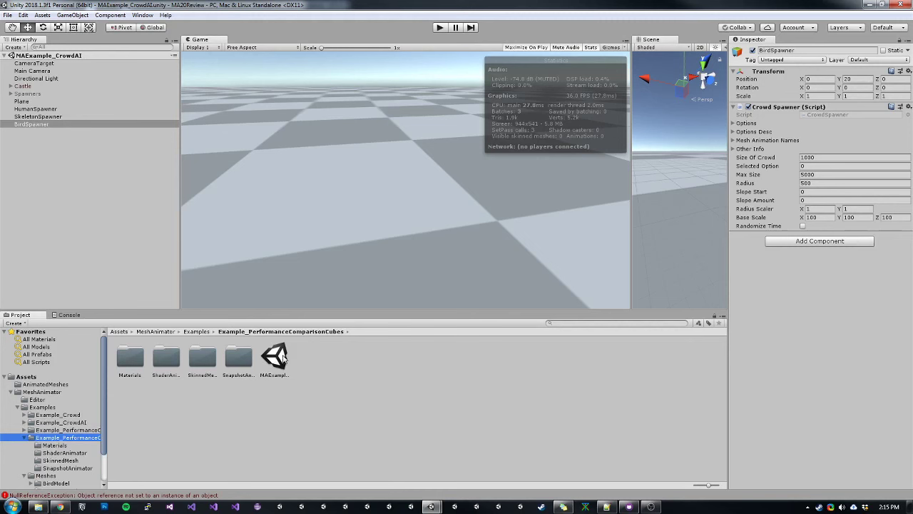
double_click(283, 358)
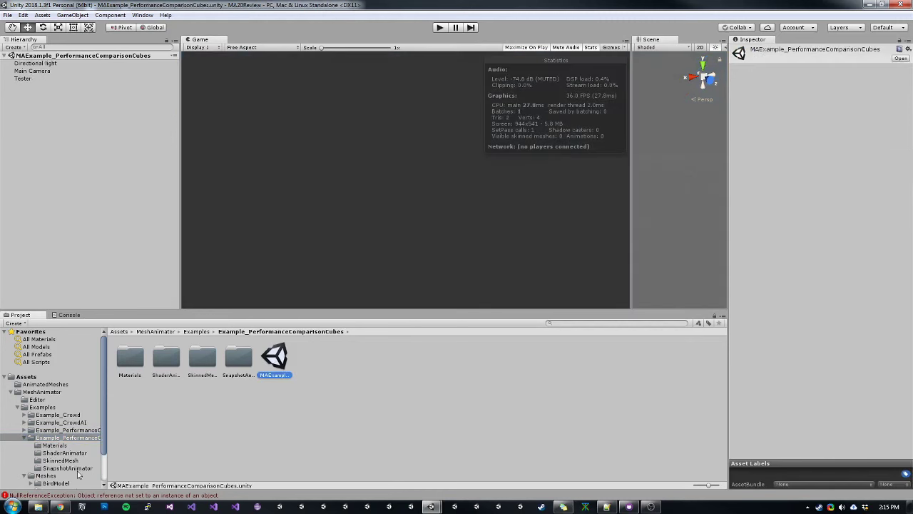
- Add the CubesAnimation model from the SkinnedMesh folder to the scene hierarchy
double_click(198, 364)
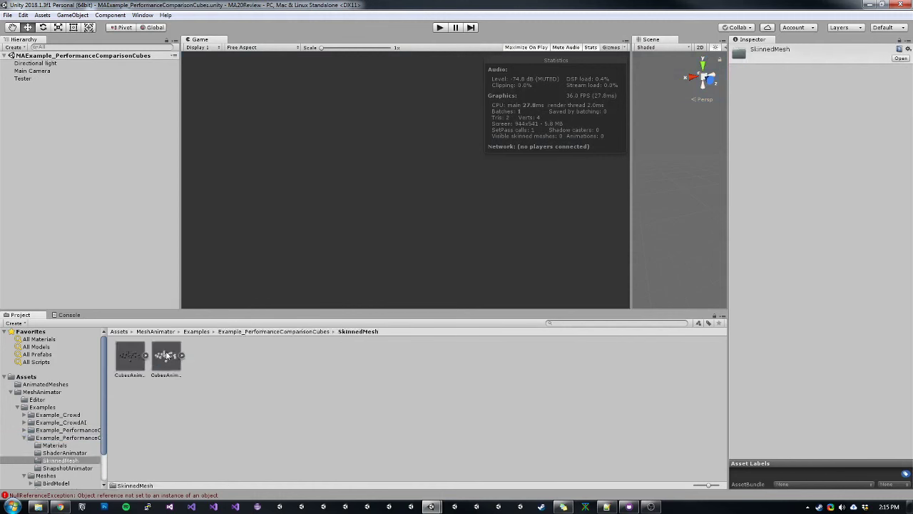
left_click(164, 357)
left_click_drag(155, 306, 89, 164)
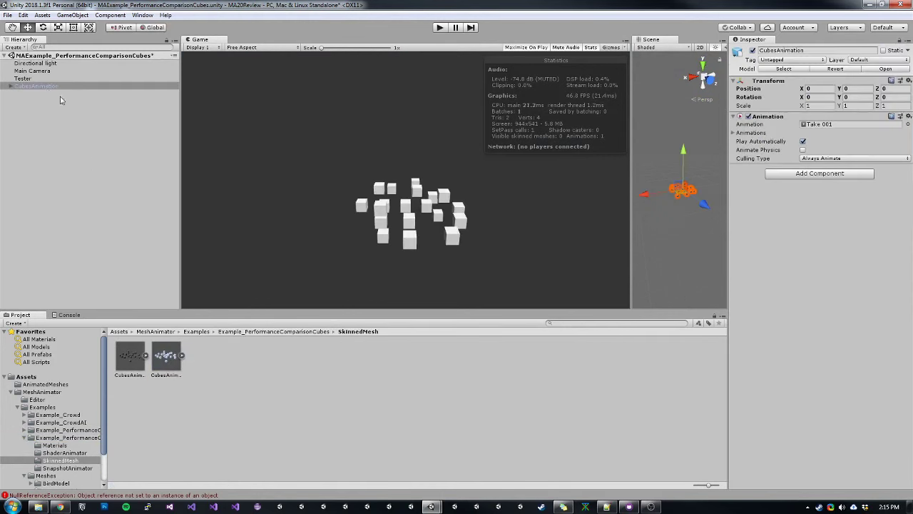
- Examine CubesAnimation's child objects pCube1 to pCube22 and delete CubesAnimation from the scene
left_click(28, 94)
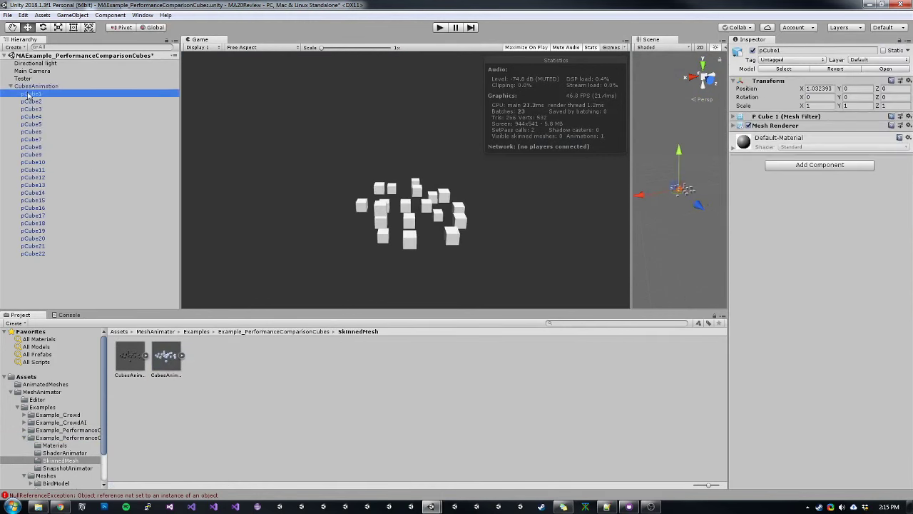
left_click(39, 253, "shift")
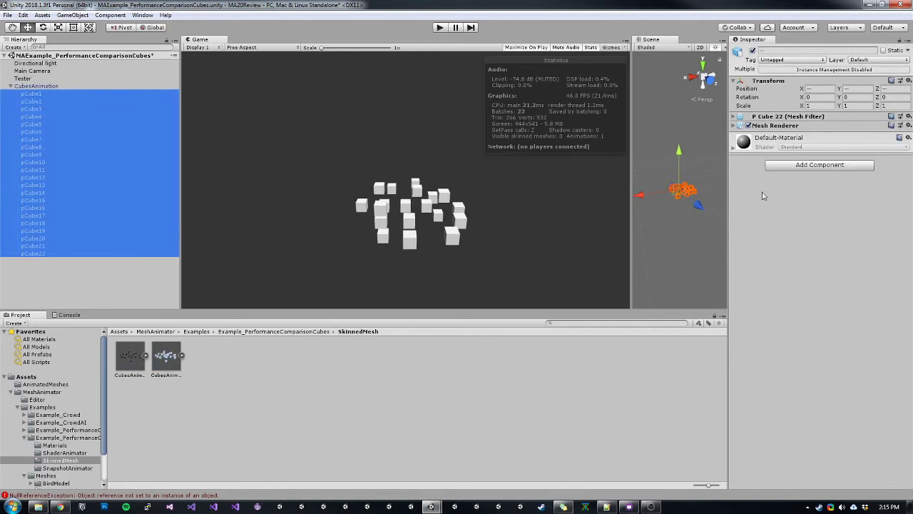
right_click_drag(717, 160, 604, 164, "alt")
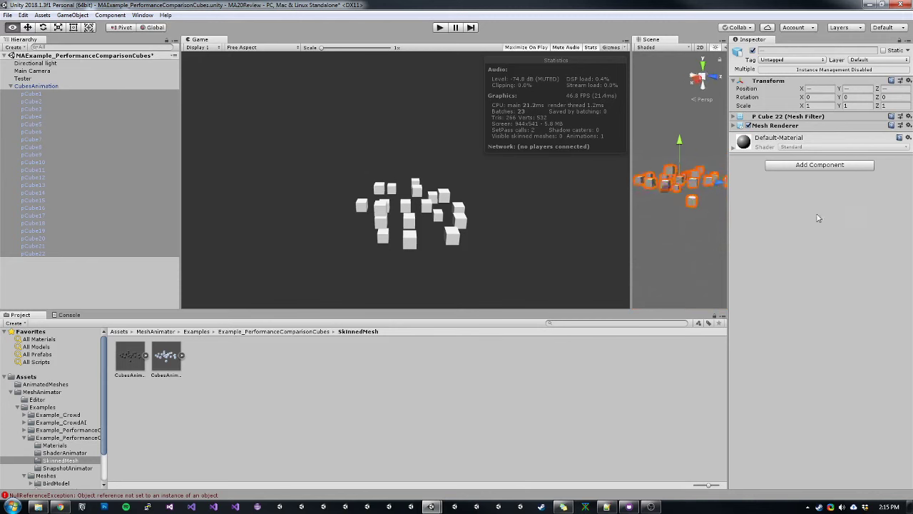
left_click(37, 86)
key("Delete")
- Open the Mesh Animator bake window for the CubesAnimation model asset
left_click(166, 356)
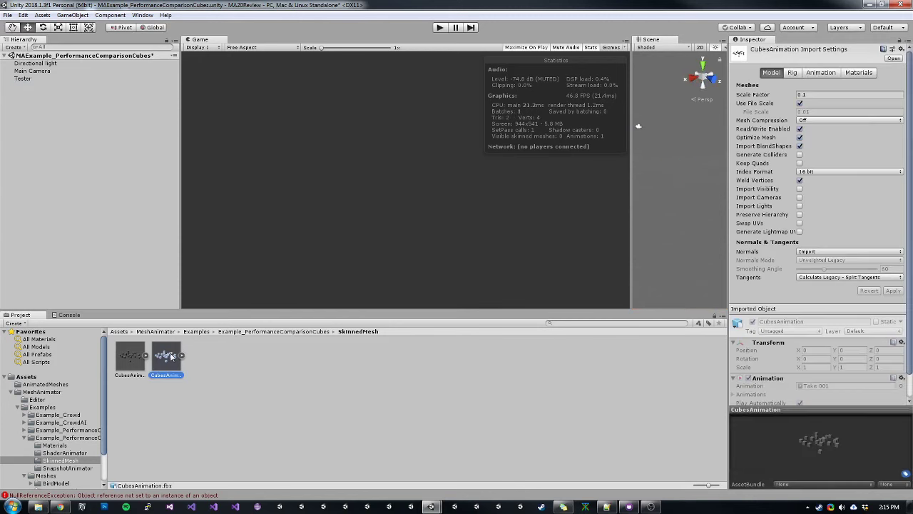
right_click(169, 360)
mouse_move(214, 152)
left_click(327, 491)
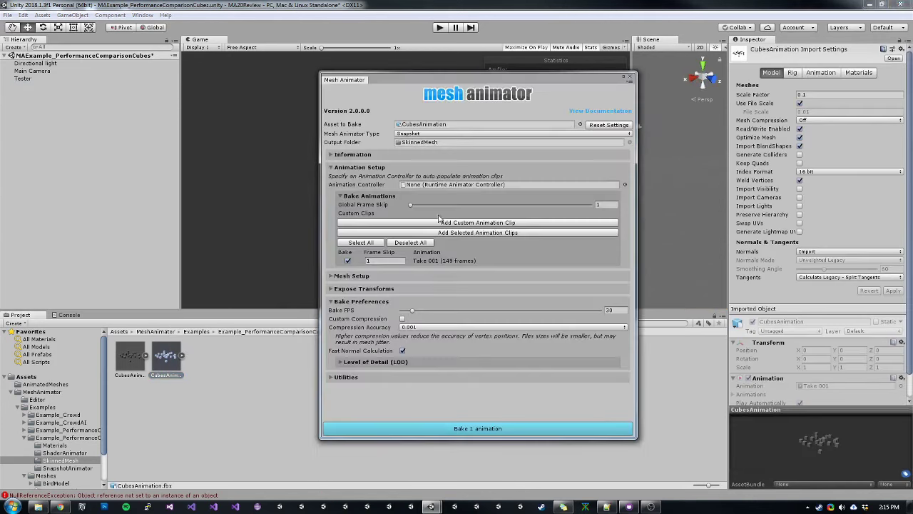
- Review the mesh filters listed under Mesh Setup for CubesAnimation and close the Mesh Animator window without baking
left_click(350, 168)
left_click(350, 181)
scroll(421, 230, "down", 5)
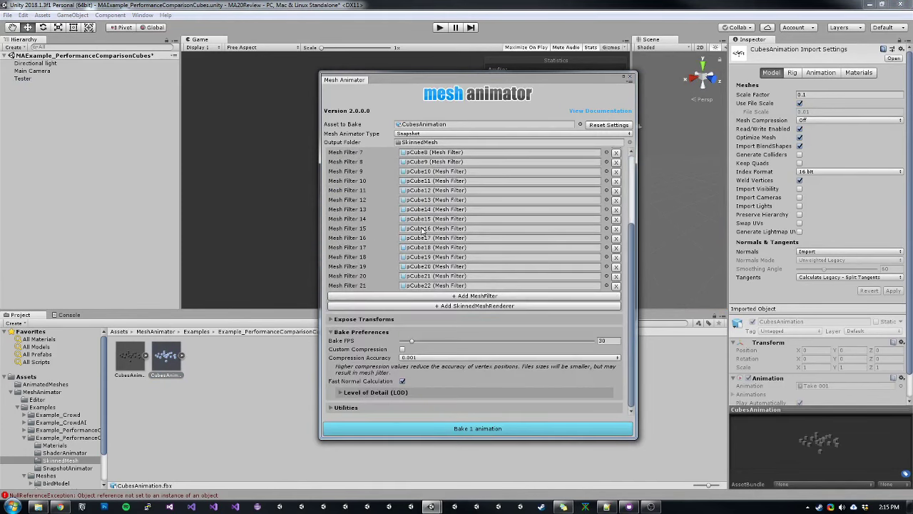
scroll(446, 291, "up", 5)
left_click(361, 181)
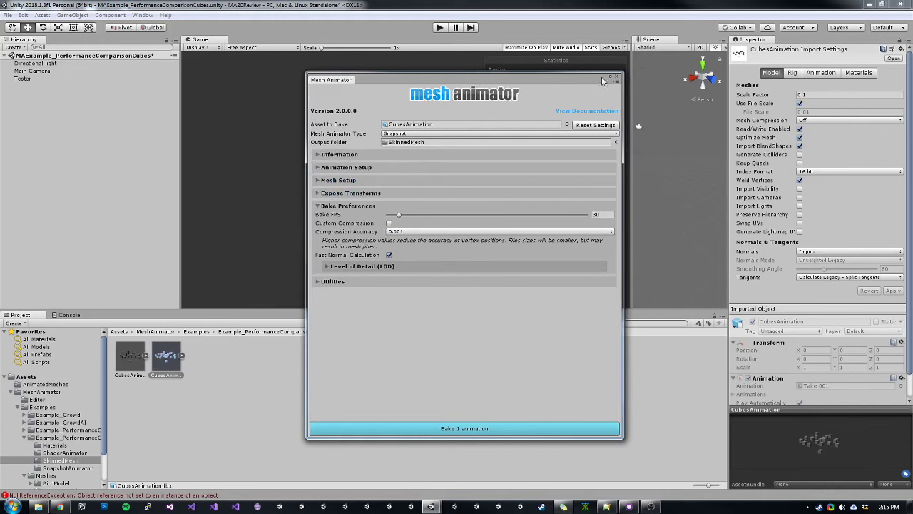
left_click(615, 76)
- Check the Tester object's Performance Tester settings and reload the MAExample_PerformanceComparisonCubes scene without saving changes
left_click(25, 79)
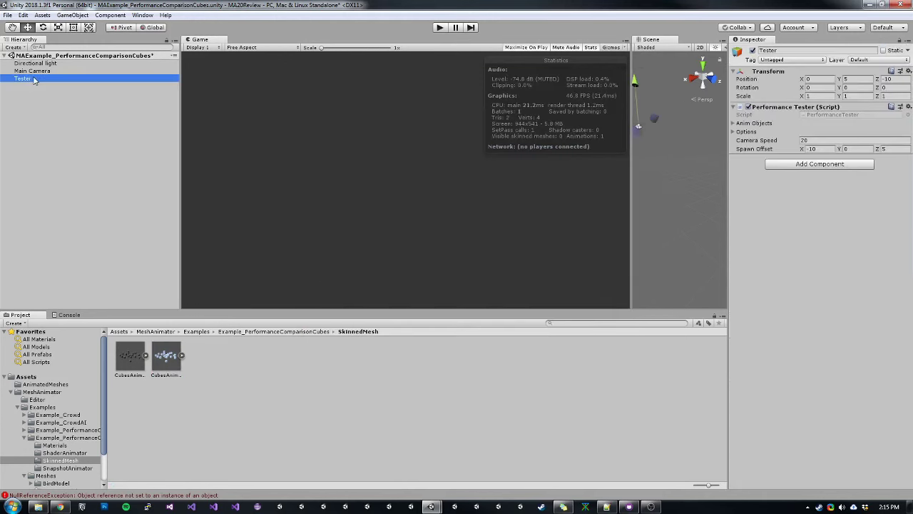
left_click(279, 331)
double_click(275, 356)
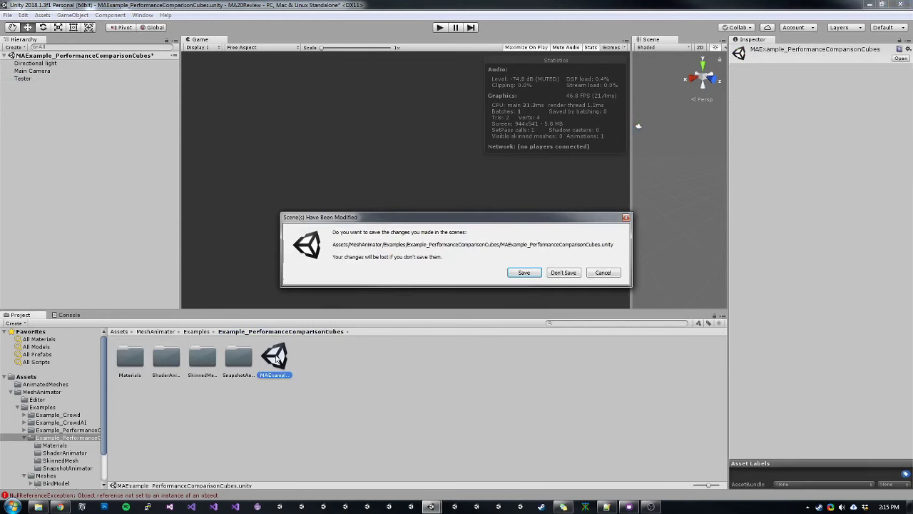
left_click(562, 273)
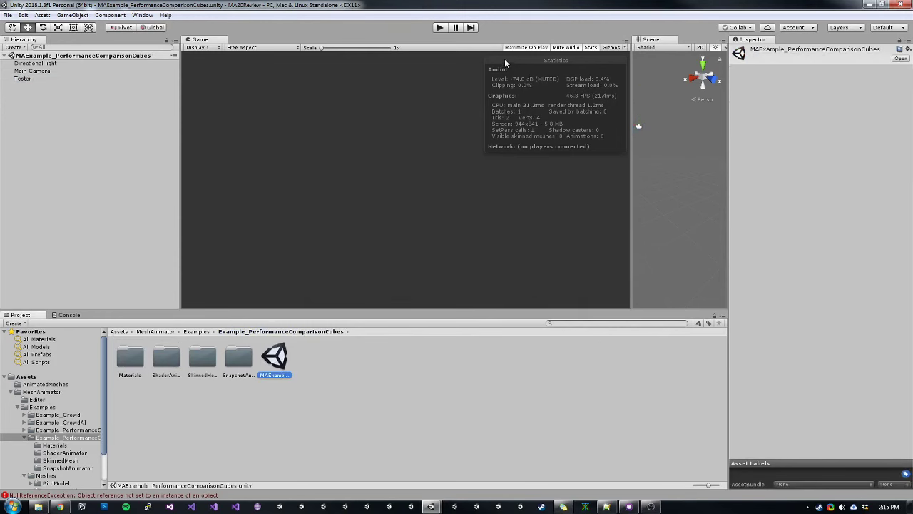
- Play the comparison scene, spawn 840 animated cube sets and move the camera sideways to view them
left_click(440, 28)
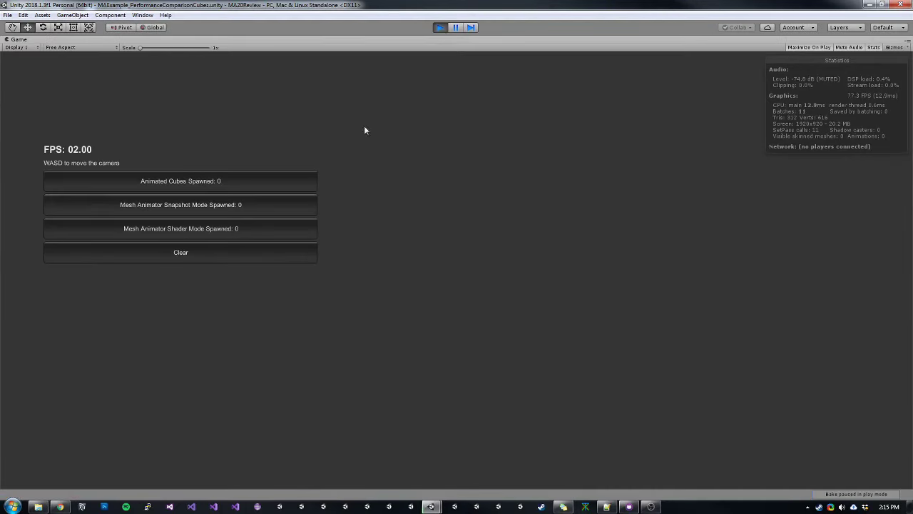
left_click(171, 182)
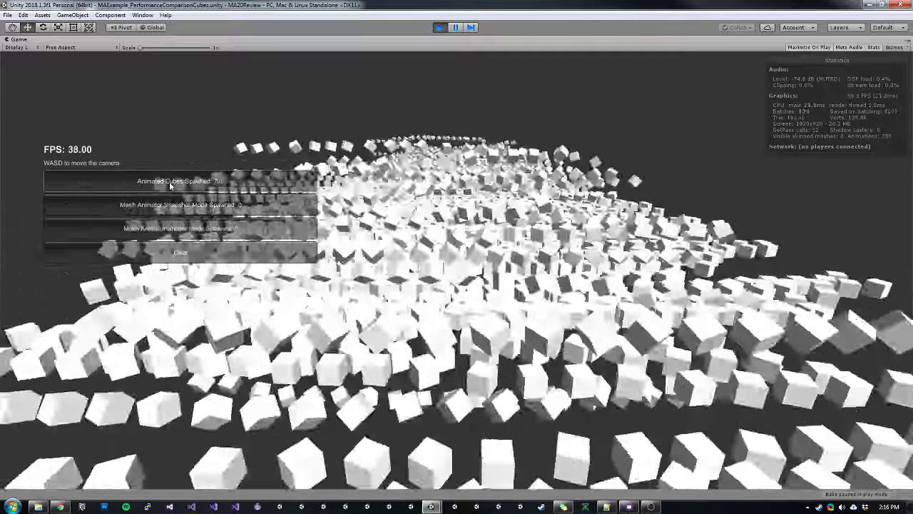
key("a")
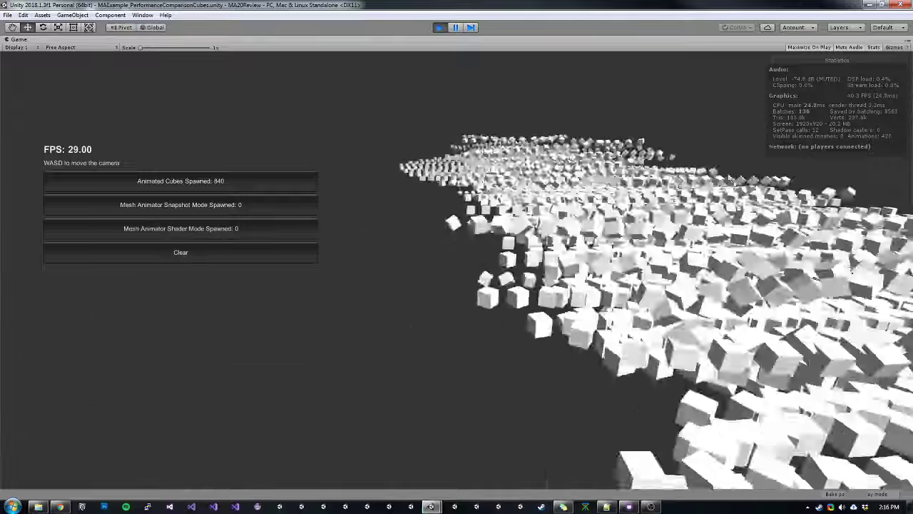
key("d")
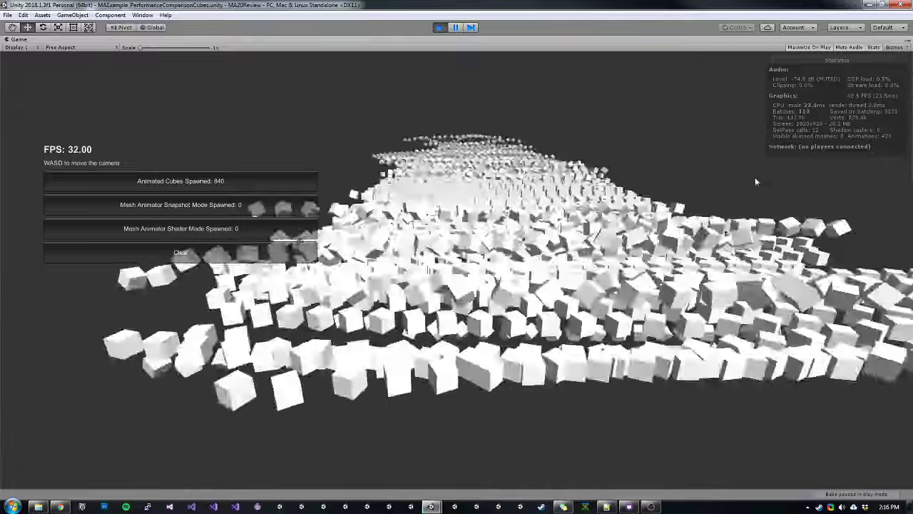
- Increase the spawned animated cube sets to 988 and clear them all from the comparison scene
left_click(225, 183)
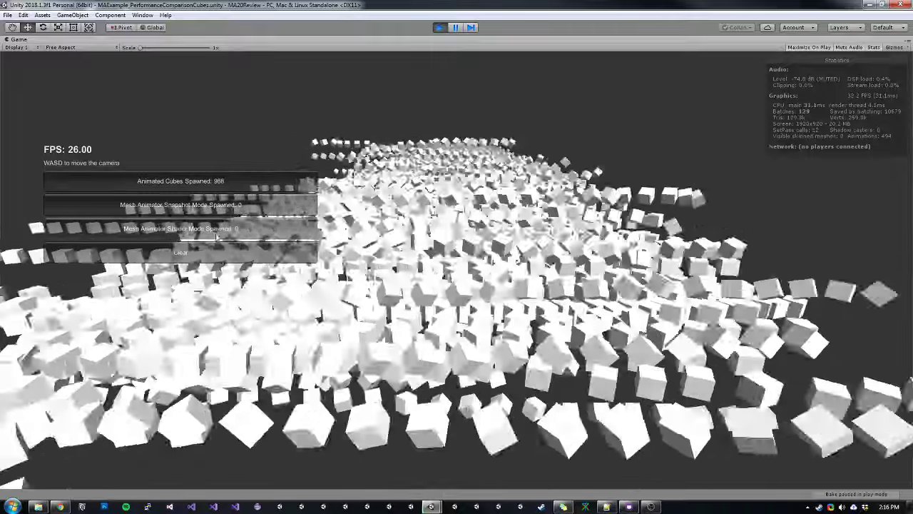
left_click(212, 251)
- Spawn about 2,700 Mesh Animator shader mode cube sets and move the camera sideways to view them
left_click(210, 229)
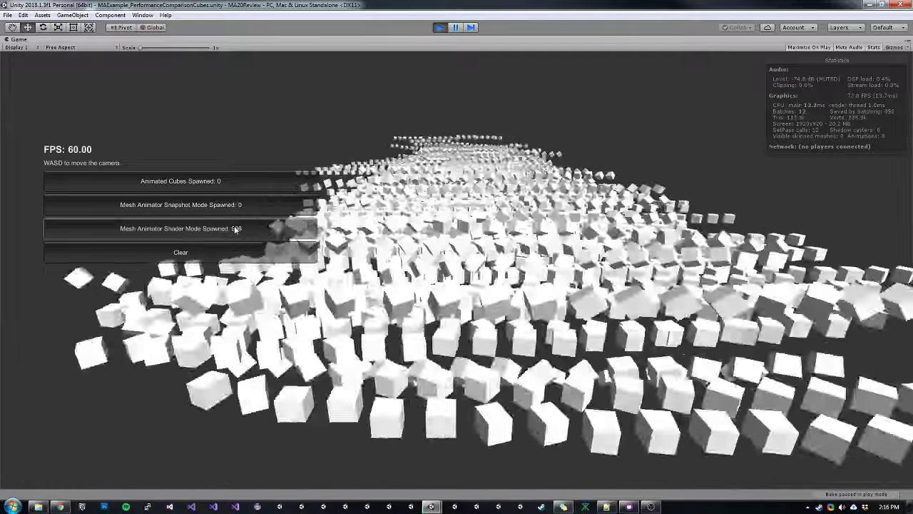
left_click(234, 228)
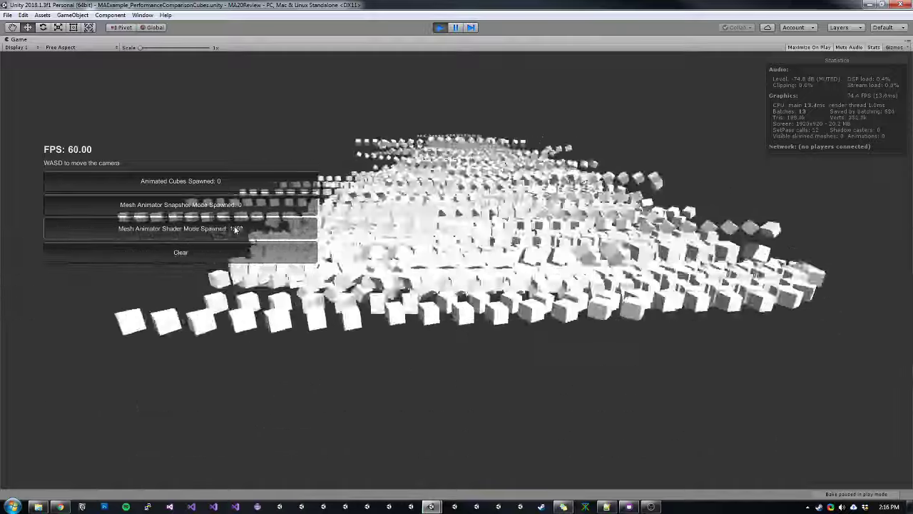
left_click(234, 227)
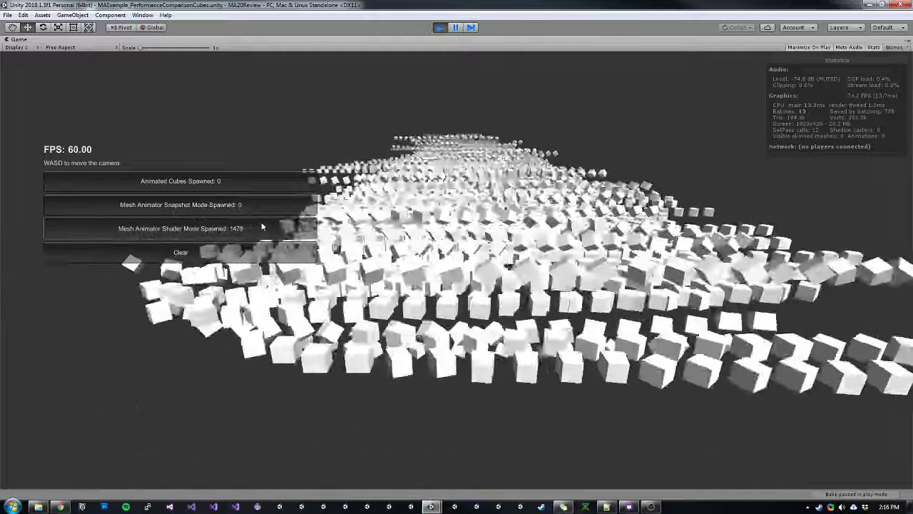
left_click(261, 227)
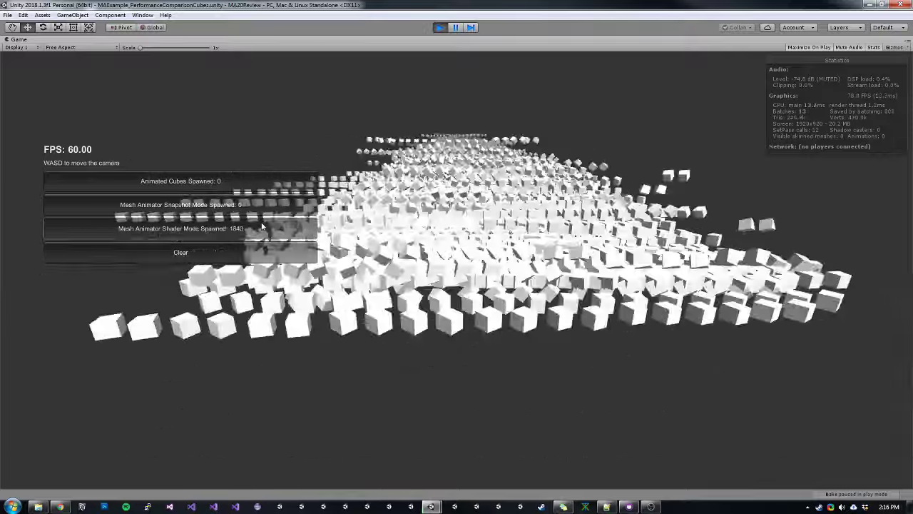
left_click(261, 227)
left_click(261, 227)
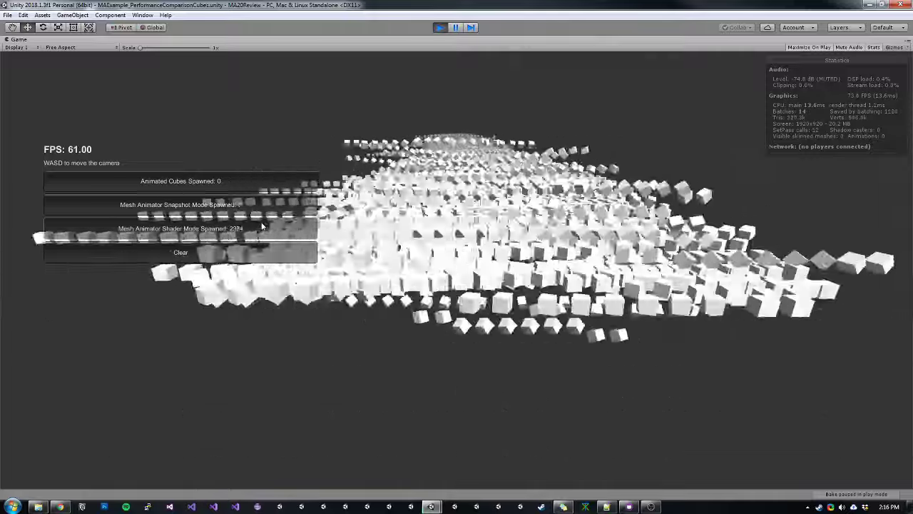
left_click(262, 226)
left_click(262, 227)
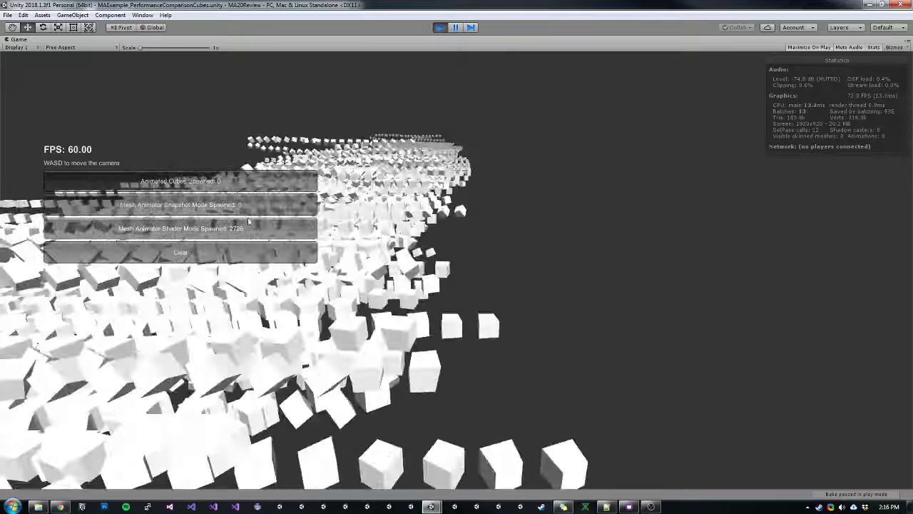
left_click(245, 229)
- Clear all spawned cubes, stop playing the comparison scene and deselect the scene asset
left_click(279, 252)
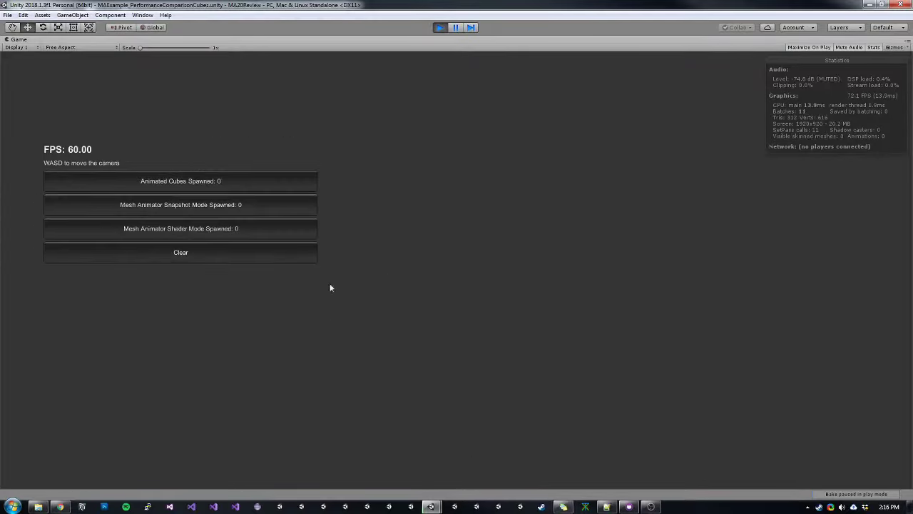
left_click(442, 27)
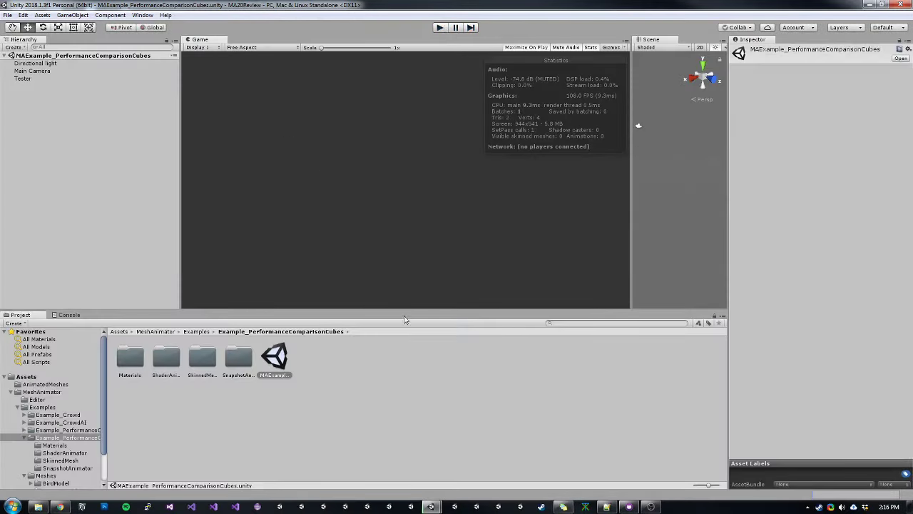
left_click(368, 390)
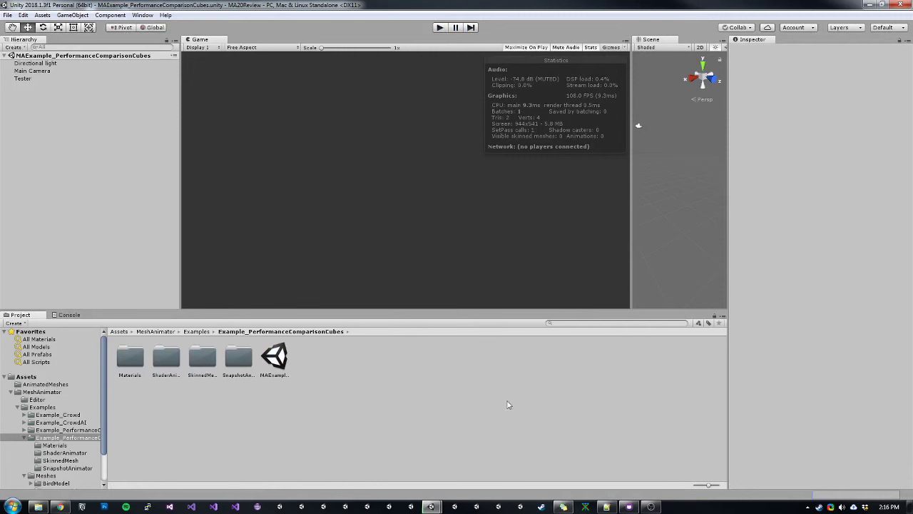
- Open an empty Mesh Animator bake window and follow its documentation link to the browser
left_click(43, 15)
mouse_move(109, 32)
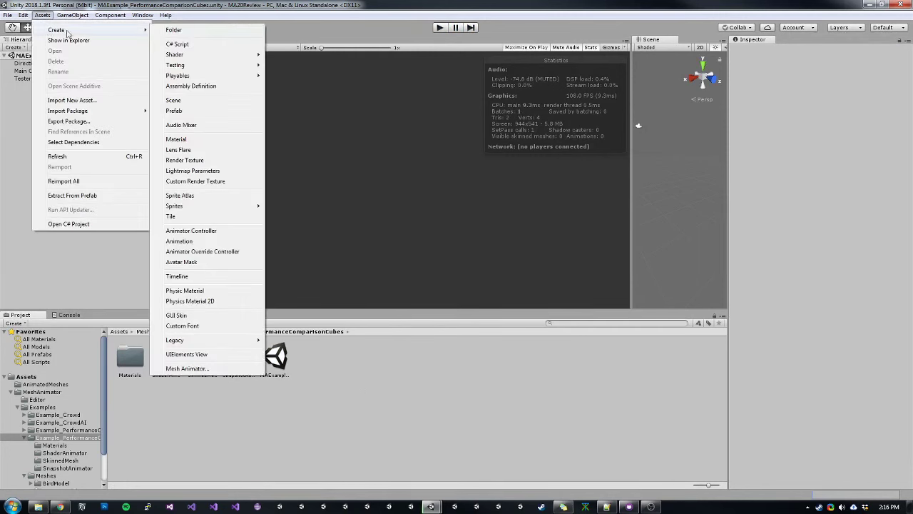
left_click(187, 368)
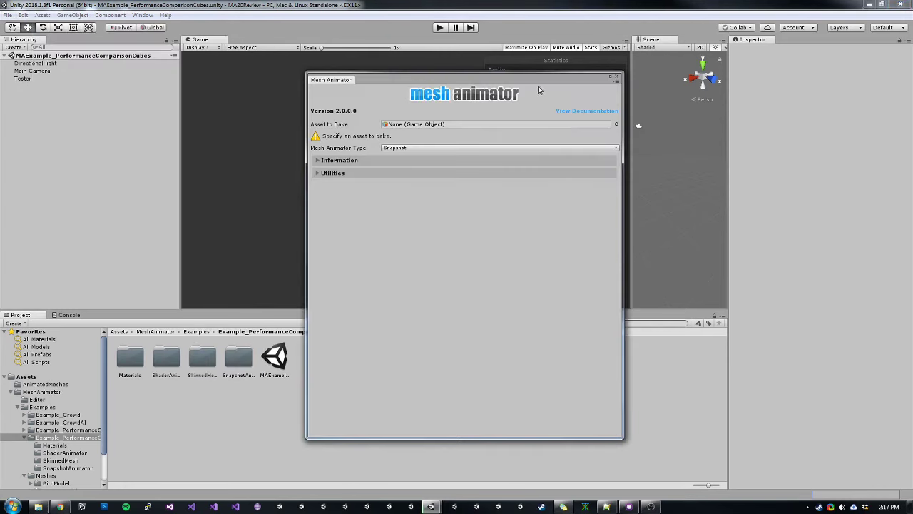
left_click_drag(538, 89, 531, 97)
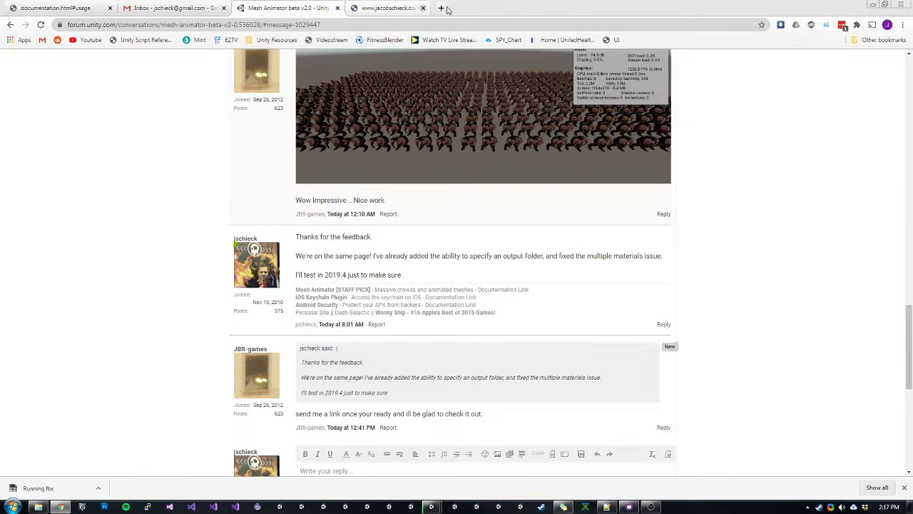
- Switch to the local documentation.html page and examine its usage steps, Mesh Setup, Bake Preferences and Utilities sections
left_click(64, 7)
scroll(86, 265, "up", 15)
scroll(288, 151, "down", 20)
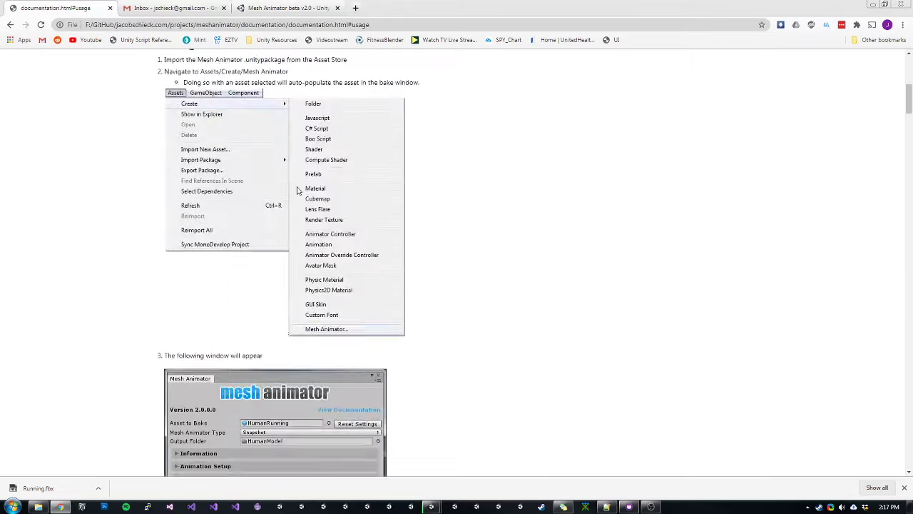
scroll(305, 188, "down", 4)
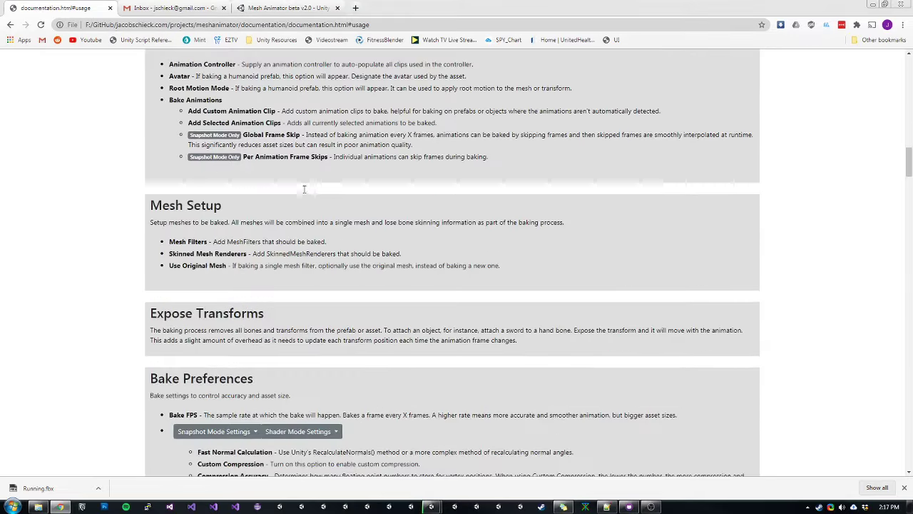
scroll(308, 199, "down", 5)
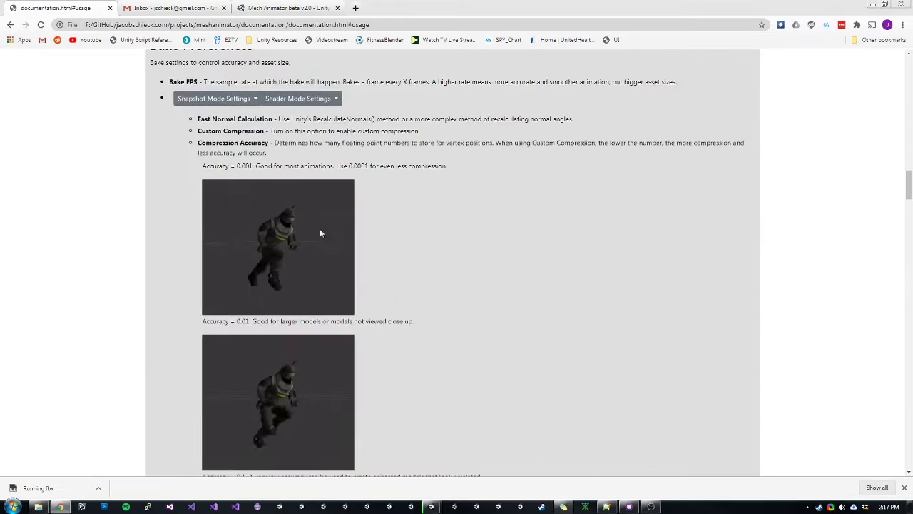
scroll(402, 265, "down", 4)
scroll(403, 266, "down", 4)
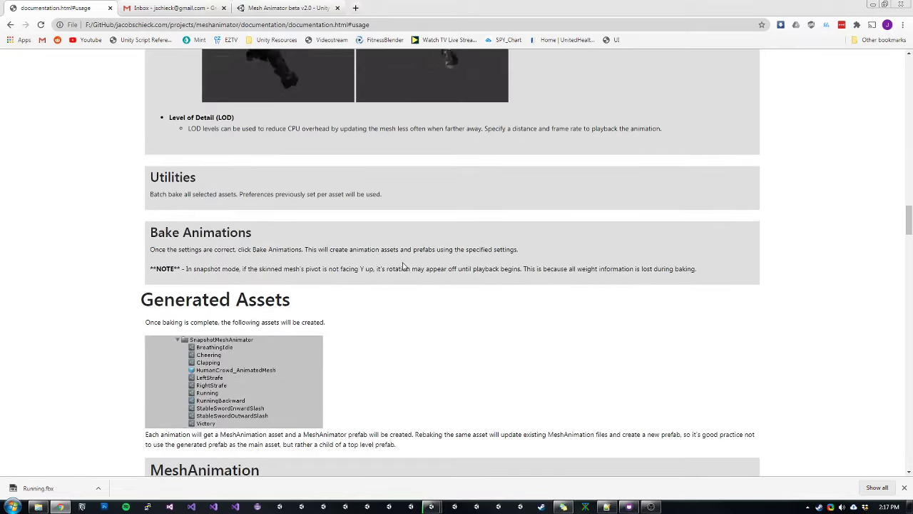
- Examine the documentation on generated assets, scripting, memory implications and shader conversion, briefly highlighting the sample vertex function code
left_click(399, 269)
scroll(408, 271, "down", 9)
scroll(398, 243, "down", 3)
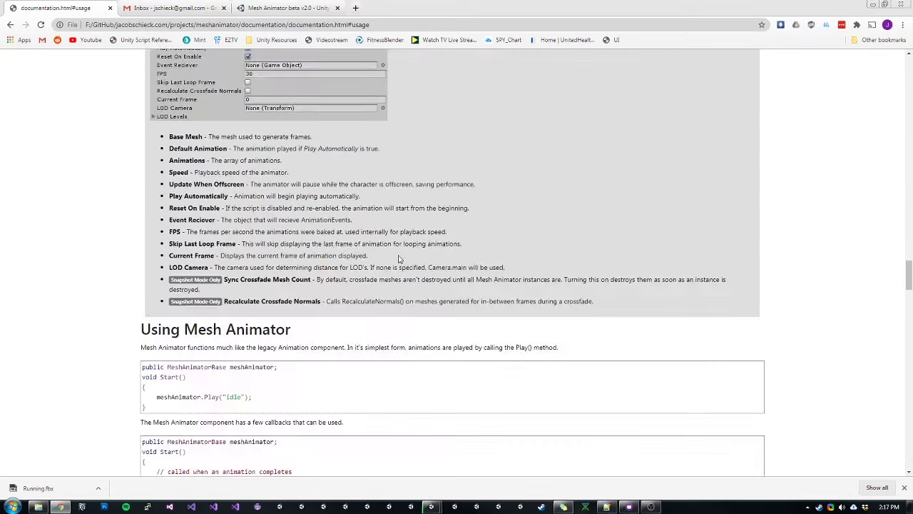
scroll(280, 274, "down", 5)
scroll(363, 273, "down", 12)
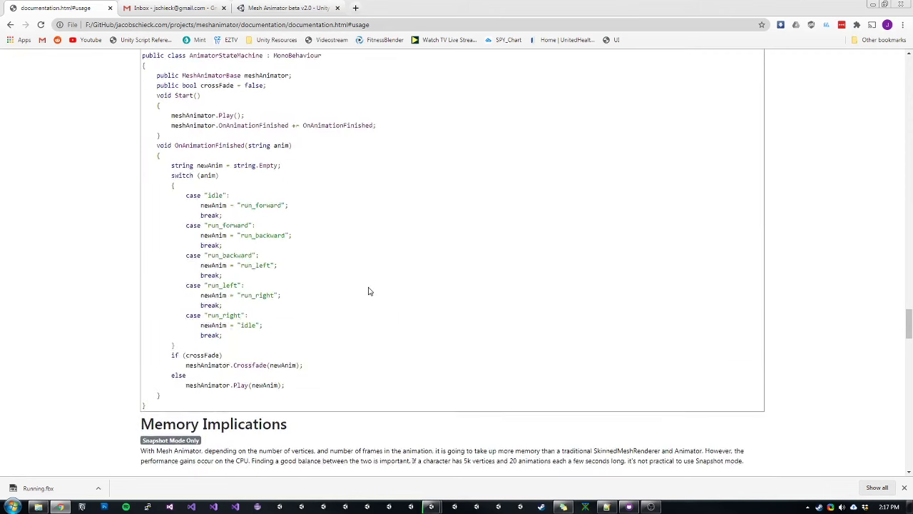
scroll(272, 249, "down", 8)
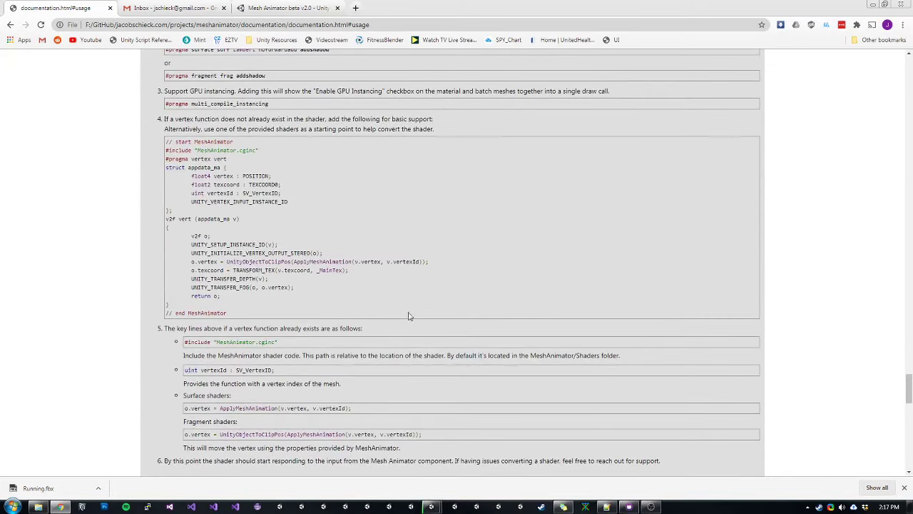
left_click_drag(340, 307, 204, 158)
left_click(204, 158)
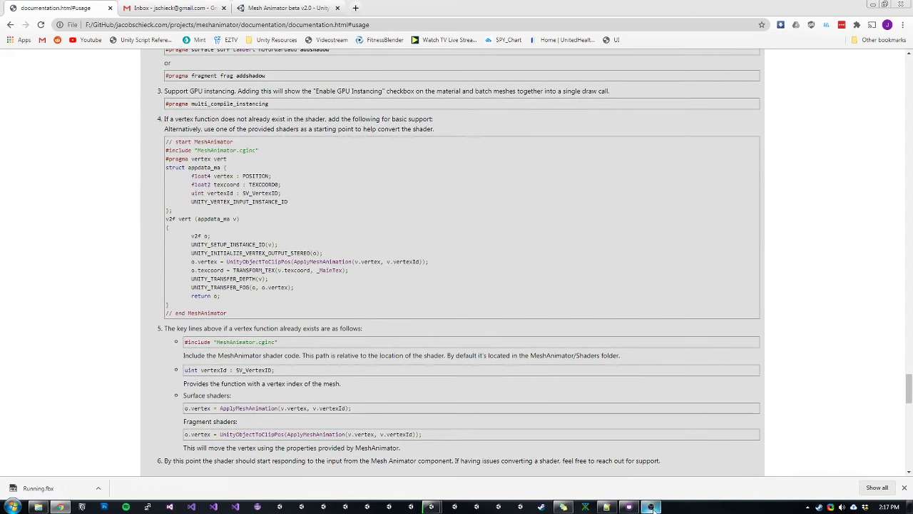